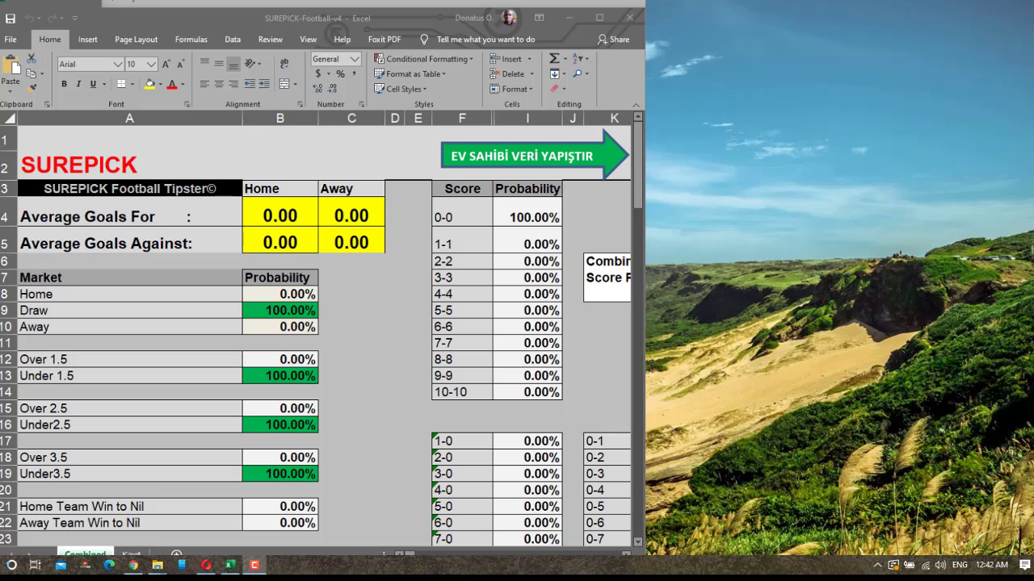
Open the soccerstats.com/matches.asp link below the algorithm rows of the Combined sheet in Google Chrome.
mouse_move(231, 566)
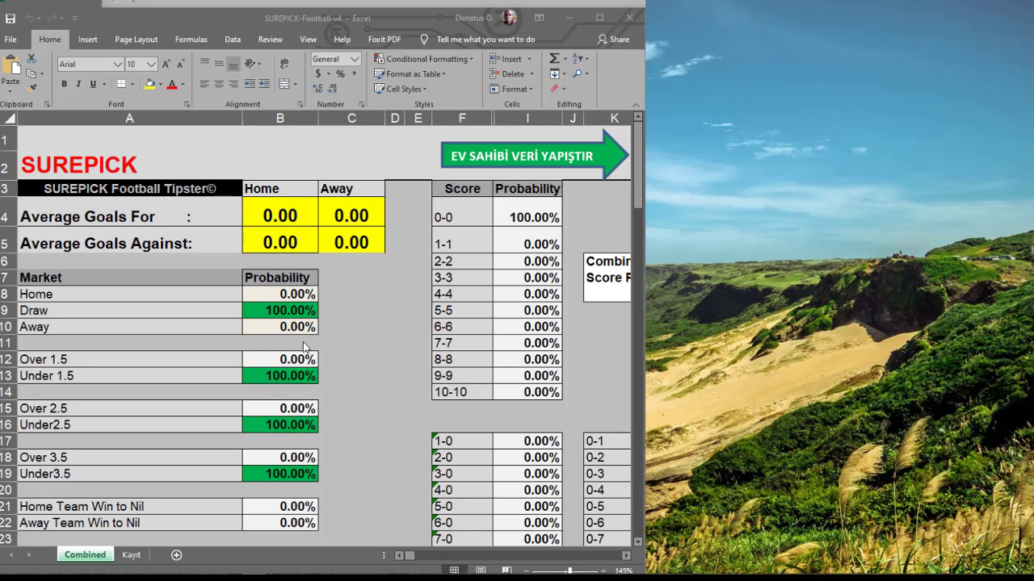
scroll(305, 347, down, 2)
scroll(305, 347, down, 10)
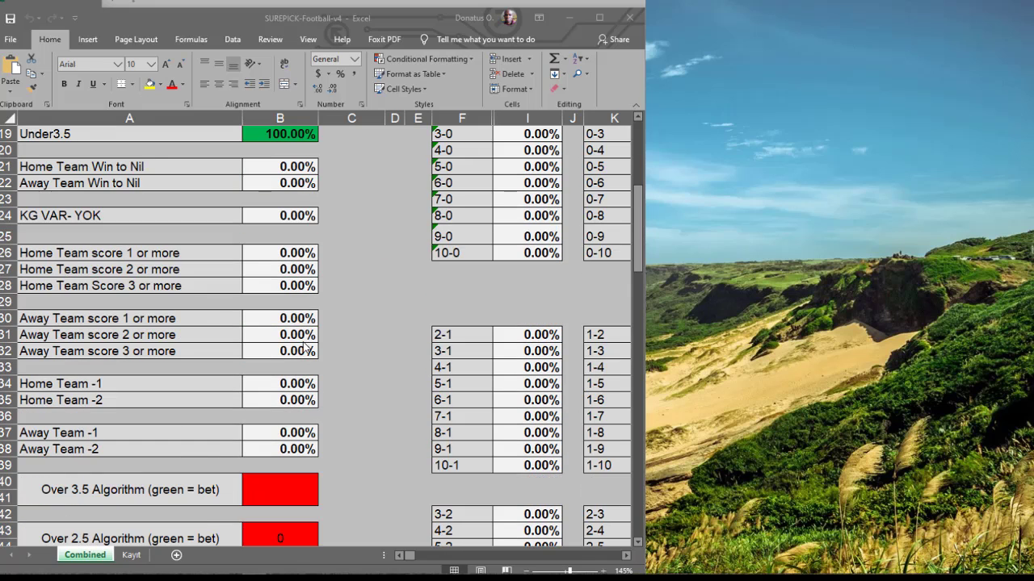
scroll(282, 374, down, 1)
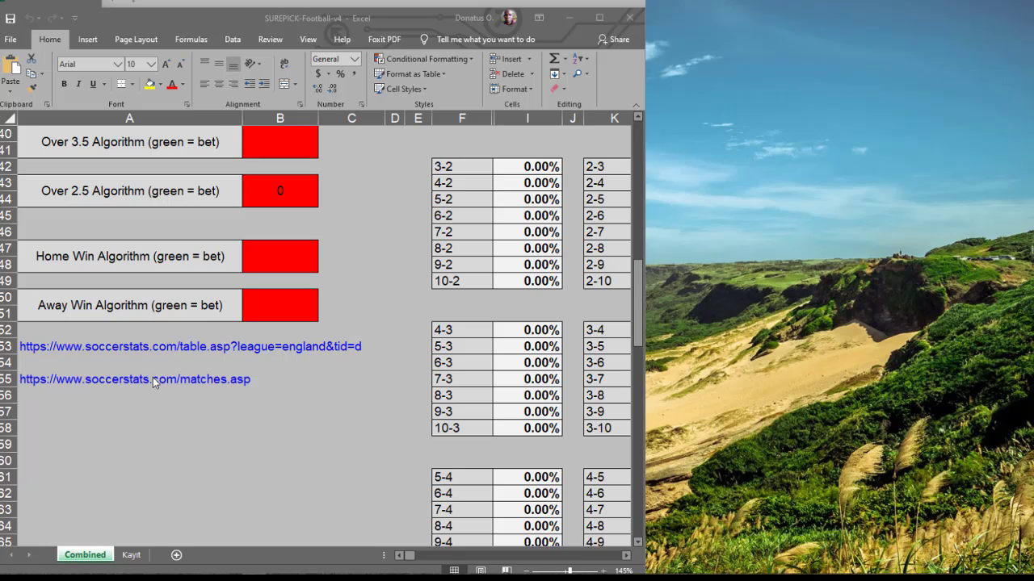
key(Down)
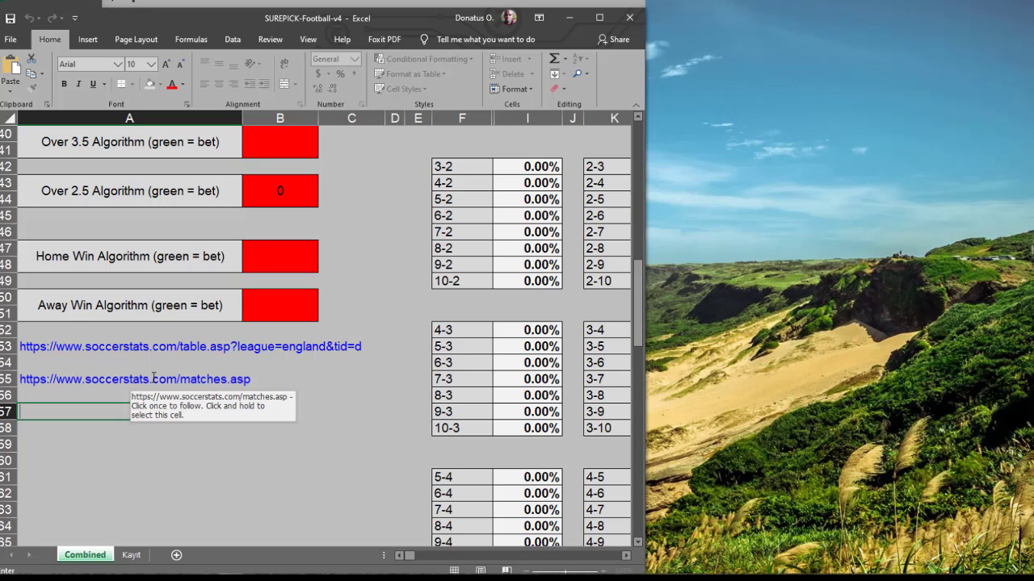
right_click(154, 377)
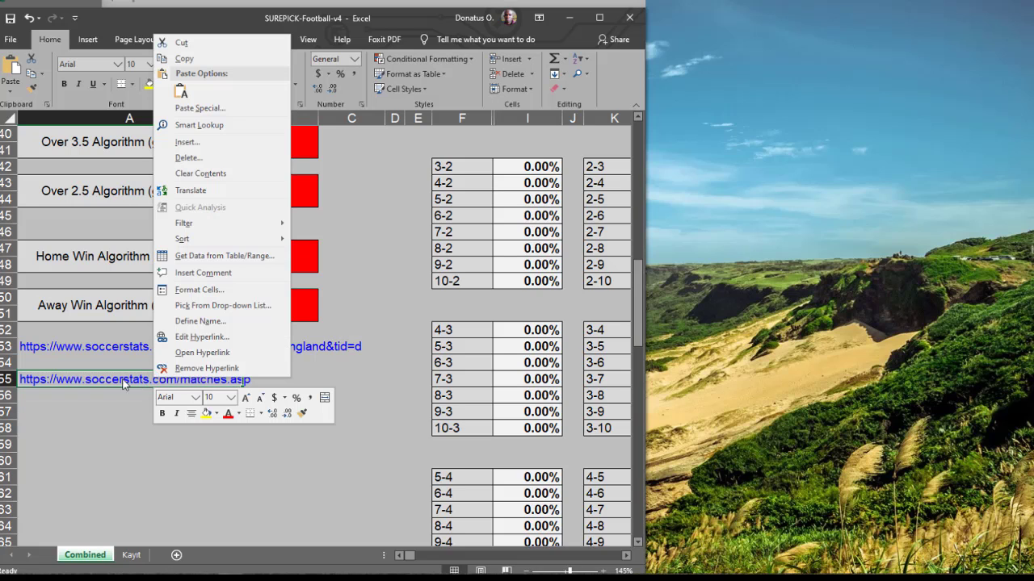
key(Escape)
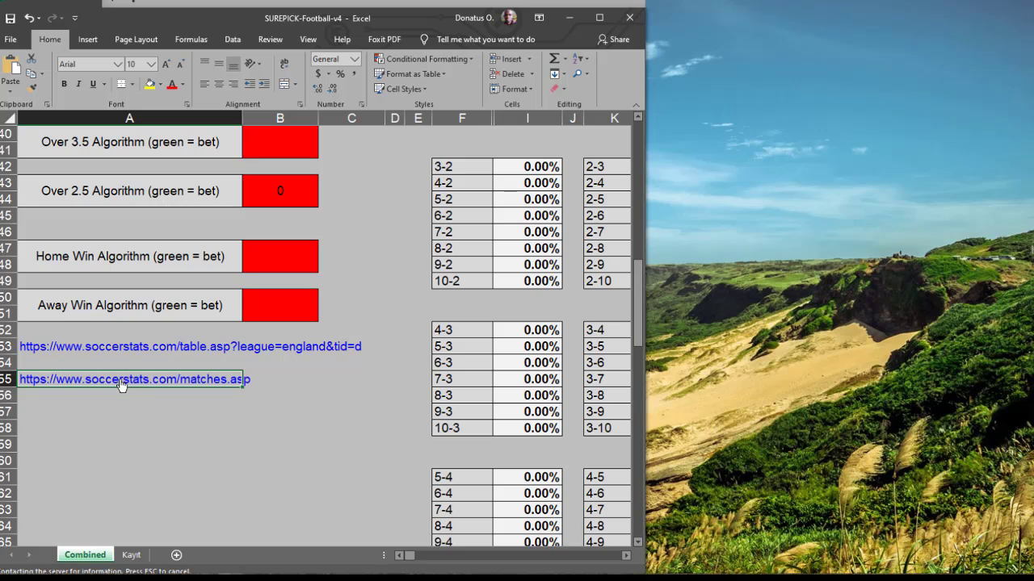
click(121, 380)
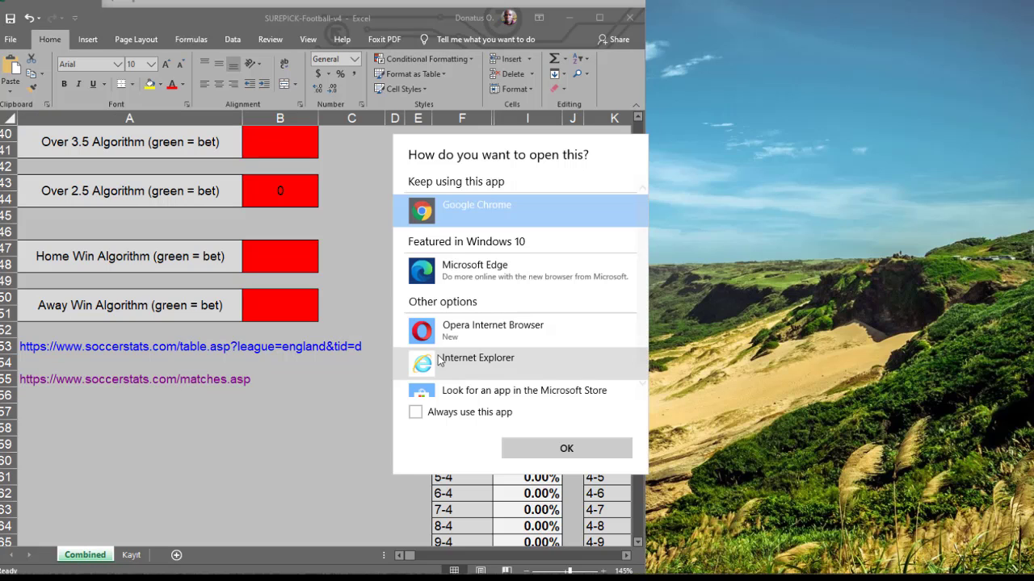
double_click(472, 208)
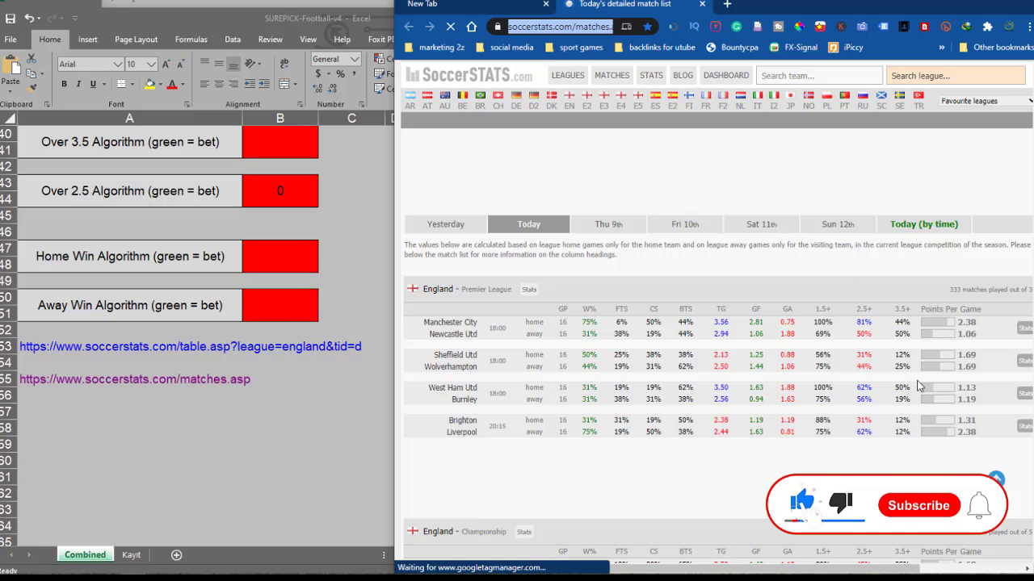
Open the stats for the Manchester City vs Newcastle Utd match and bring up its goal statistics table.
click(1027, 569)
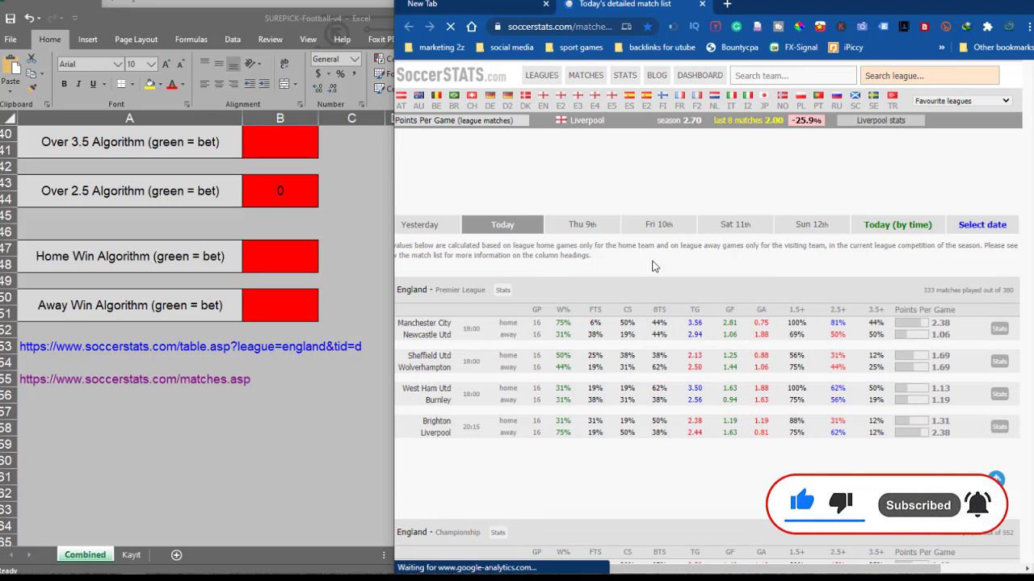
scroll(655, 265, down, 2)
scroll(654, 264, up, 2)
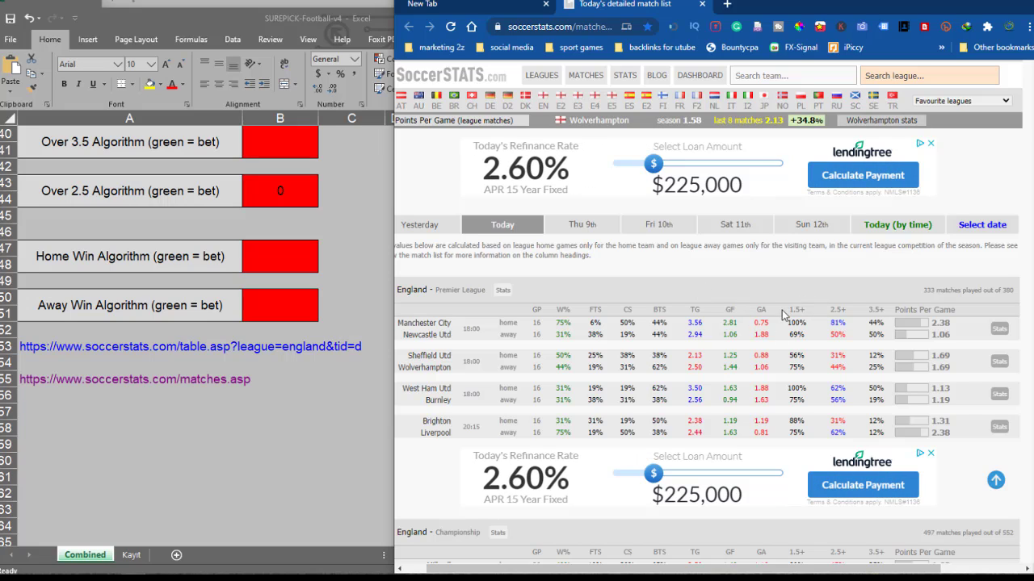
click(999, 331)
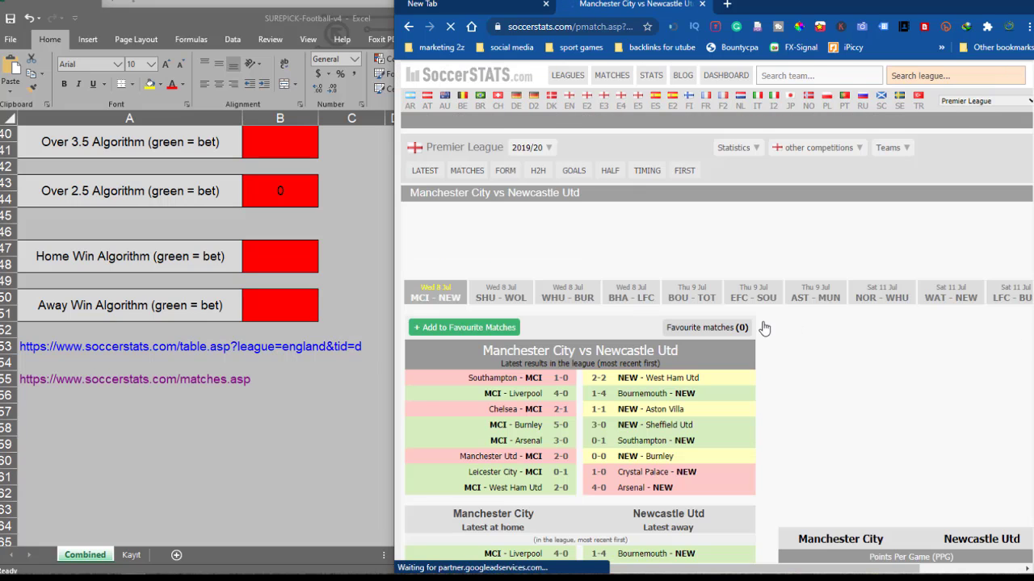
scroll(755, 298, down, 4)
scroll(758, 195, down, 8)
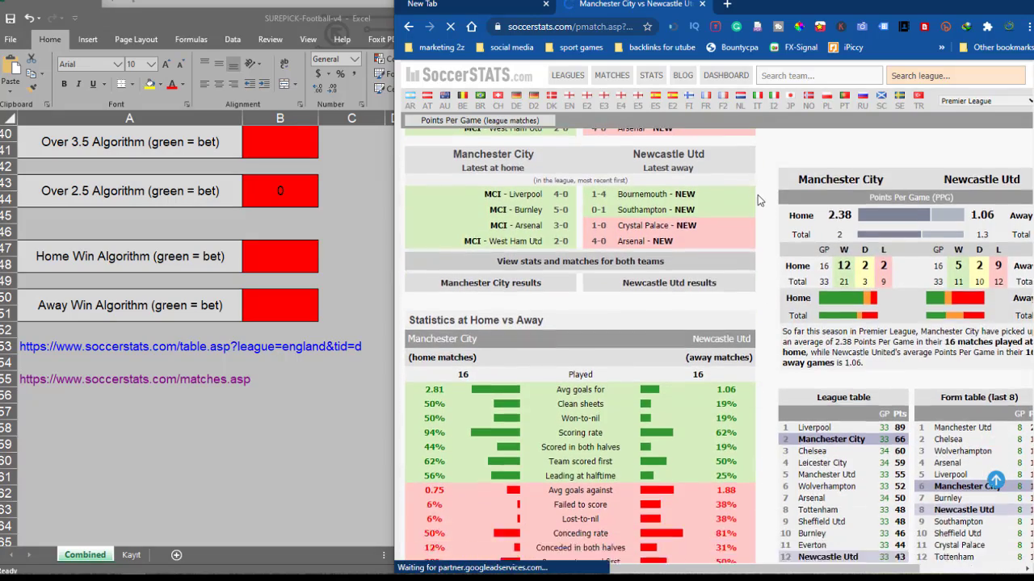
scroll(709, 200, down, 5)
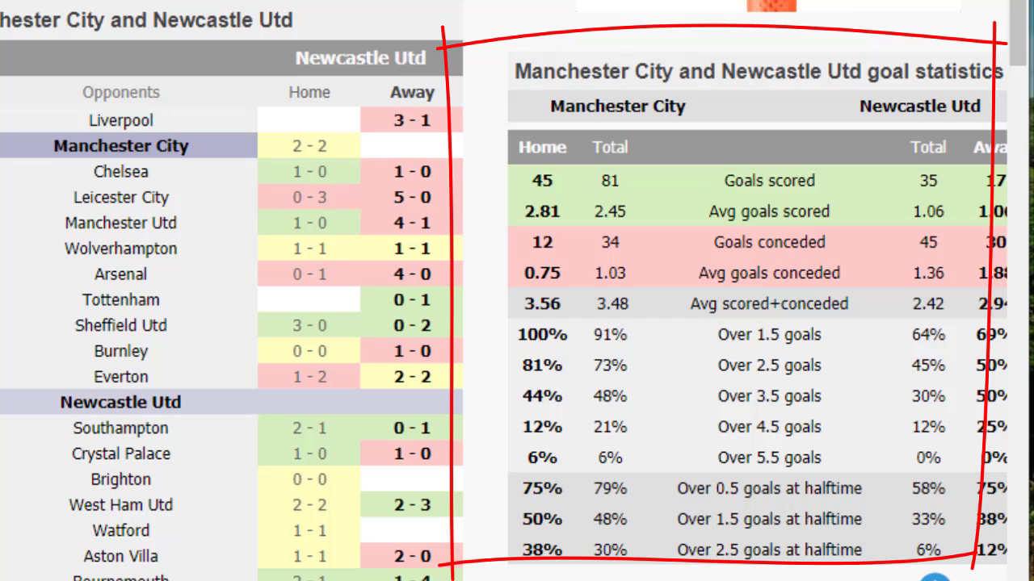
scroll(722, 386, right, 1)
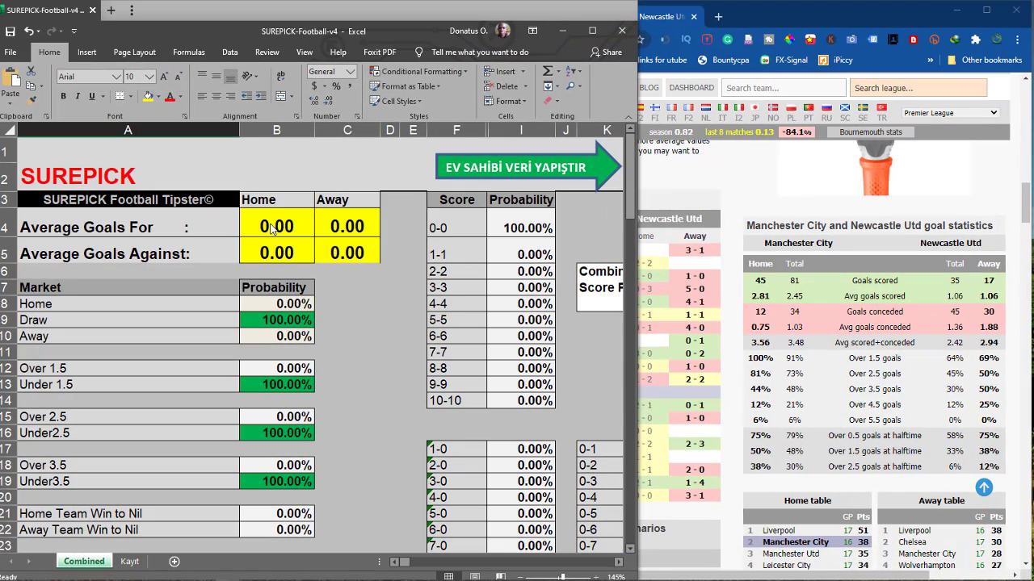
In the SUREPICK workbook, set the Home team's Average Goals For to 2.81 and Average Goals Against to 0.75.
click(271, 227)
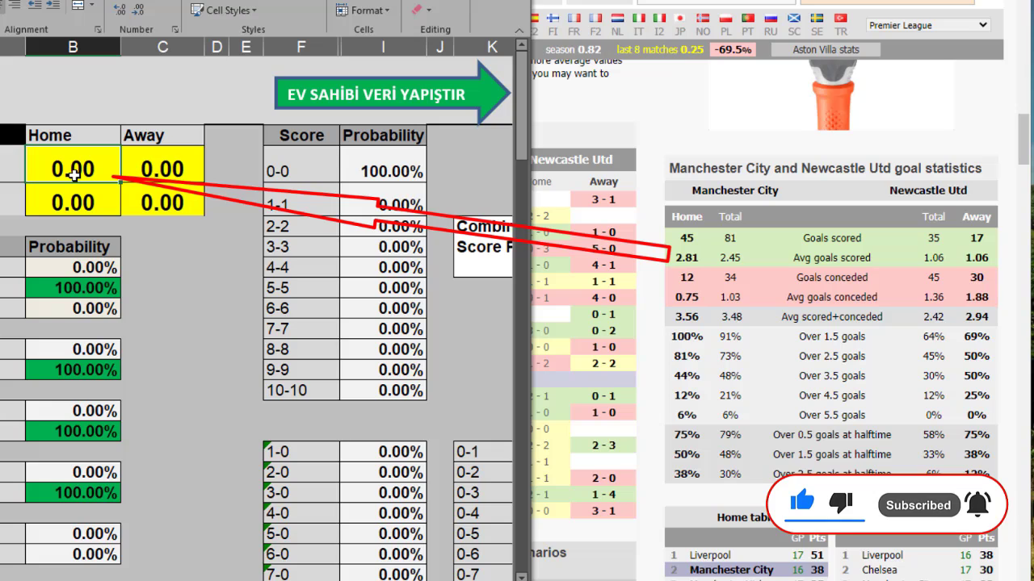
text(2)
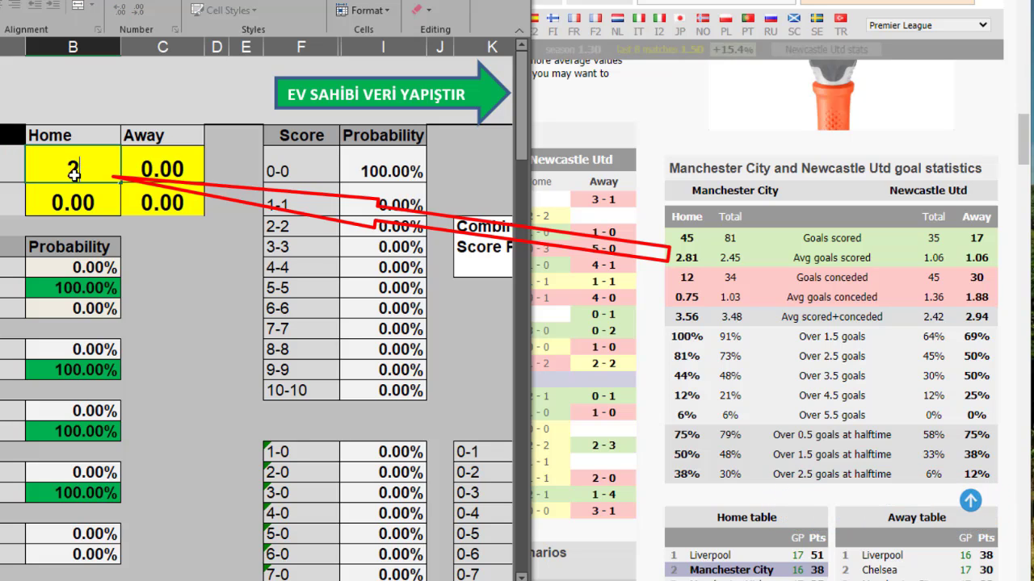
text(.8)
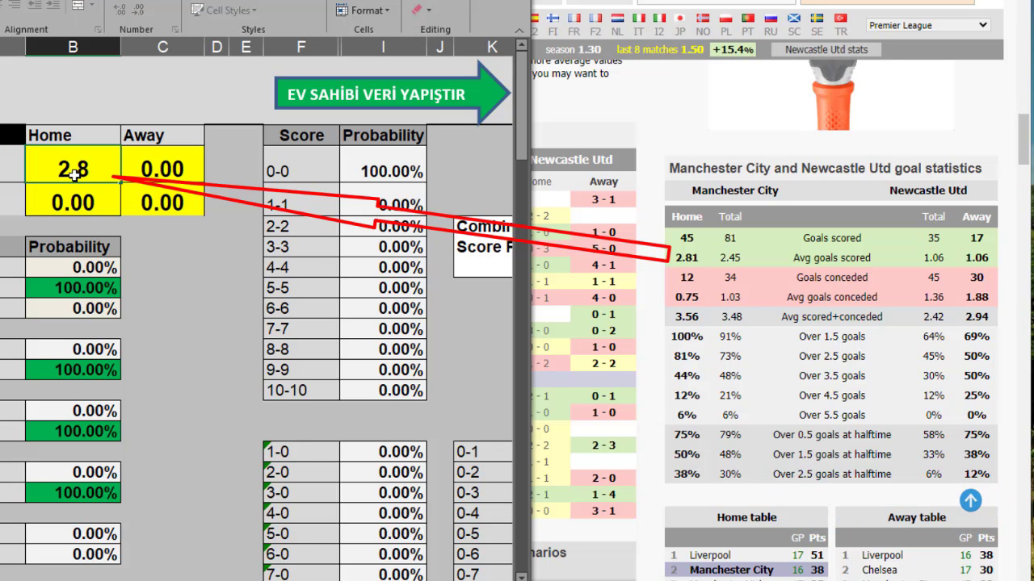
text(1)
key(Return)
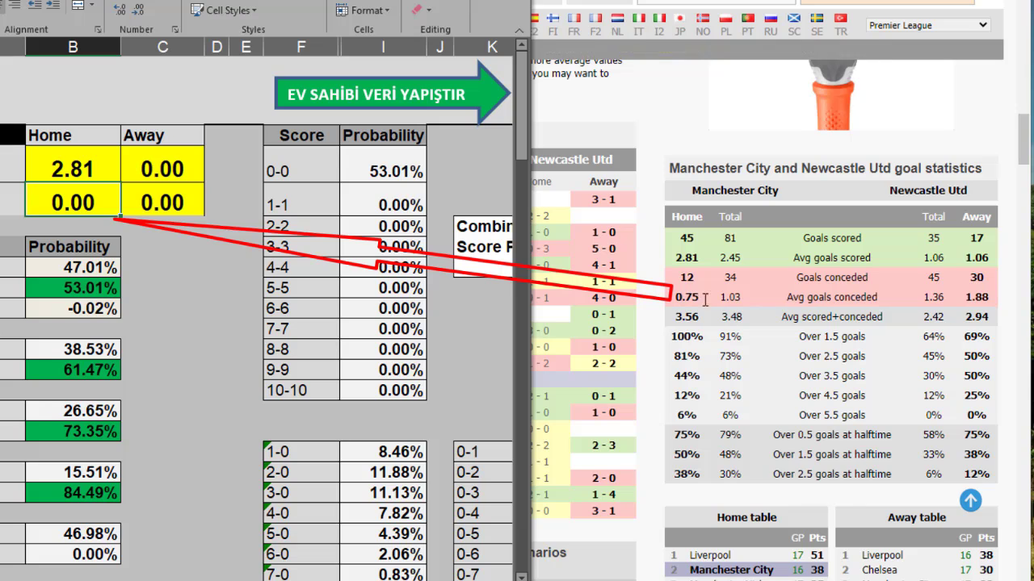
text(0.7)
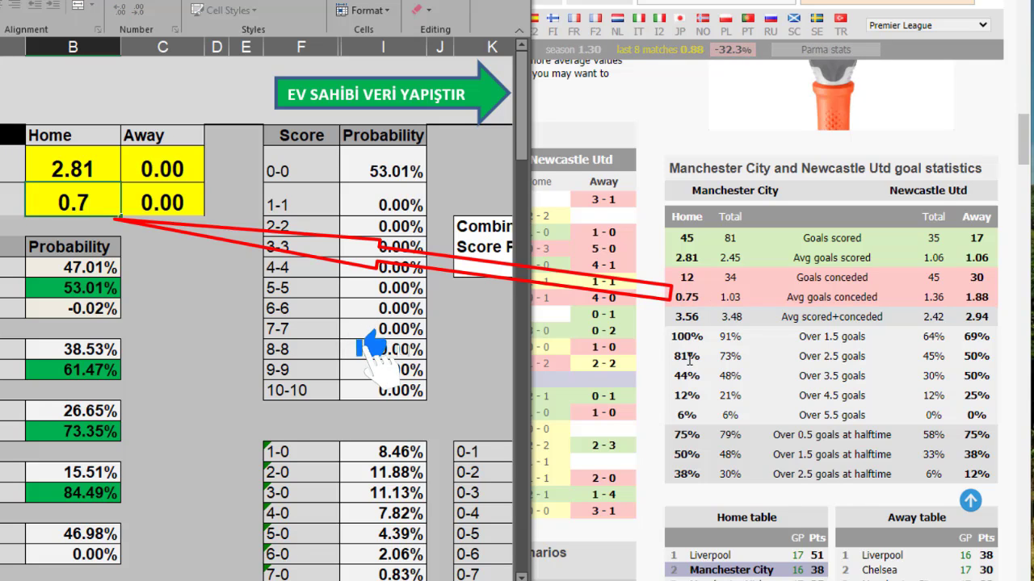
text(5)
key(Tab)
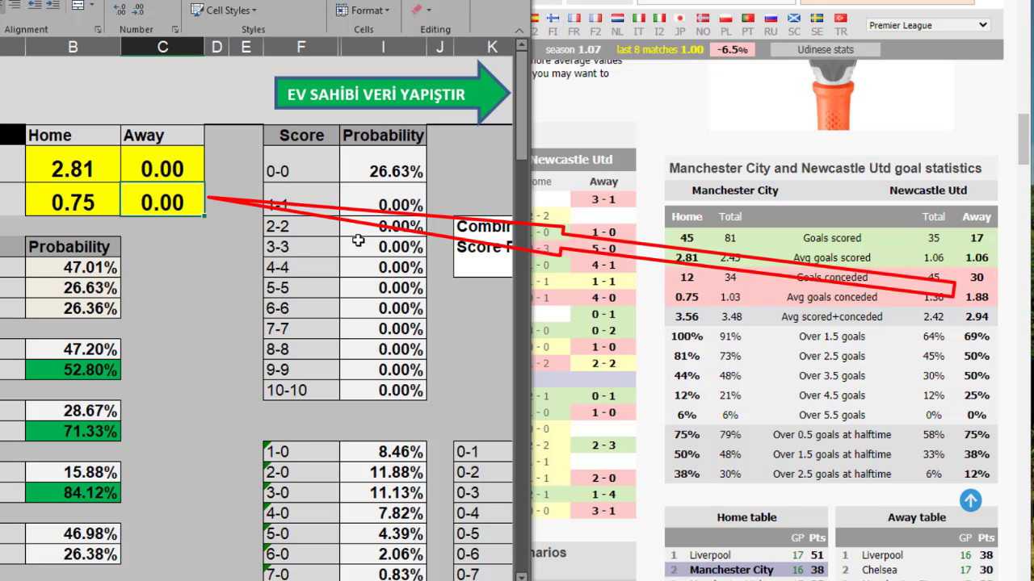
Set the Away team's Average Goals Against to 1.88 and its Average Goals For to 1.06.
text(1)
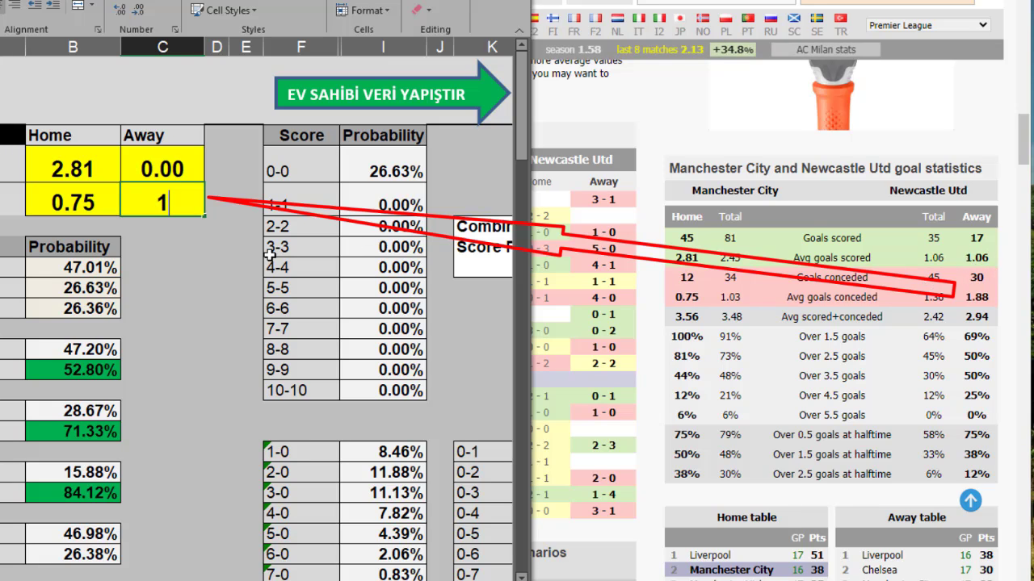
text(.0)
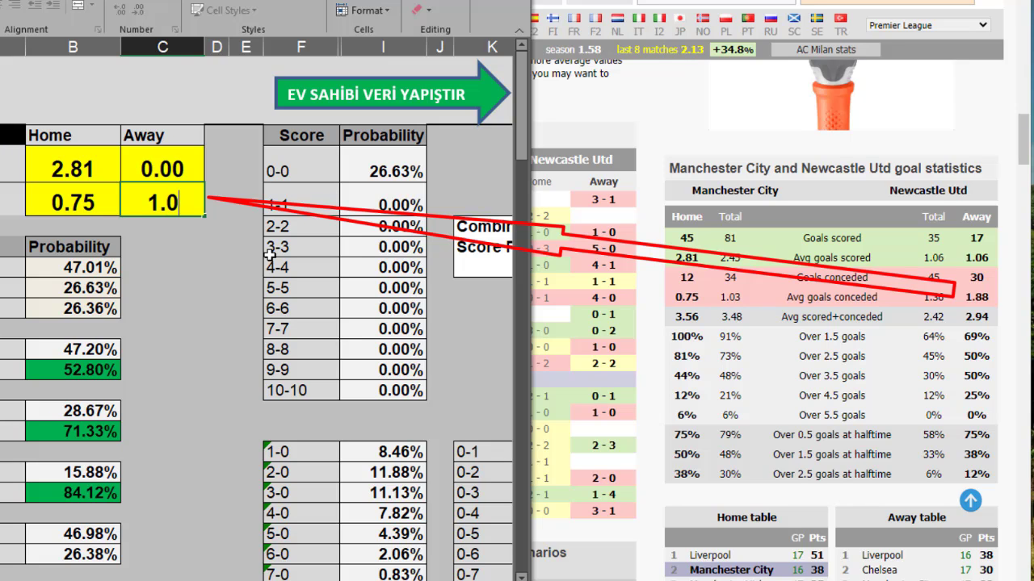
key(BackSpace)
text(8)
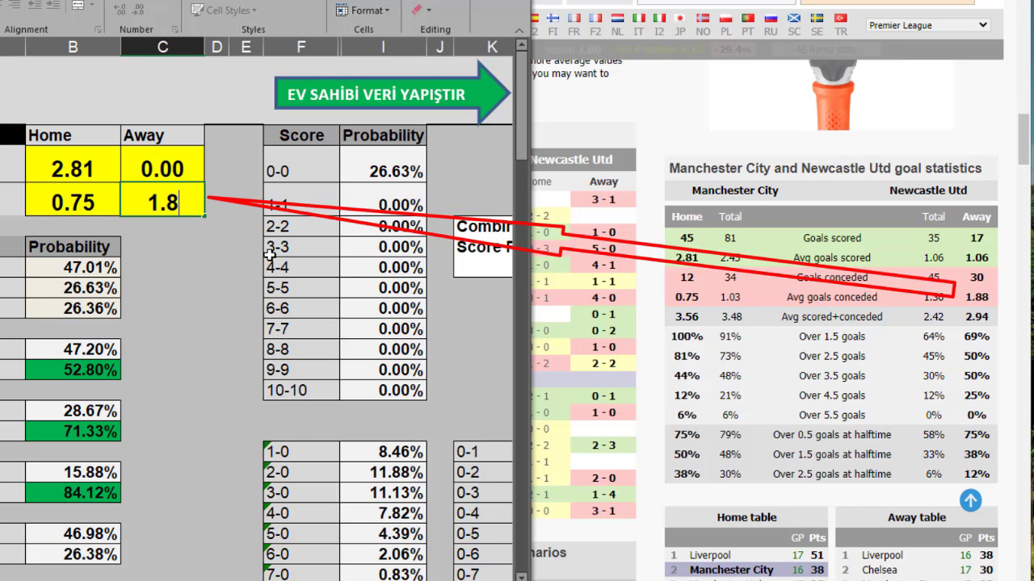
text(8)
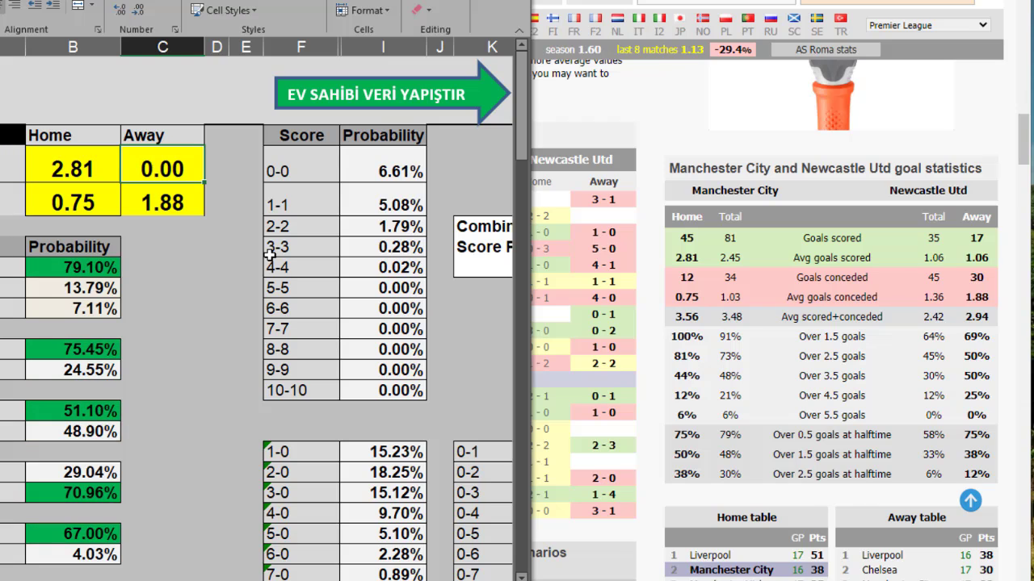
text(1)
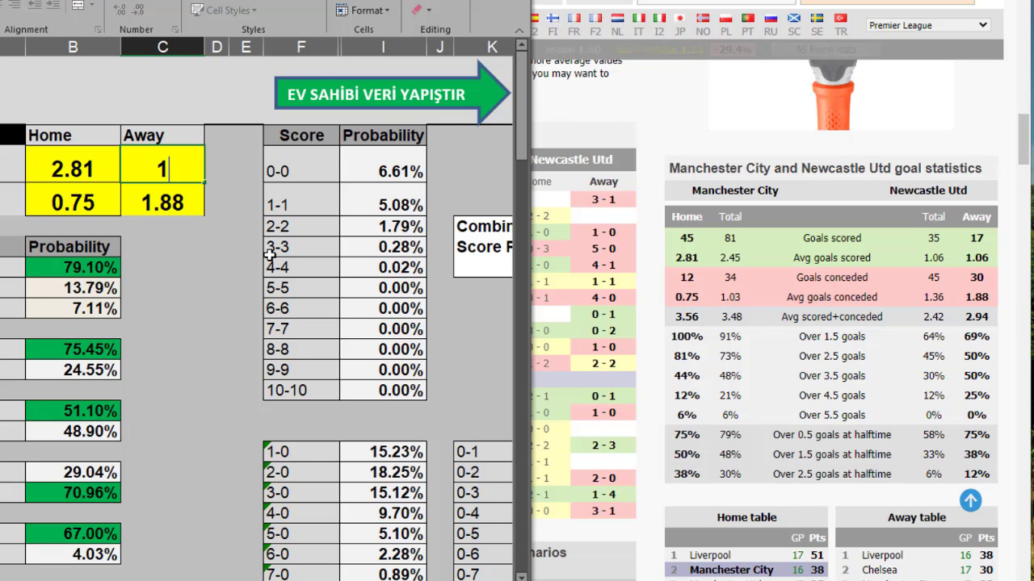
text(.06)
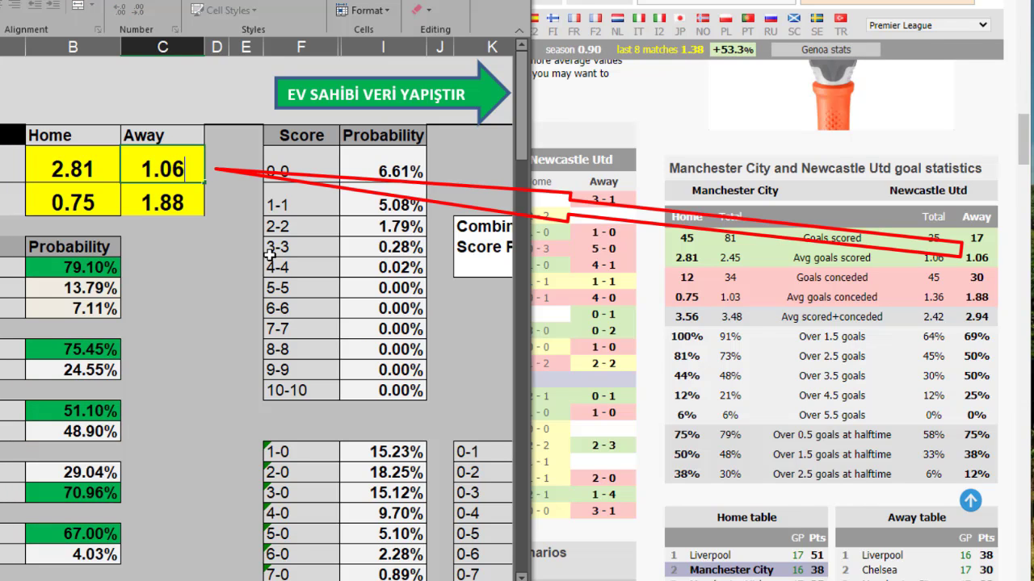
key(Return)
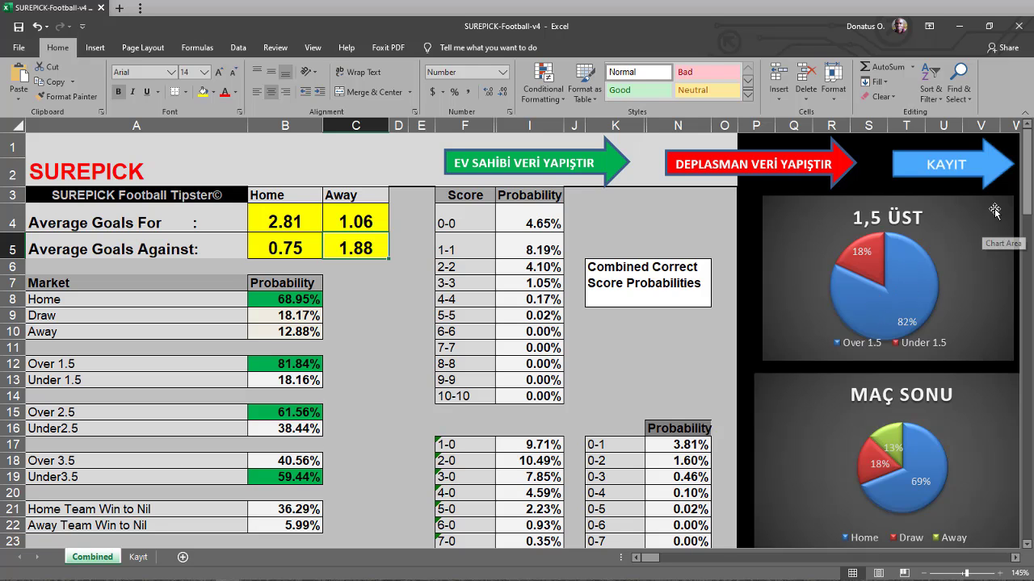
Review the market probabilities, correct score probabilities and pie charts calculated on the Combined sheet.
drag(1028, 194, 1030, 216)
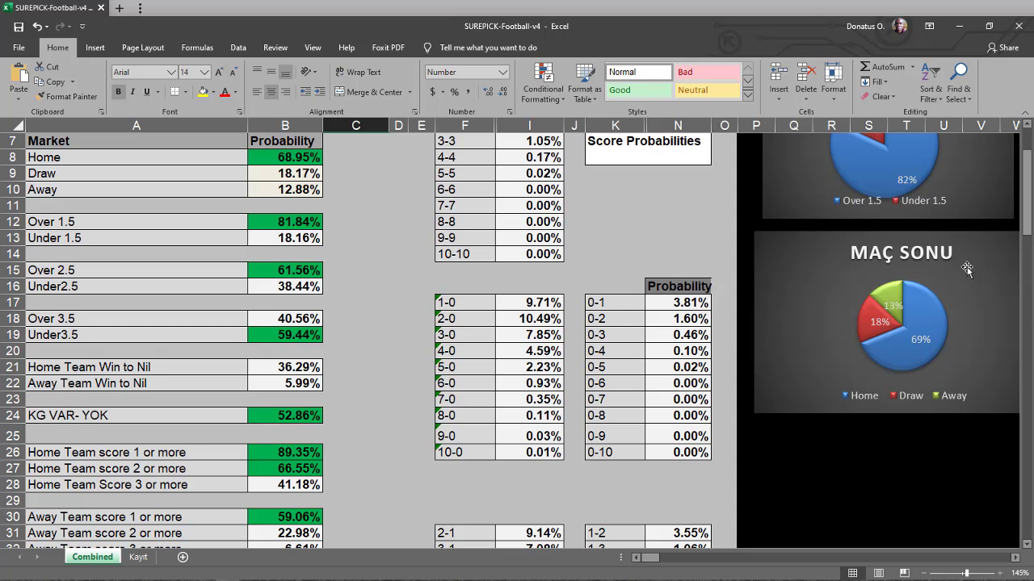
scroll(1028, 184, up, 2)
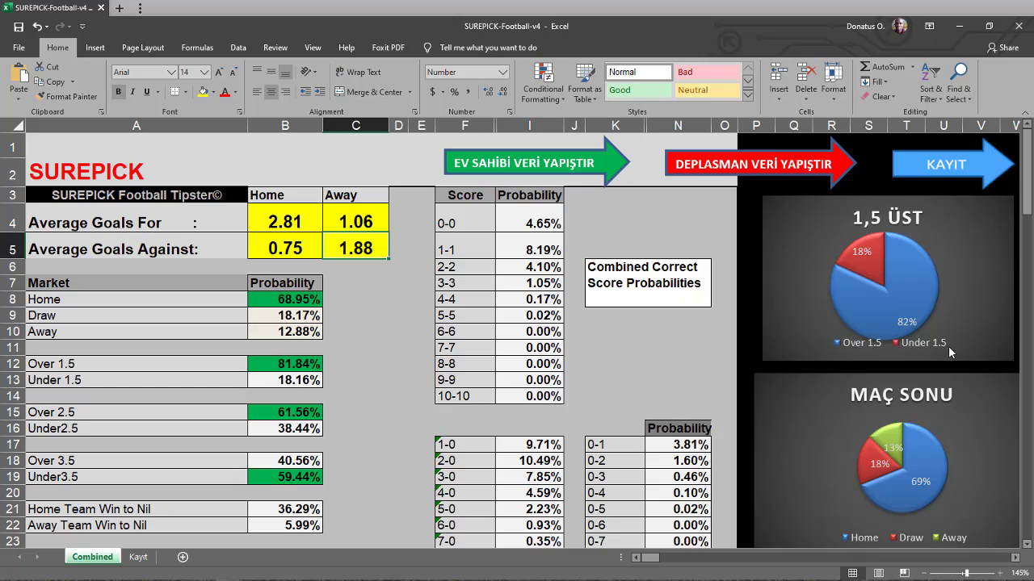
drag(1027, 194, 1029, 219)
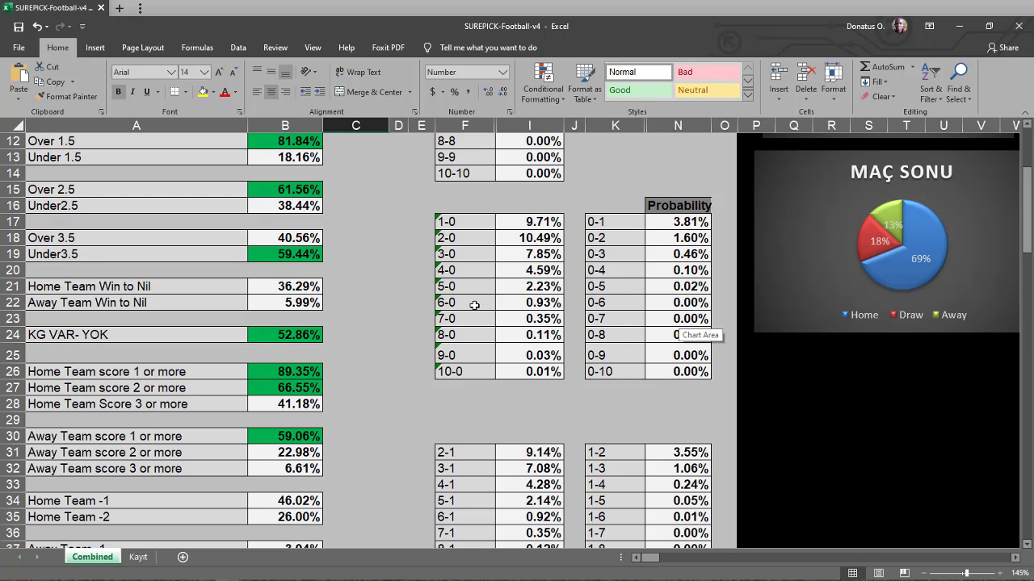
drag(1025, 215, 1026, 173)
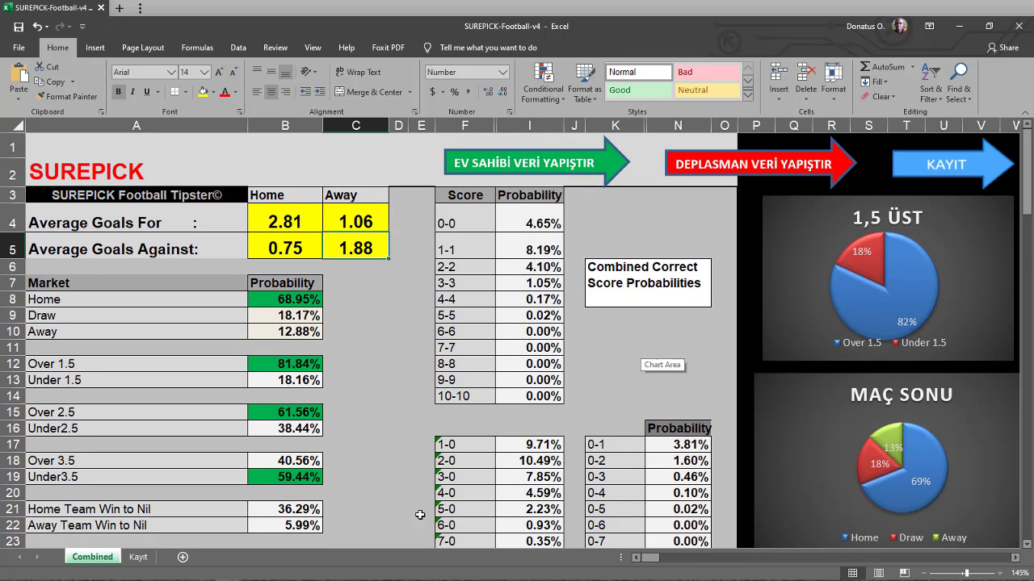
Switch to the BetKing sports page in Chrome and look up the Man. City - Newcastle odds under Most Popular Bets.
mouse_move(183, 575)
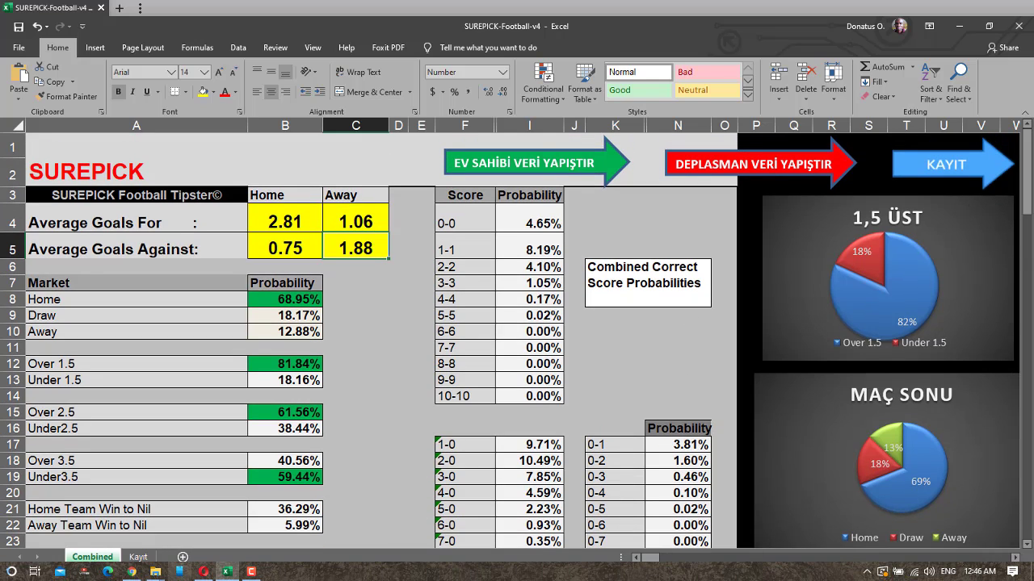
click(132, 572)
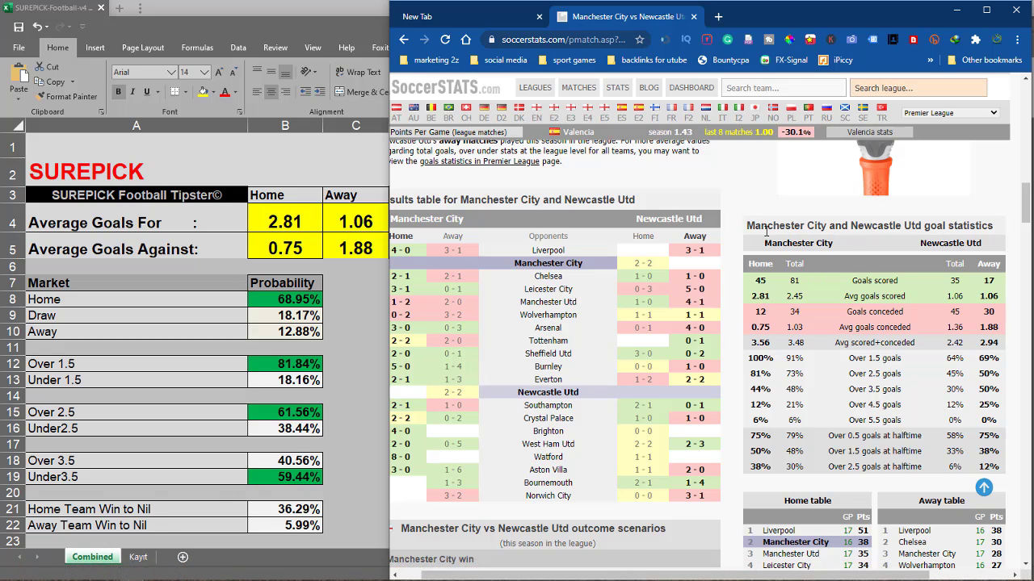
key(alt+Tab)
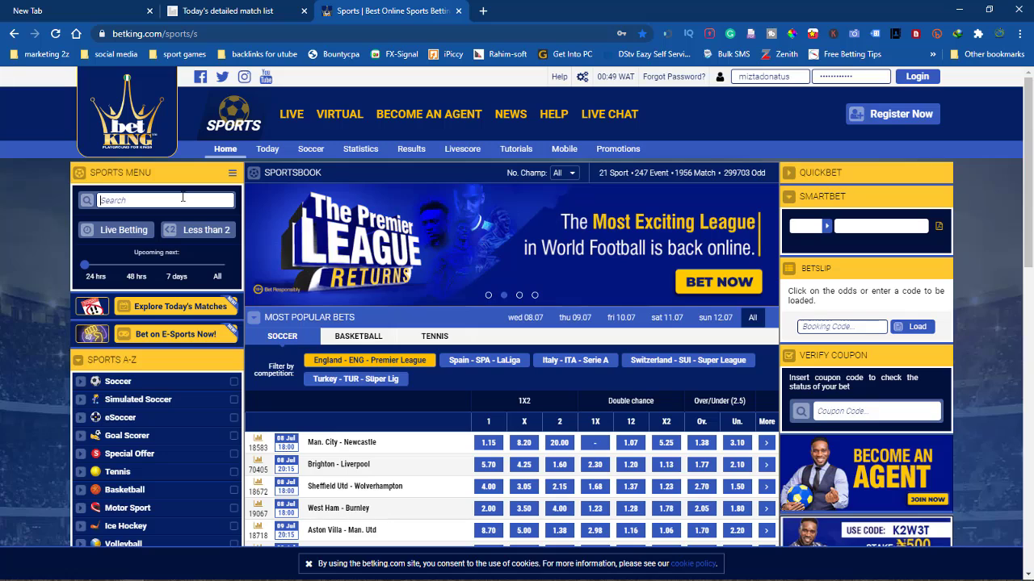
scroll(438, 398, down, 3)
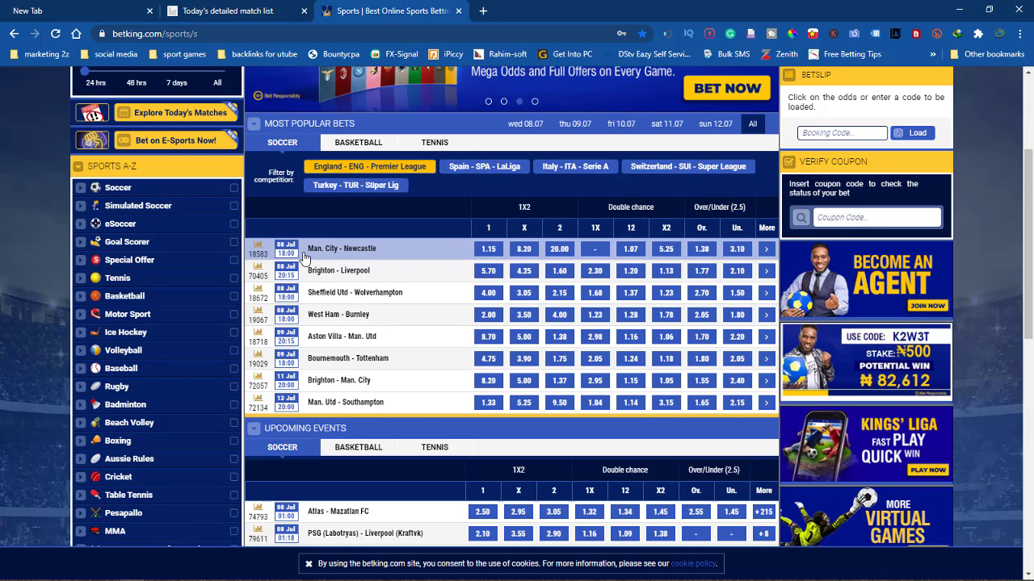
Open the full market list for Man. City - Newcastle and examine the 1X2 & Under/Over (1.5) odds.
click(337, 252)
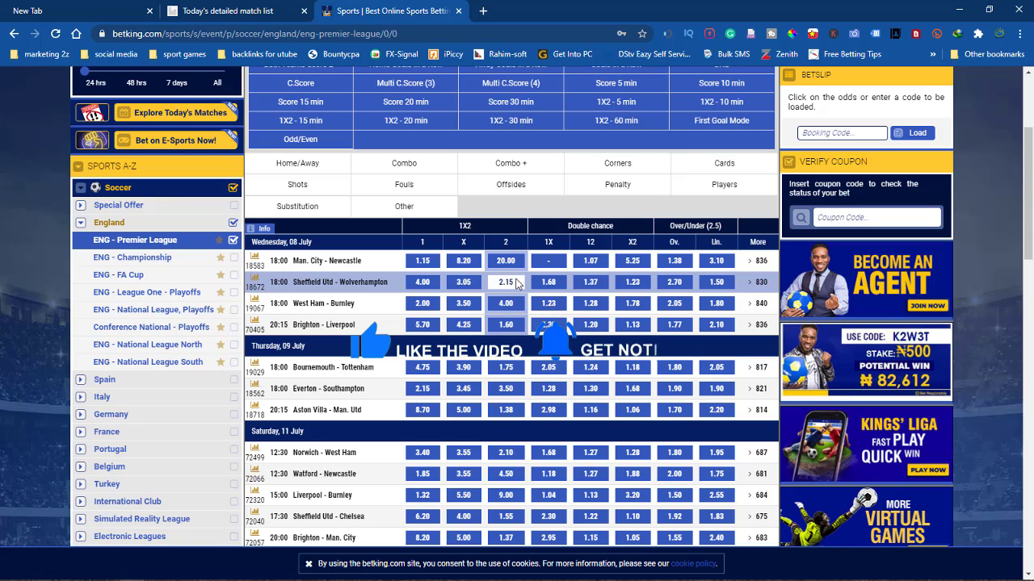
scroll(485, 306, down, 10)
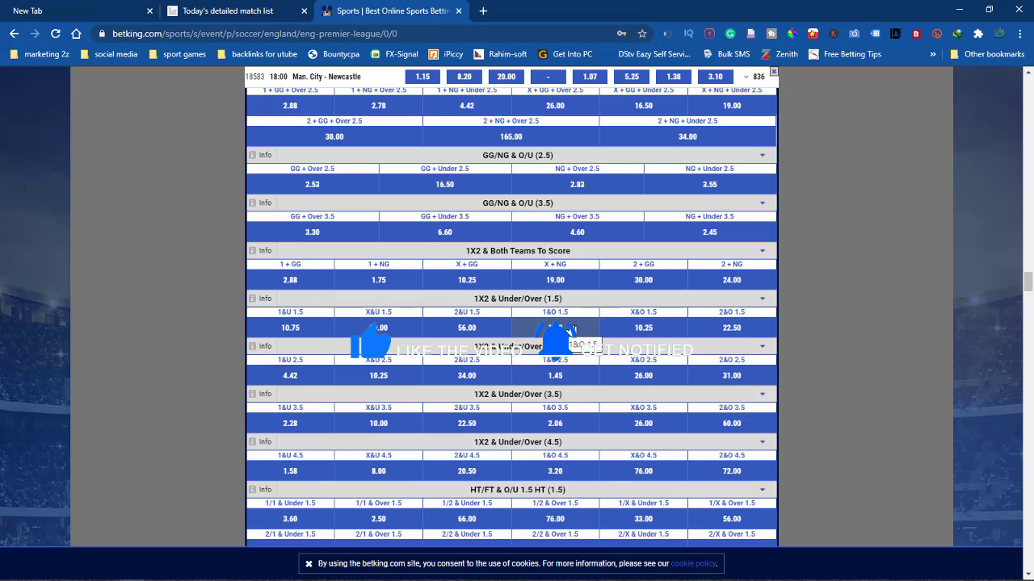
click(558, 331)
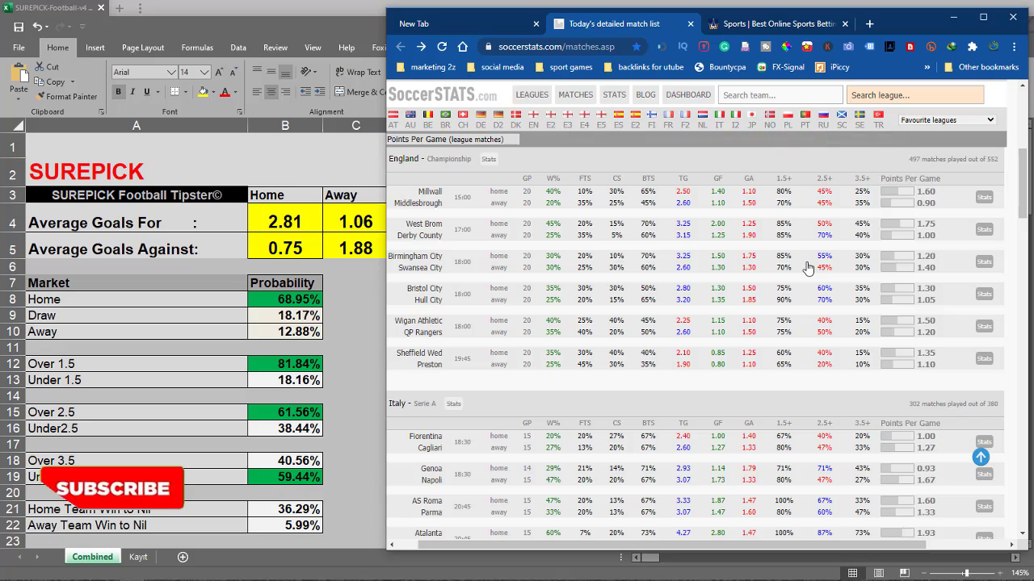
In the SoccerSTATS match list, open the Serie A Atalanta vs Sampdoria statistics and locate the goal statistics table.
scroll(808, 268, down, 1)
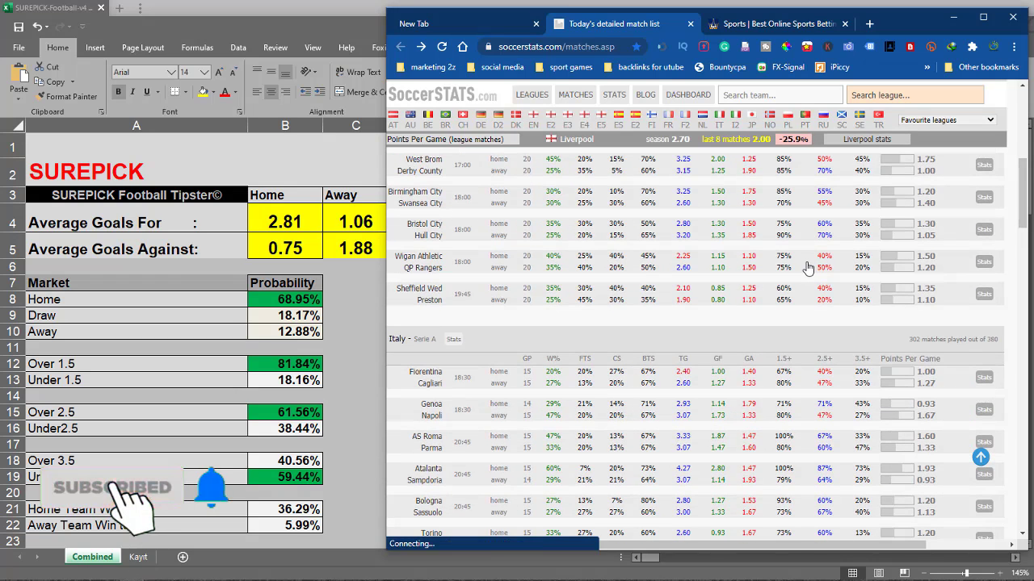
scroll(807, 268, down, 2)
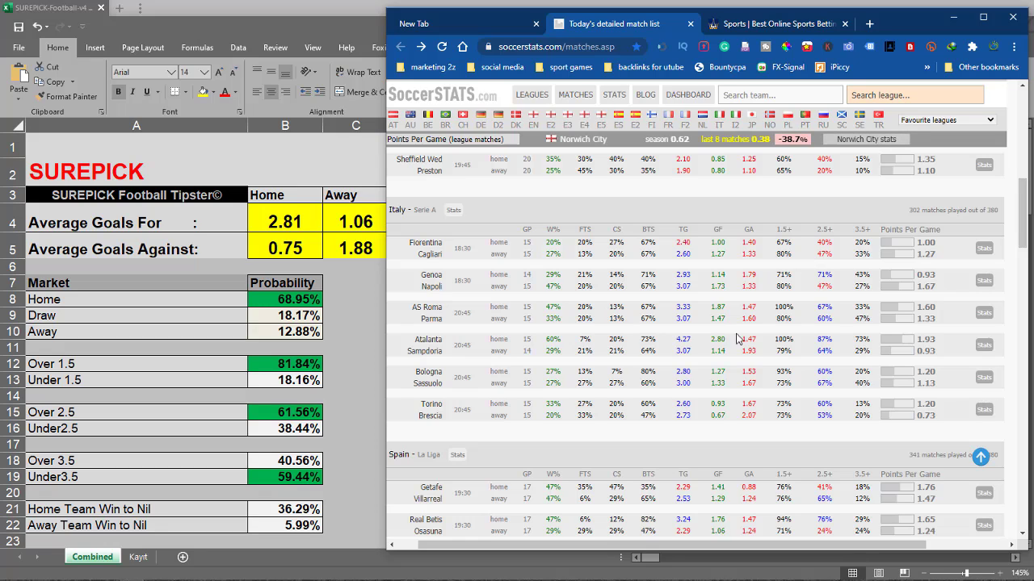
click(987, 349)
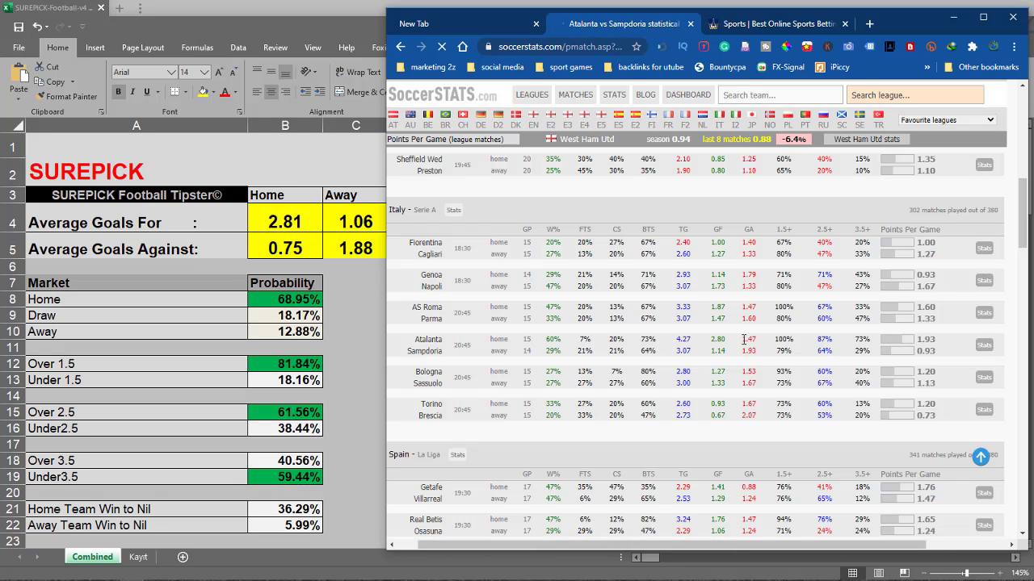
scroll(775, 383, down, 10)
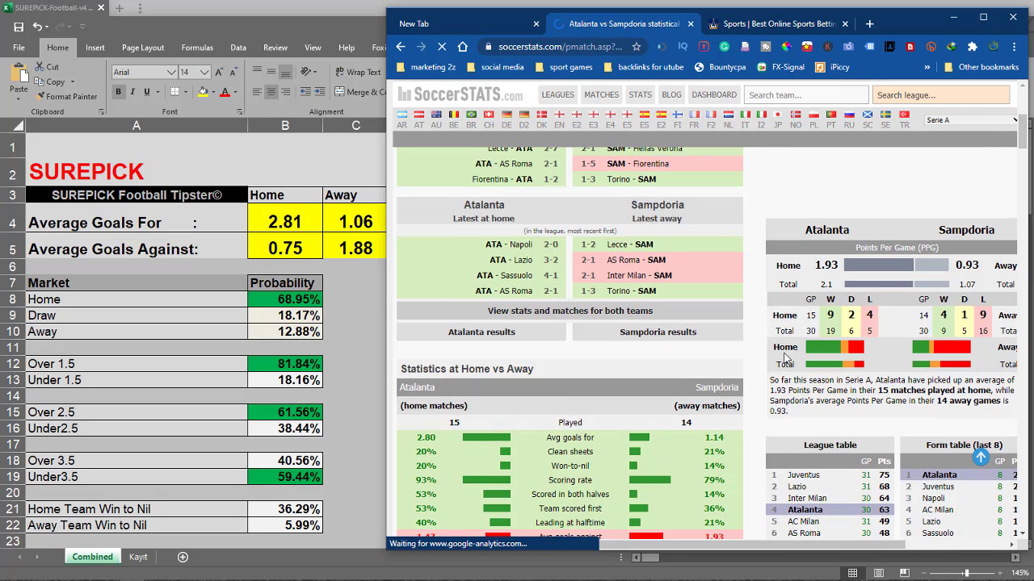
scroll(762, 324, down, 10)
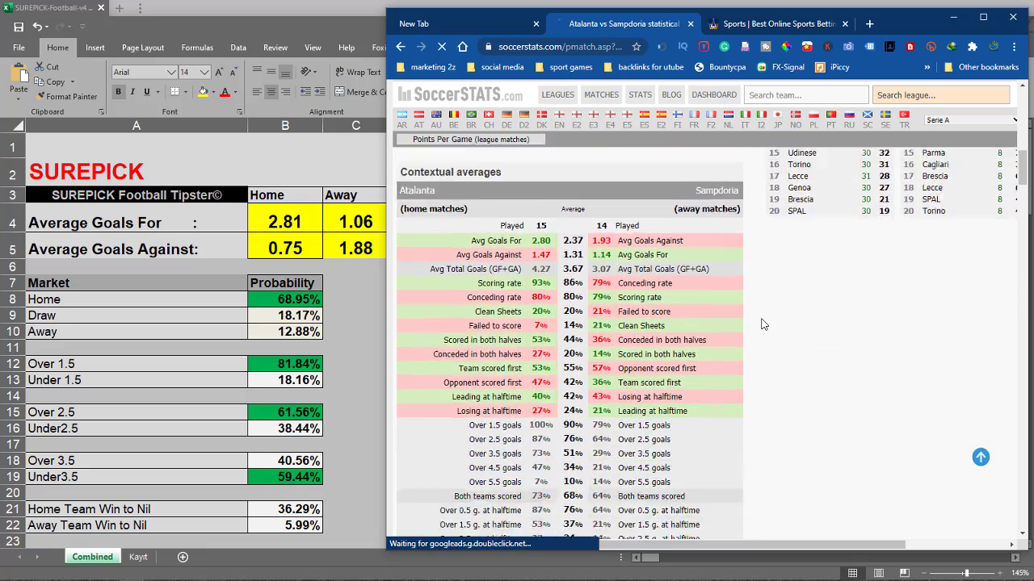
scroll(761, 324, up, 2)
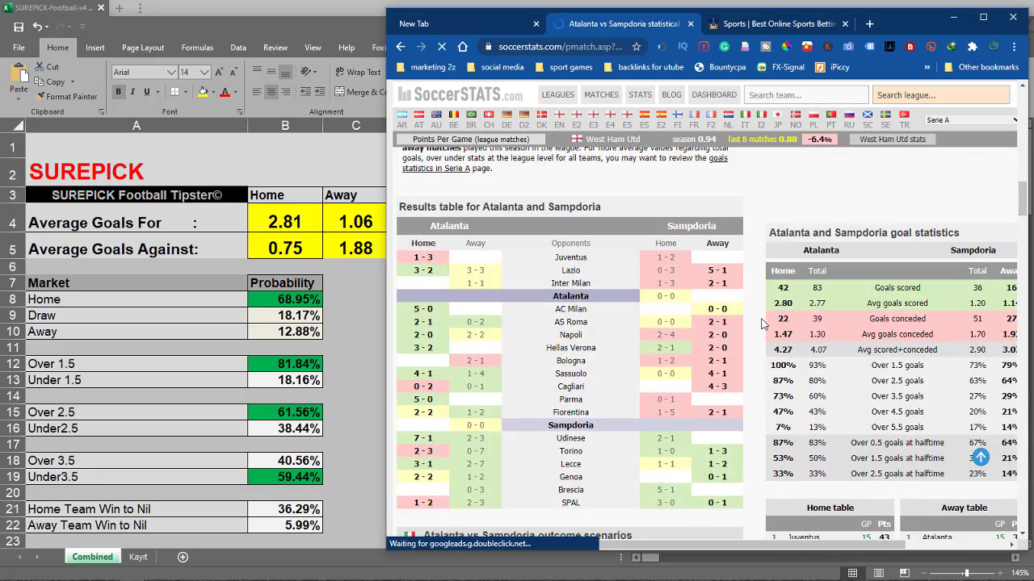
click(1014, 546)
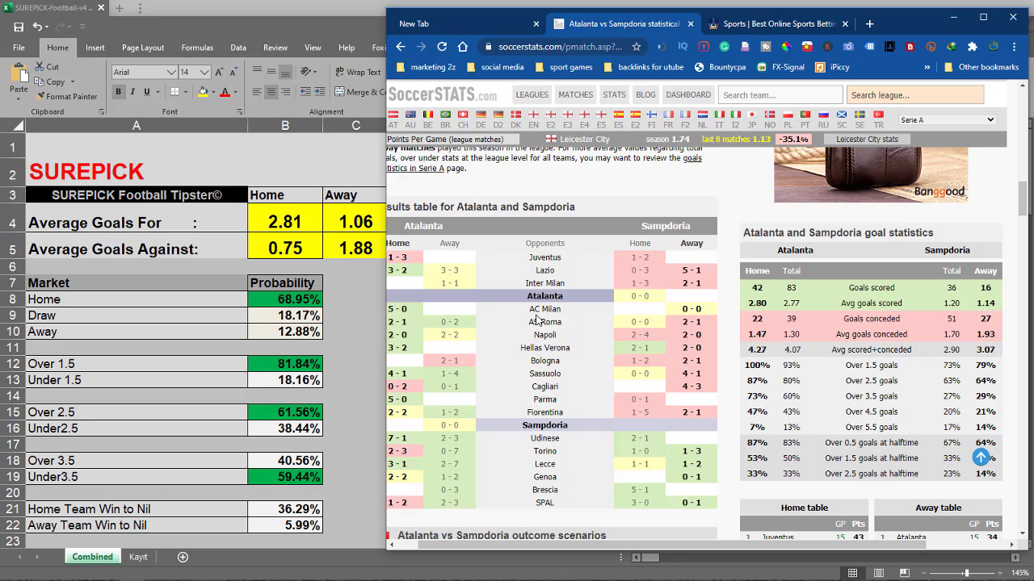
In the SUREPICK workbook, set the Home team's Average Goals For to 2.80 and Average Goals Against to 1.47.
click(279, 227)
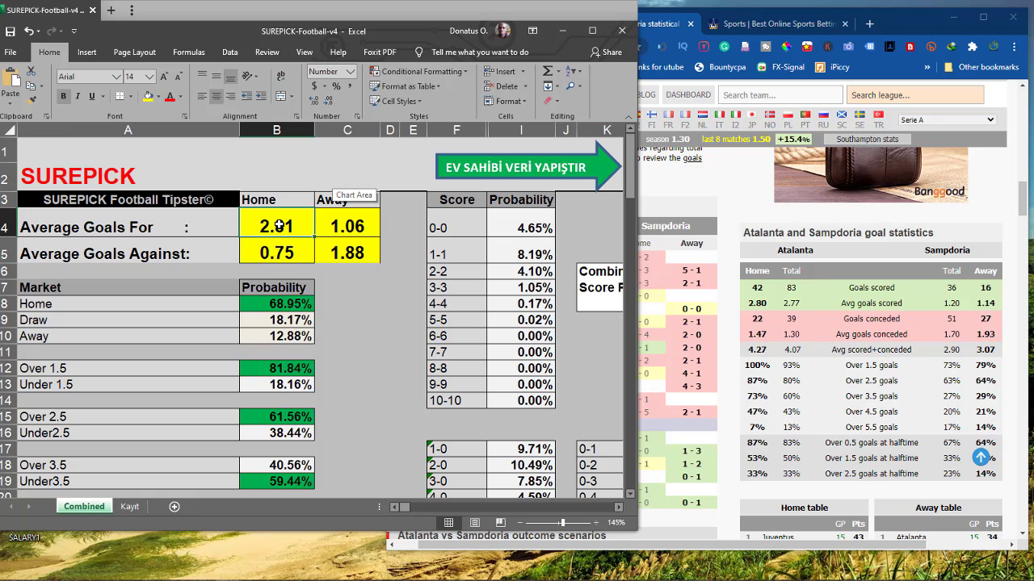
mouse_move(736, 287)
mouse_down()
mouse_move(347, 226)
mouse_move(459, 226)
mouse_up()
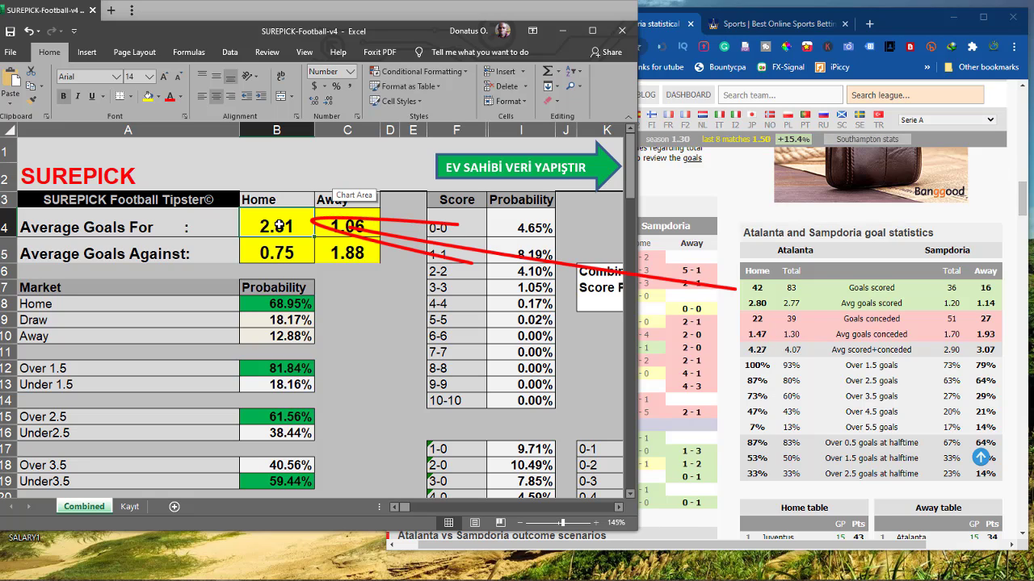
text(2)
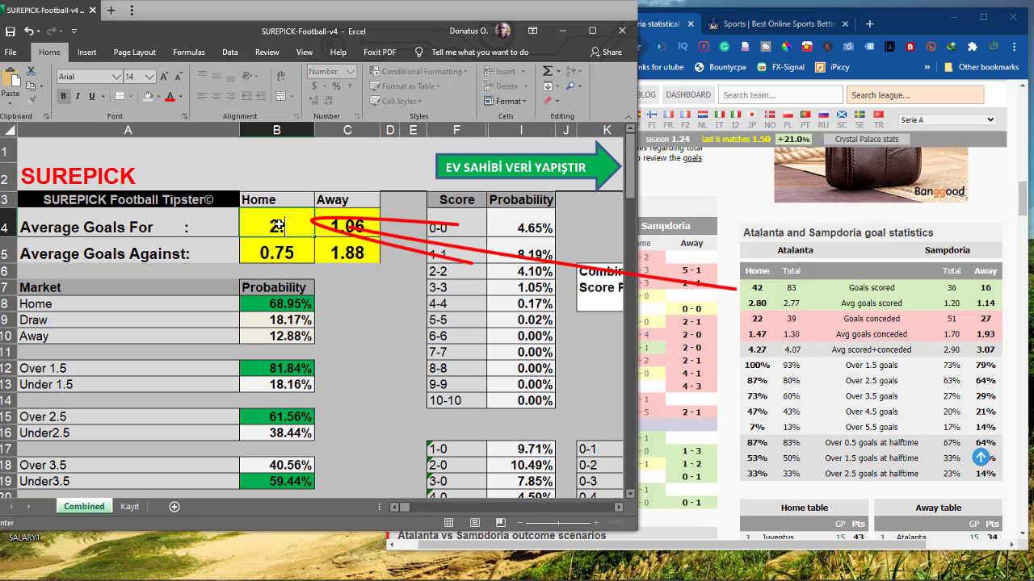
text(.80)
key(Return)
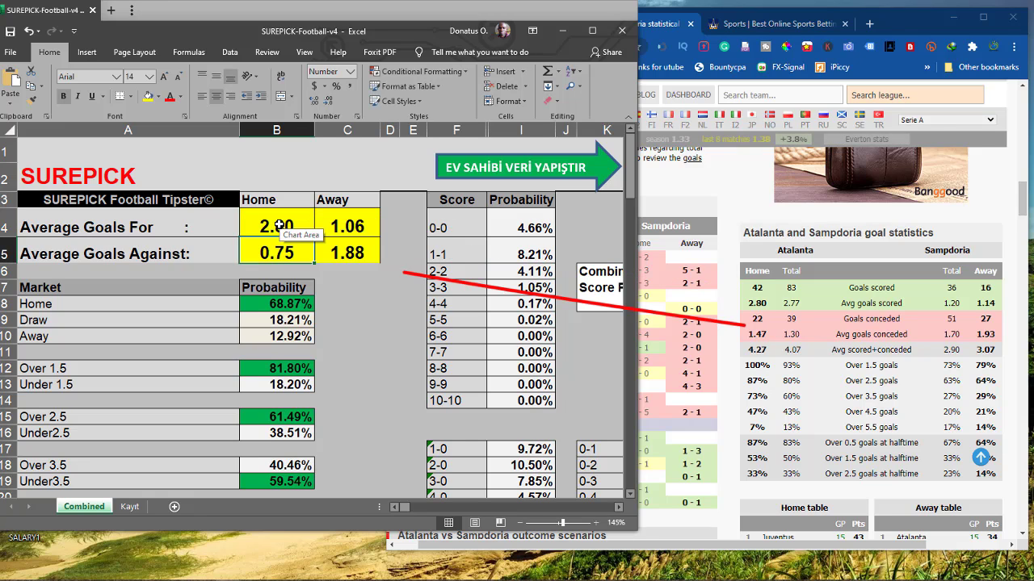
text(1)
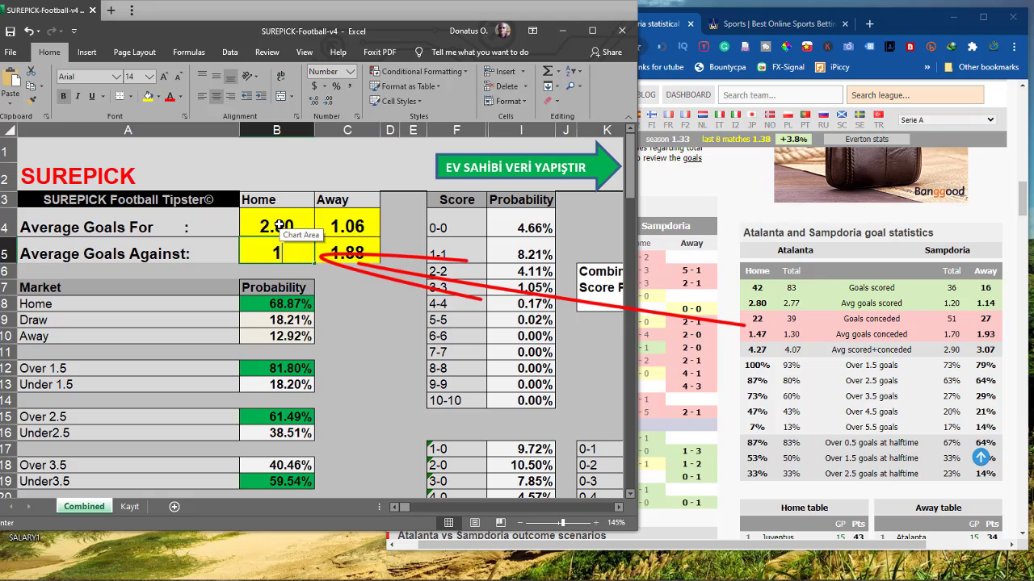
text(.47)
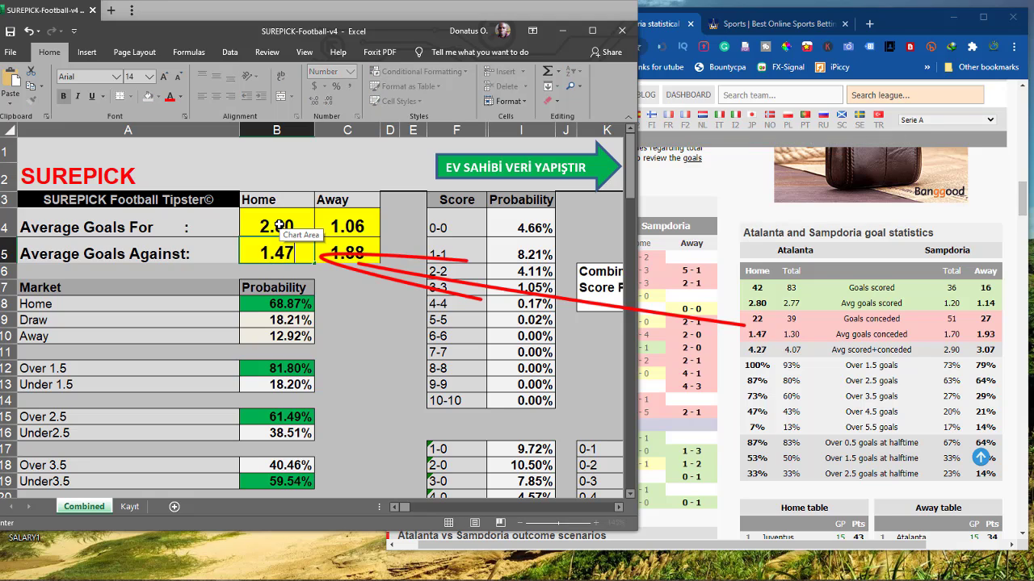
key(Tab)
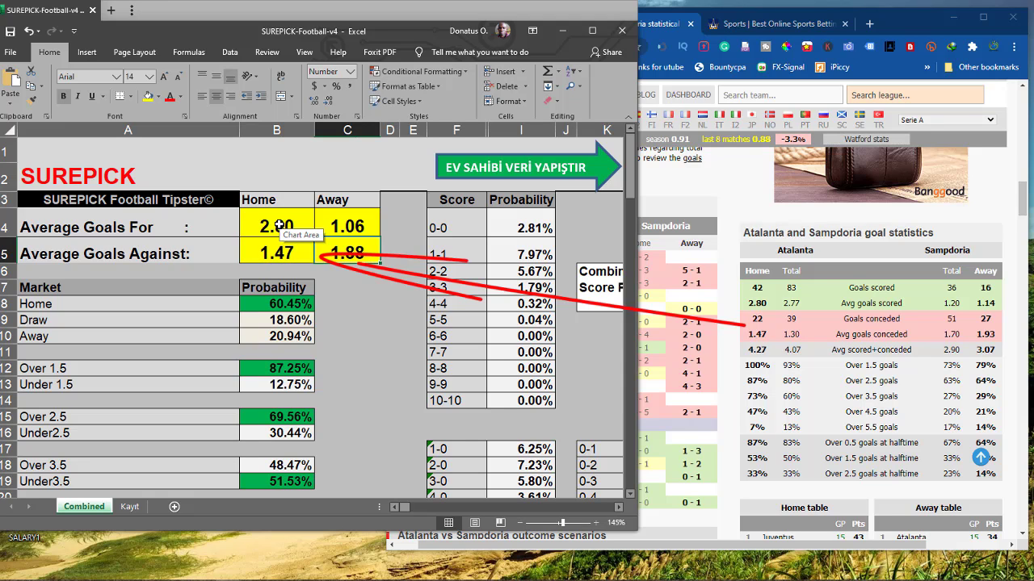
Set the Away team's Average Goals Against to 1.93 and its Average Goals For to 1.14.
text(1)
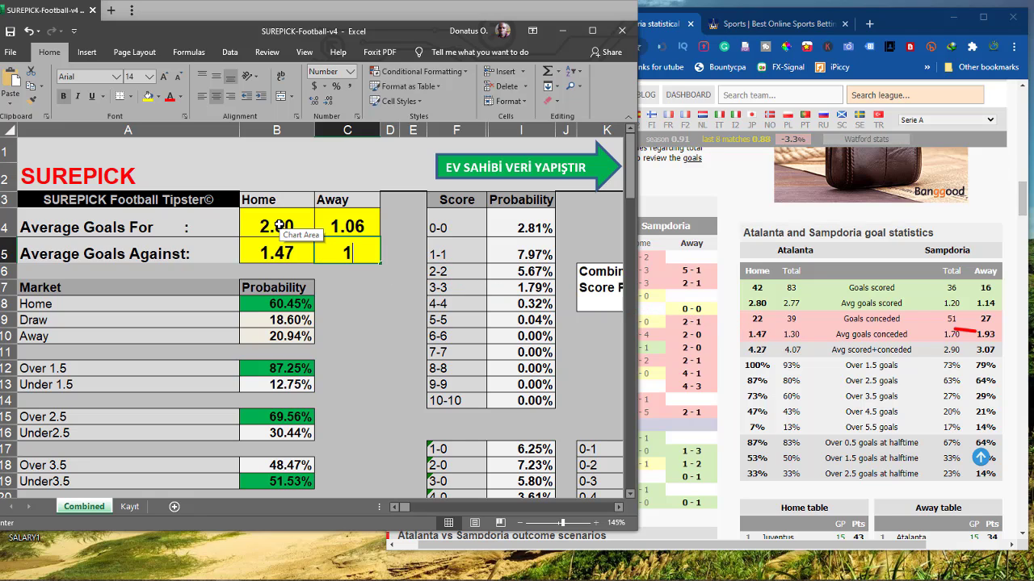
text(.9)
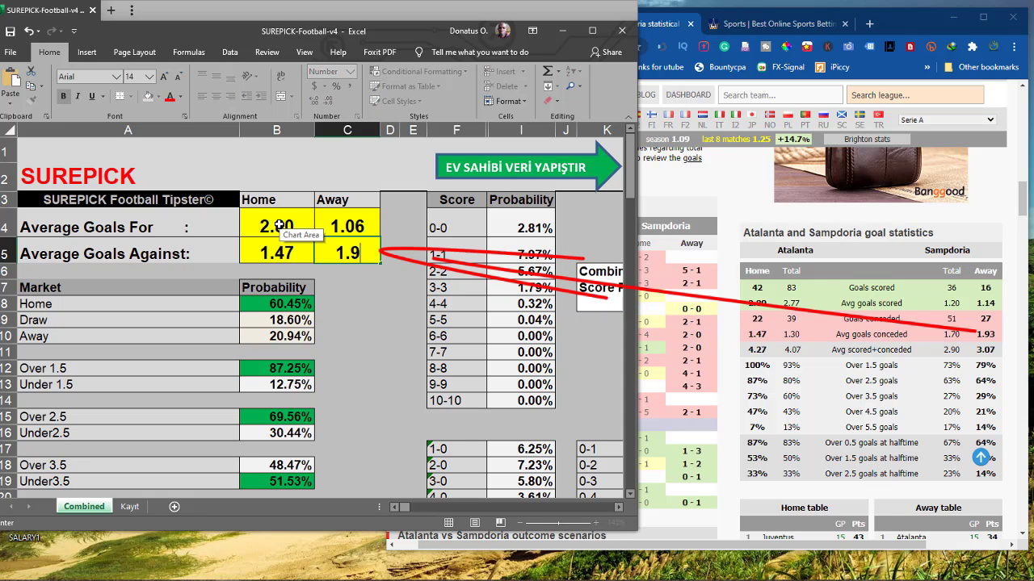
text(3)
key(Up)
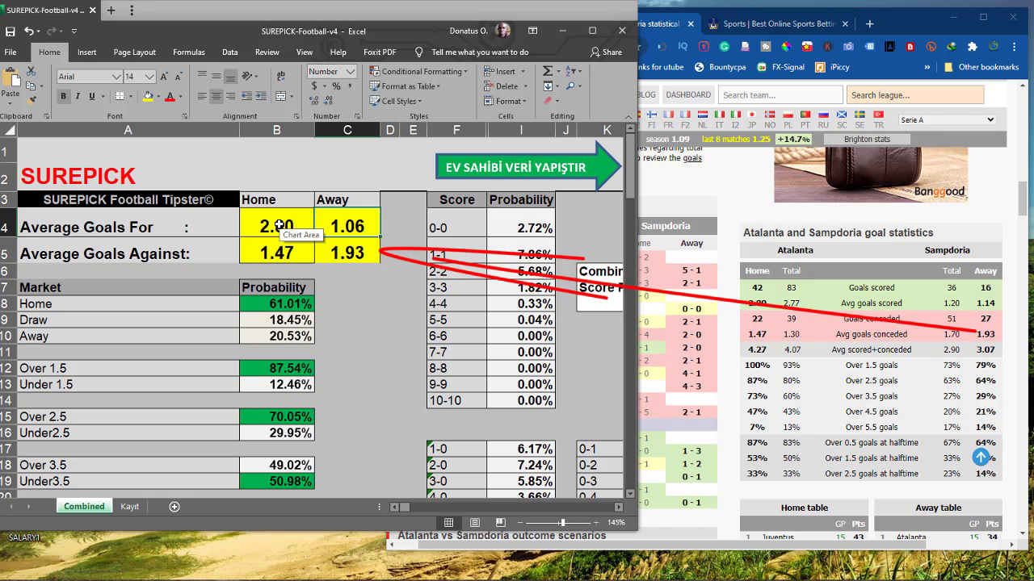
text(1.)
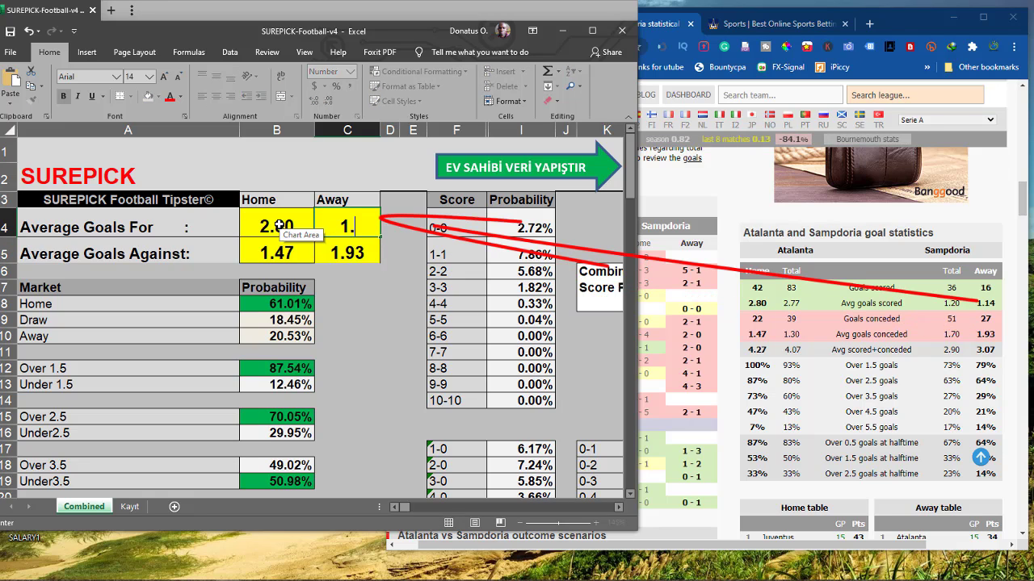
text(14)
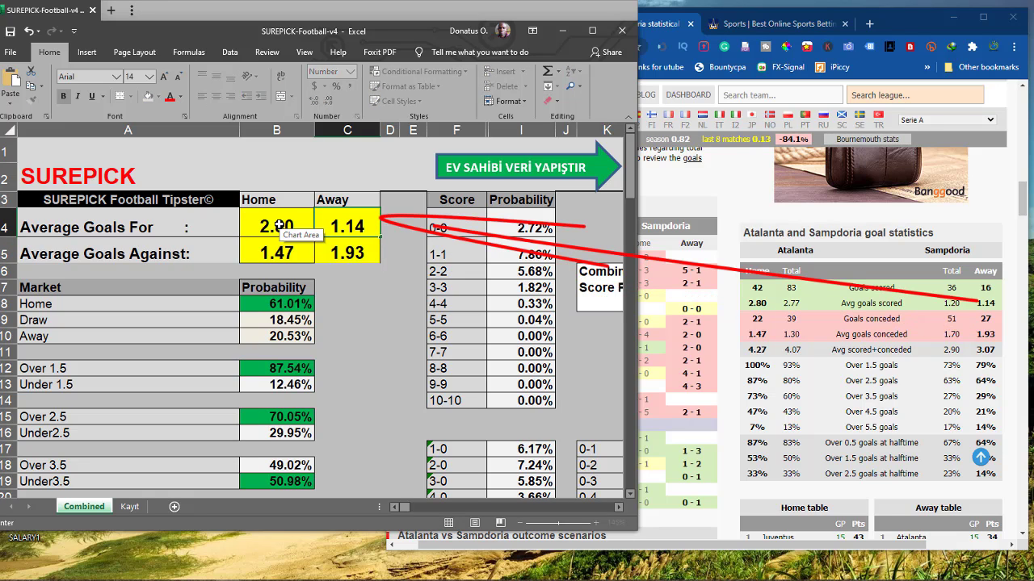
key(Return)
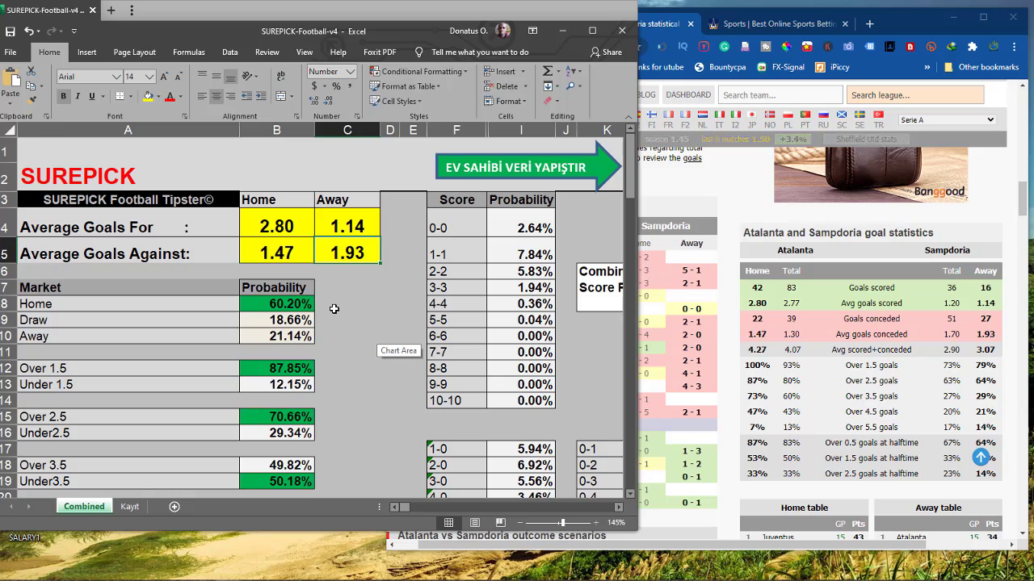
Examine the Combined sheet's market probabilities for Atalanta vs Sampdoria, from match result and over/under to team goals, handicaps and bet algorithms.
scroll(334, 311, down, 2)
scroll(333, 307, down, 5)
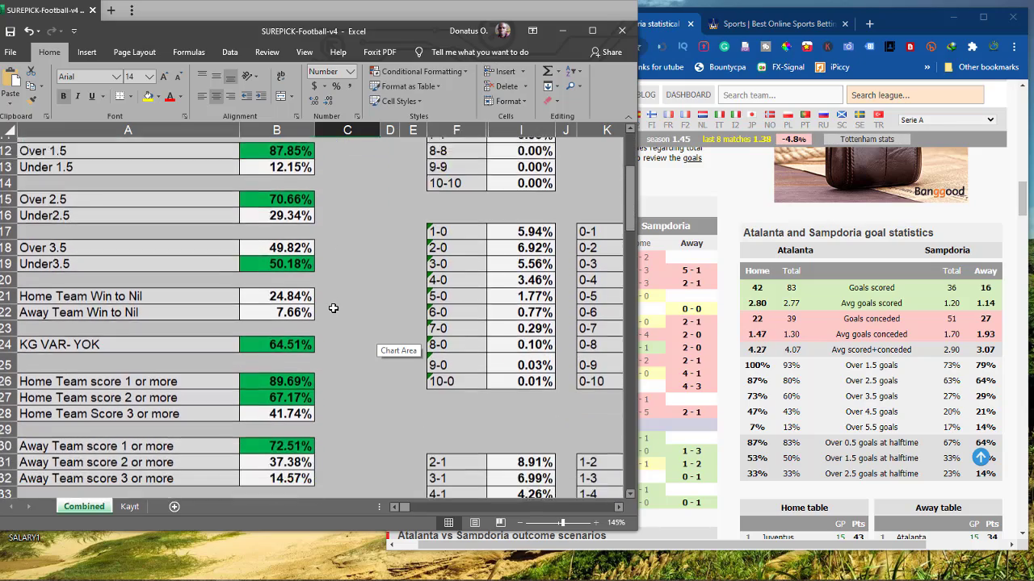
scroll(333, 308, down, 3)
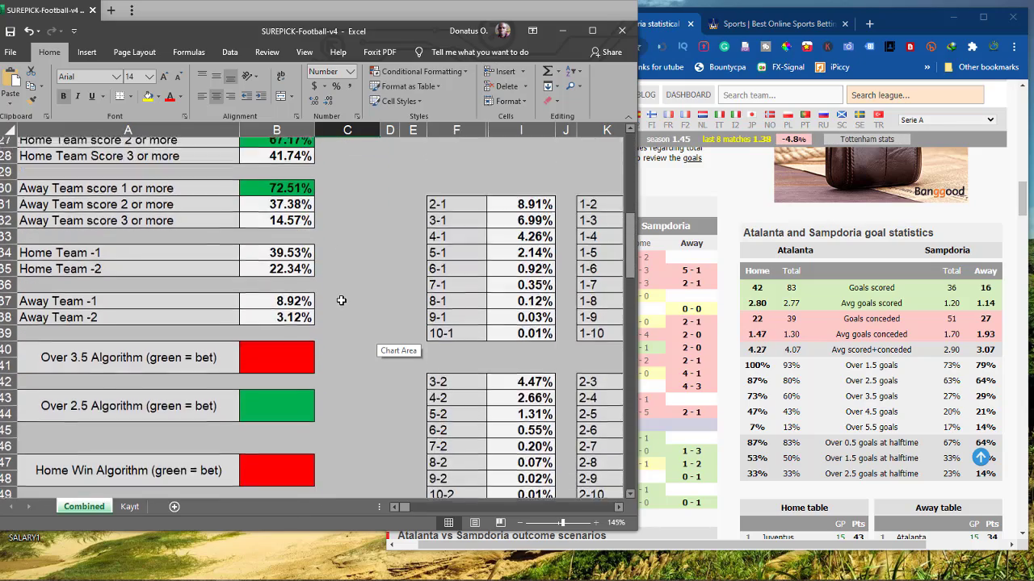
scroll(342, 300, up, 3)
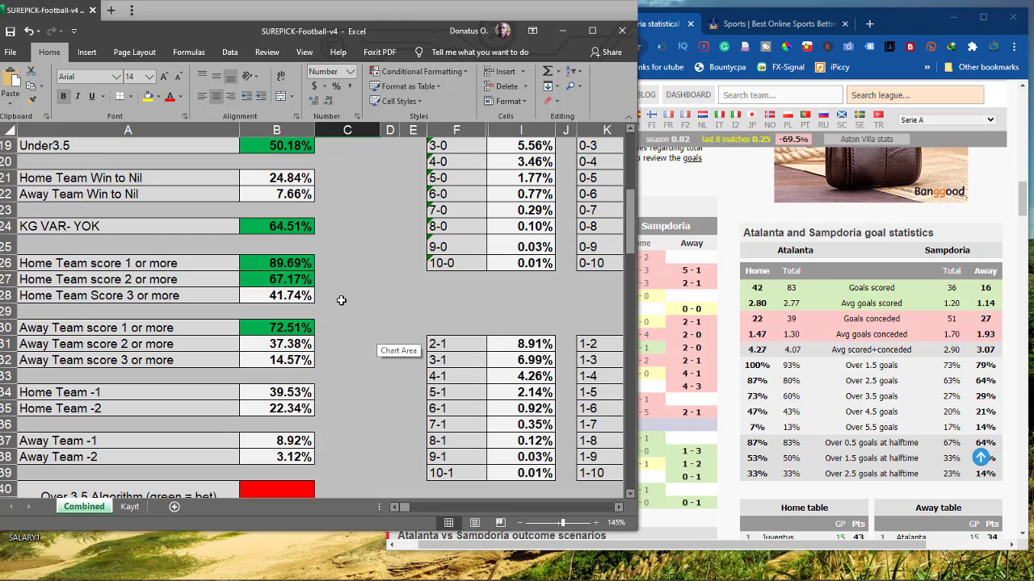
scroll(341, 301, up, 1)
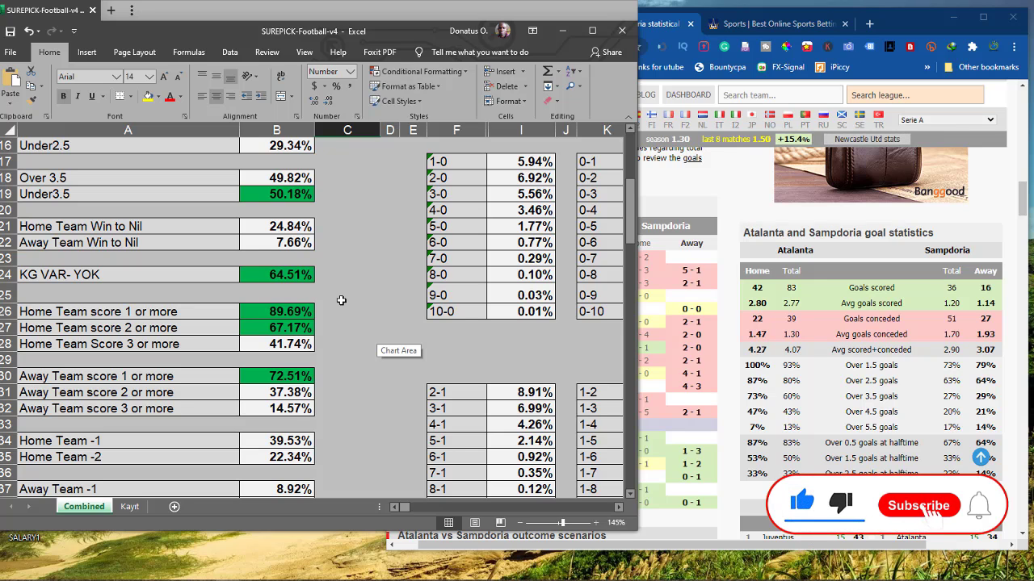
scroll(341, 300, up, 1)
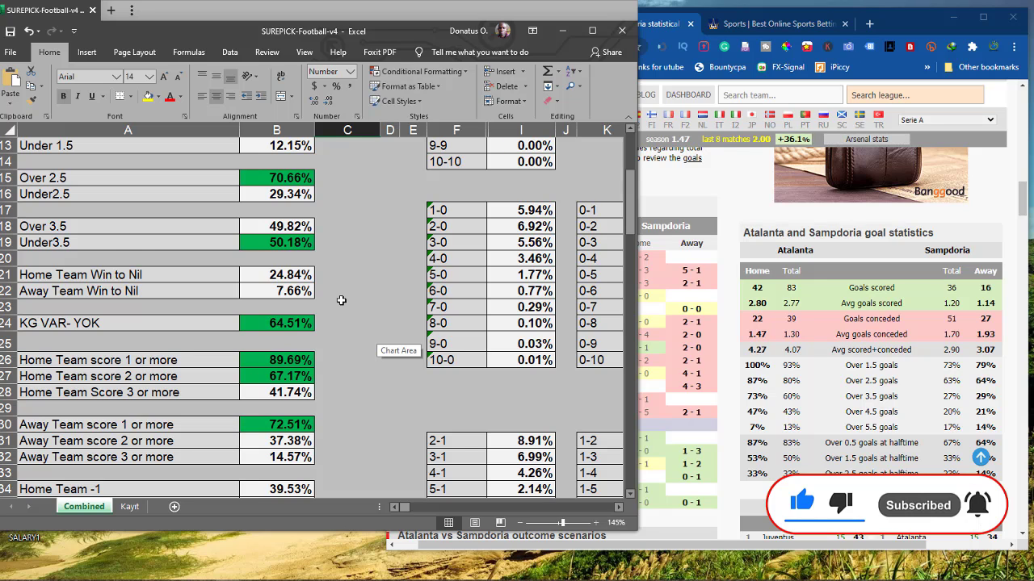
scroll(341, 301, down, 1)
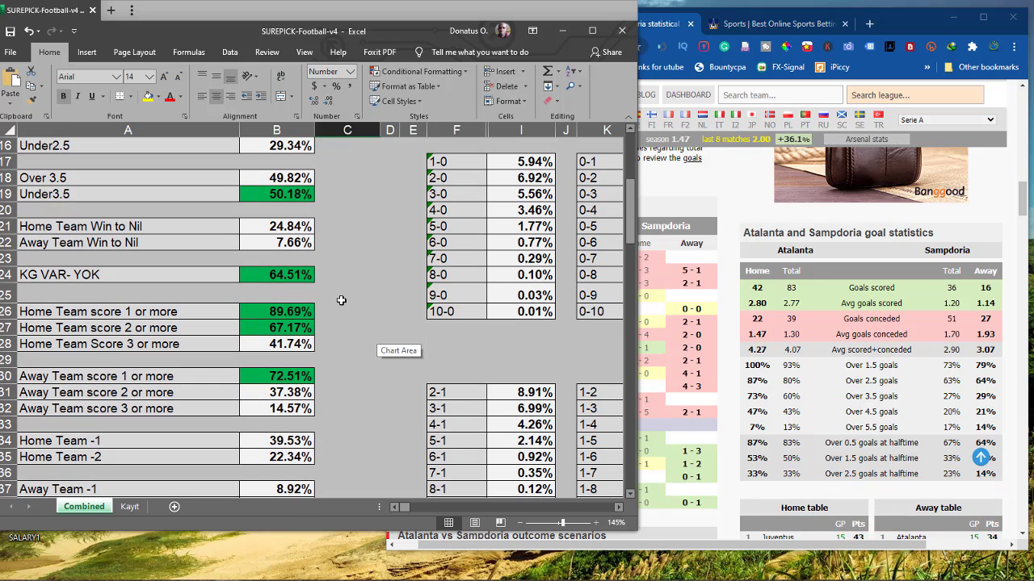
scroll(342, 301, up, 4)
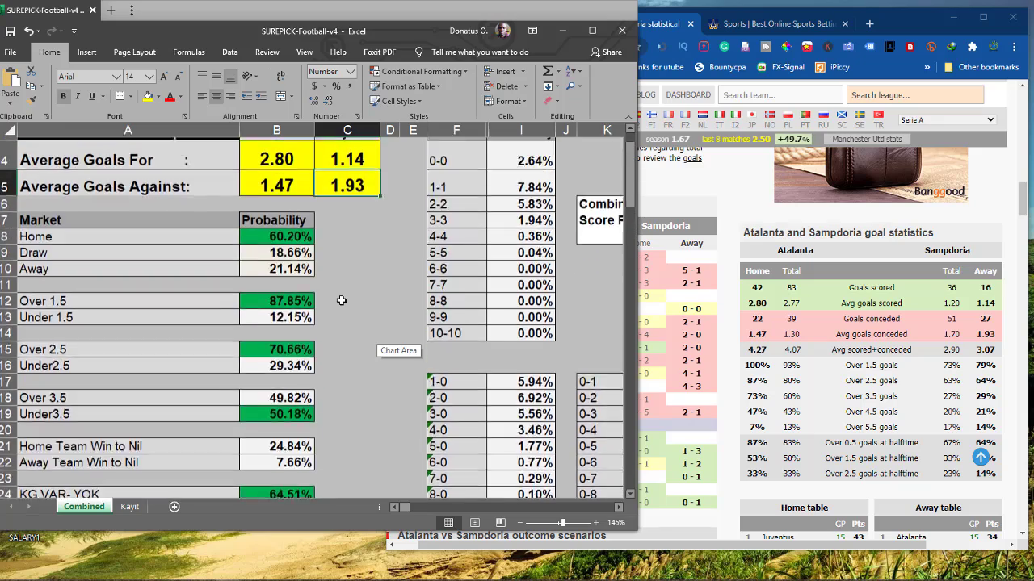
scroll(341, 300, up, 1)
scroll(342, 301, down, 2)
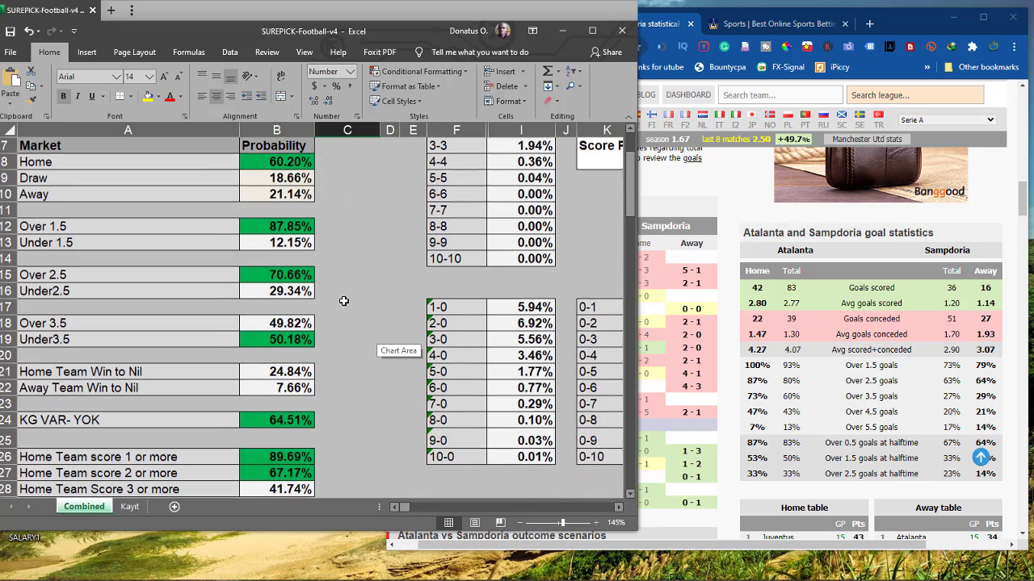
scroll(343, 301, up, 2)
scroll(343, 301, down, 1)
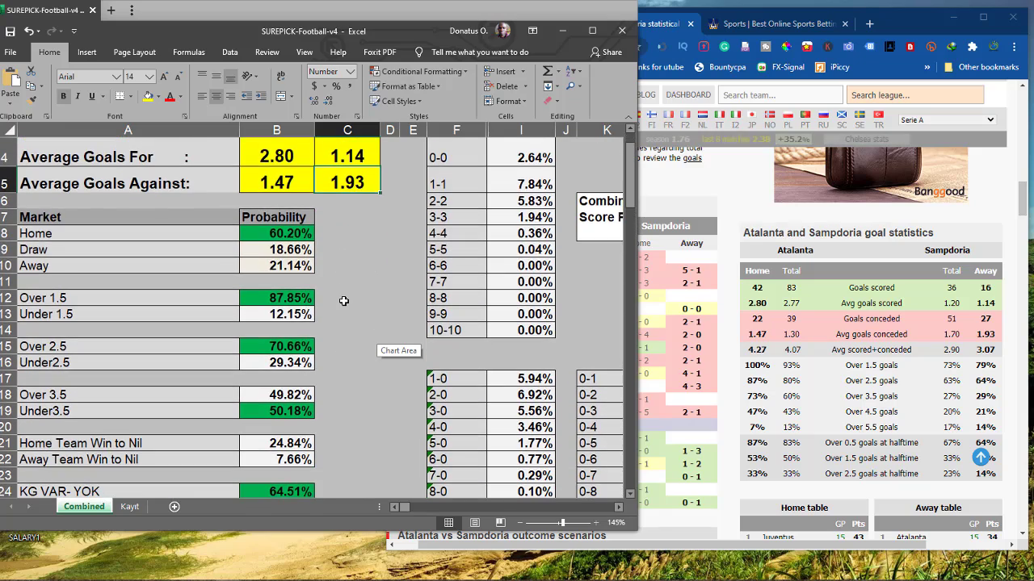
scroll(343, 300, down, 2)
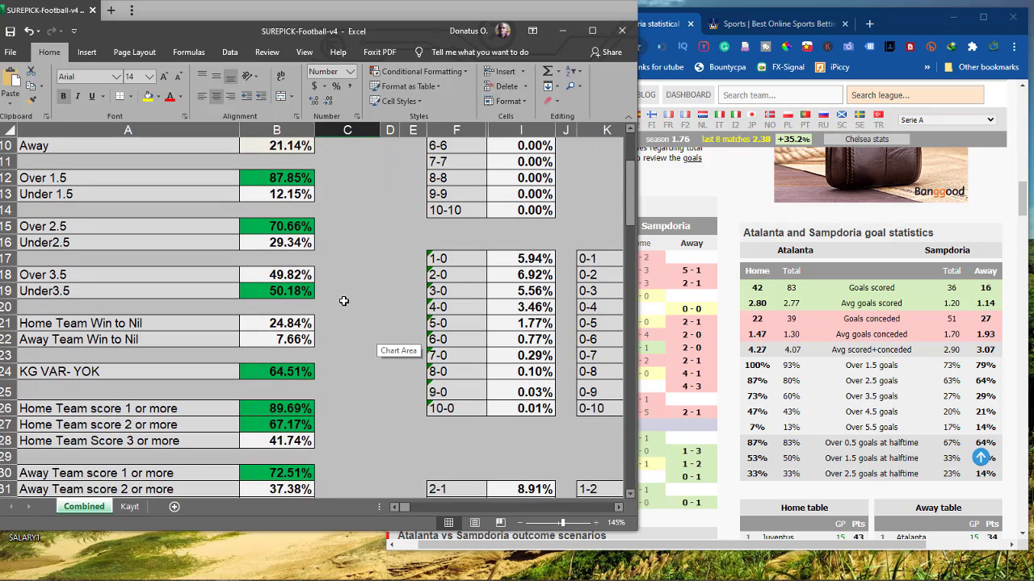
scroll(344, 300, up, 1)
scroll(343, 300, up, 1)
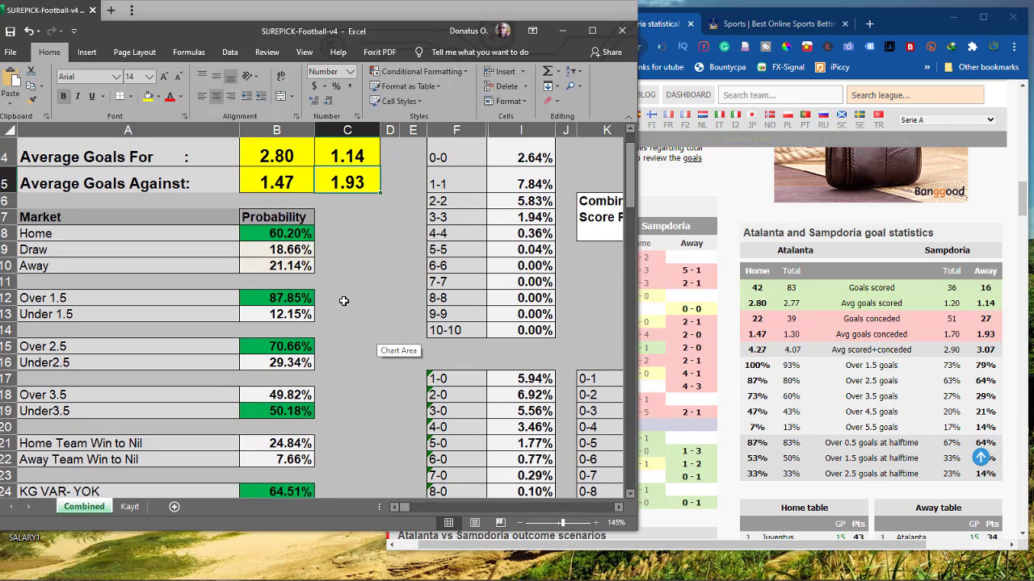
scroll(343, 301, down, 1)
scroll(344, 301, down, 1)
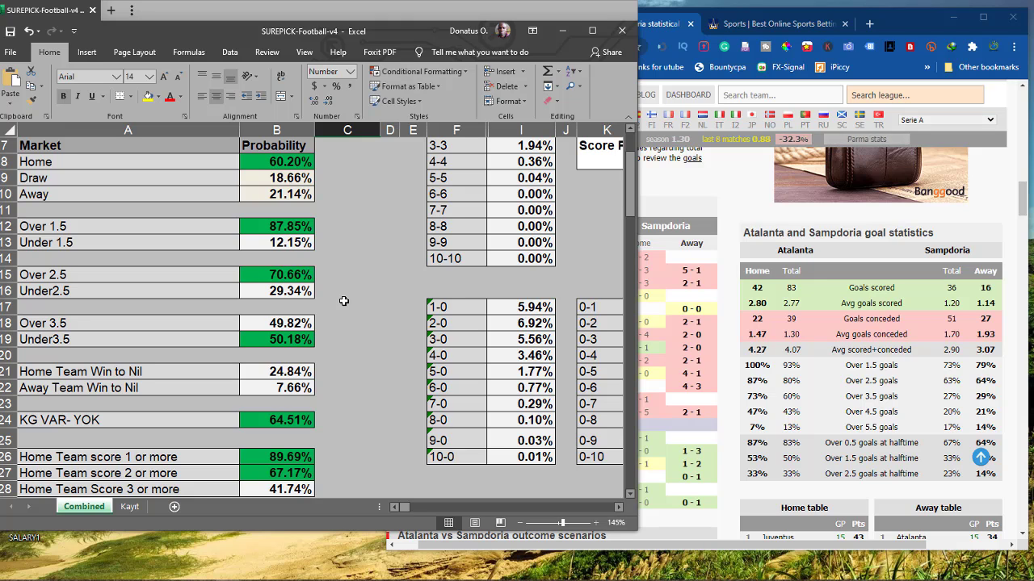
On BetKing, replace the Atalanta - Sampdoria 1X2 & Under/Over pick in the betslip with the DC + O/U 1.5 selection 1X + Over.
scroll(343, 300, down, 1)
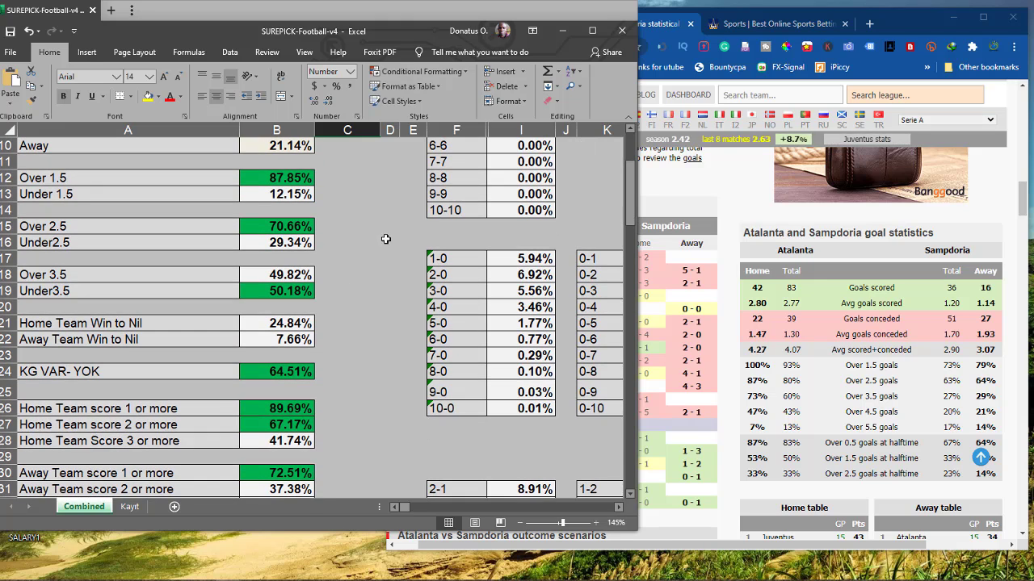
click(775, 23)
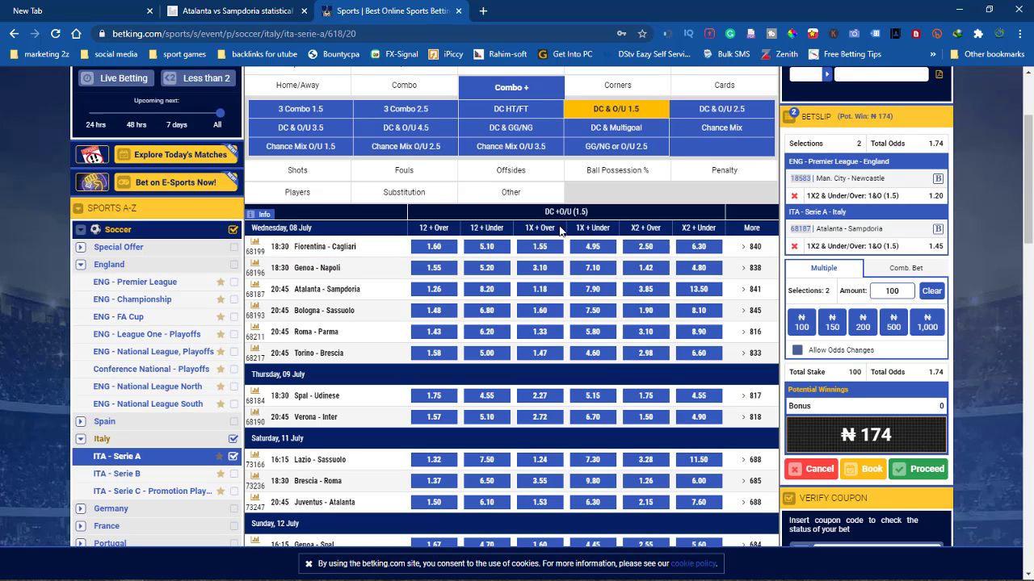
click(537, 289)
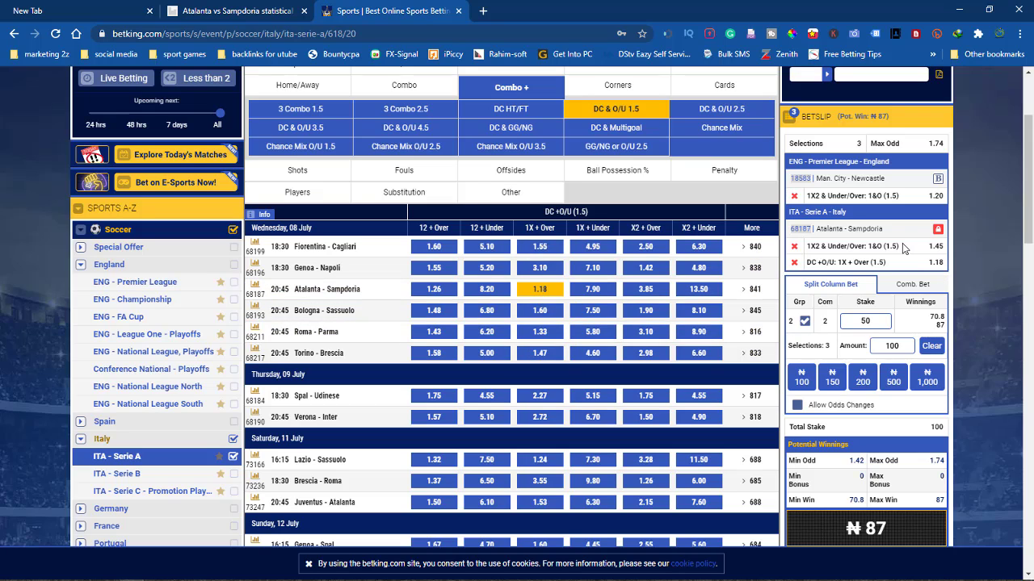
click(793, 247)
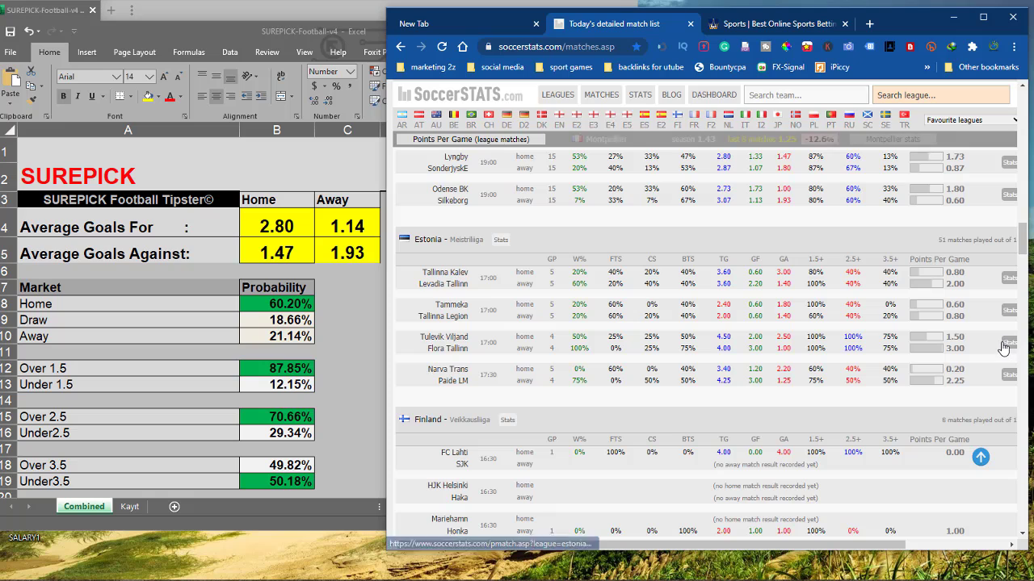
In the SoccerSTATS match list, open the Estonia Meistriliiga Tulevik Viljandi vs Flora Tallinn statistics and locate the goal statistics table.
click(1006, 342)
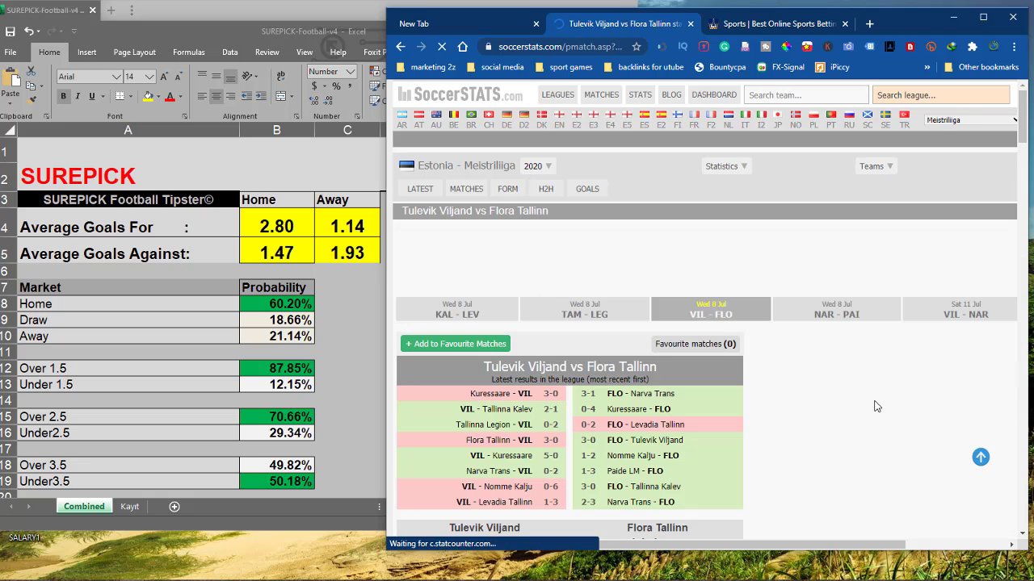
scroll(867, 399, down, 4)
scroll(823, 328, down, 3)
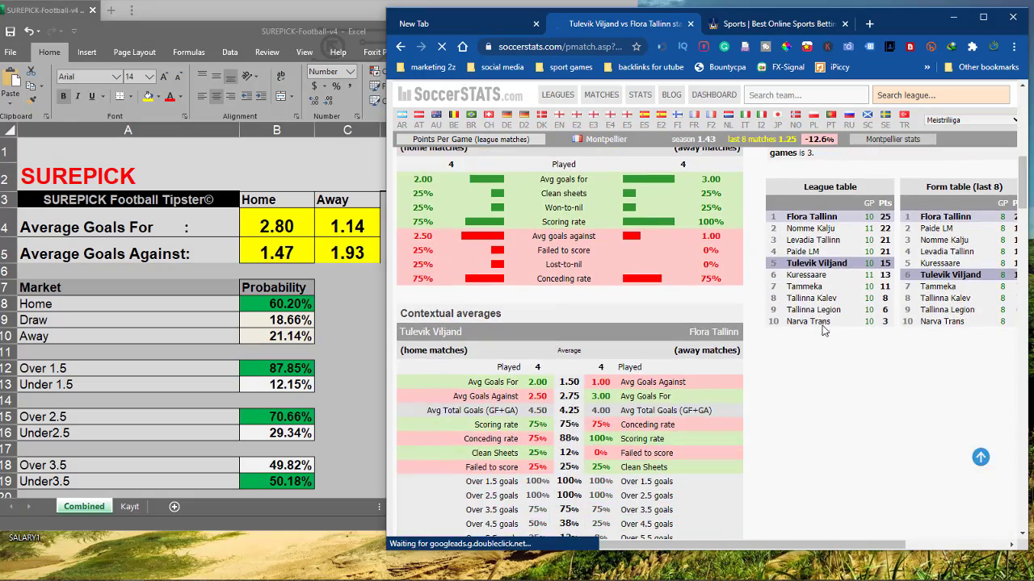
scroll(823, 328, down, 2)
scroll(824, 323, down, 5)
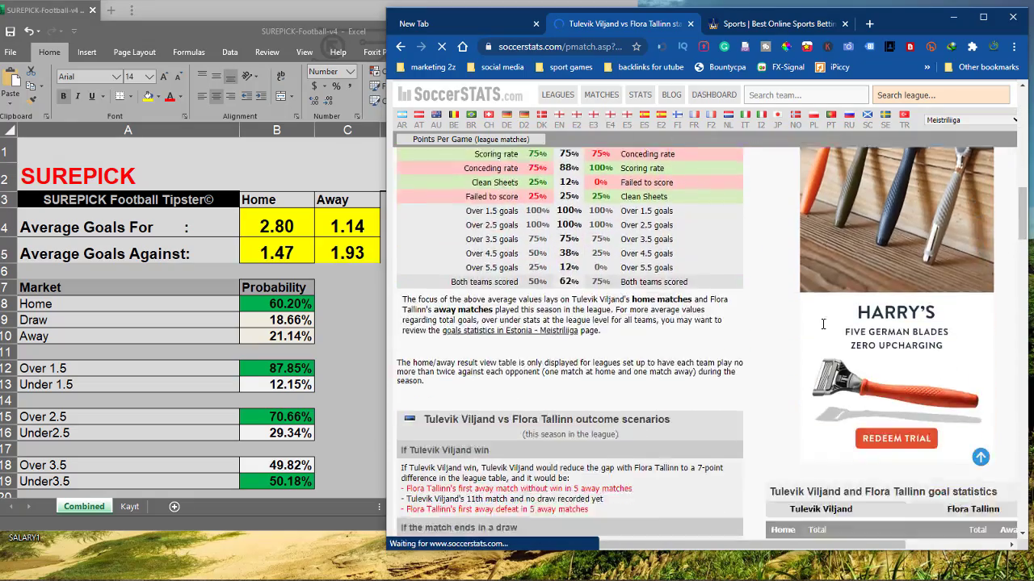
scroll(823, 324, down, 5)
scroll(781, 323, up, 2)
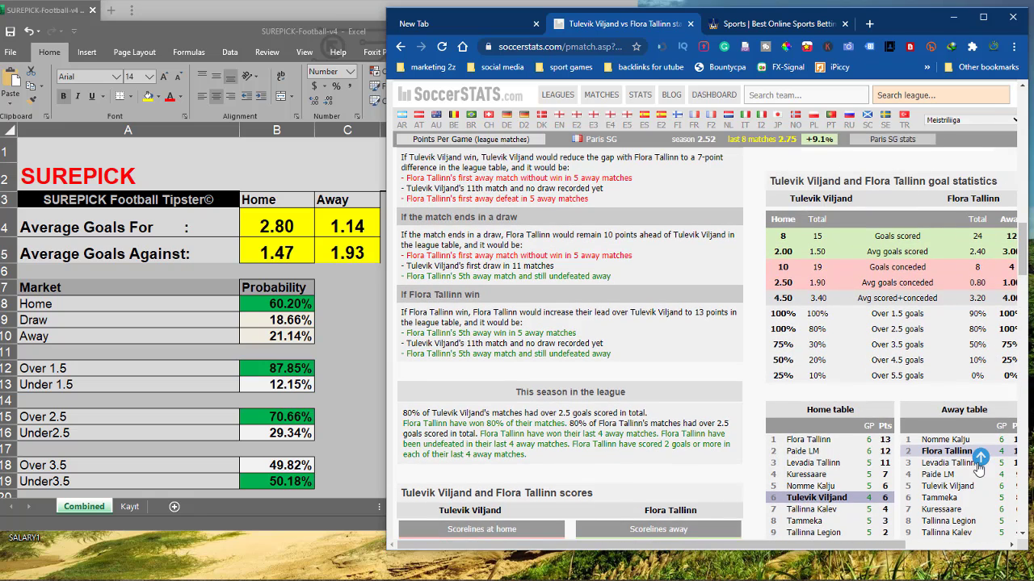
click(1015, 547)
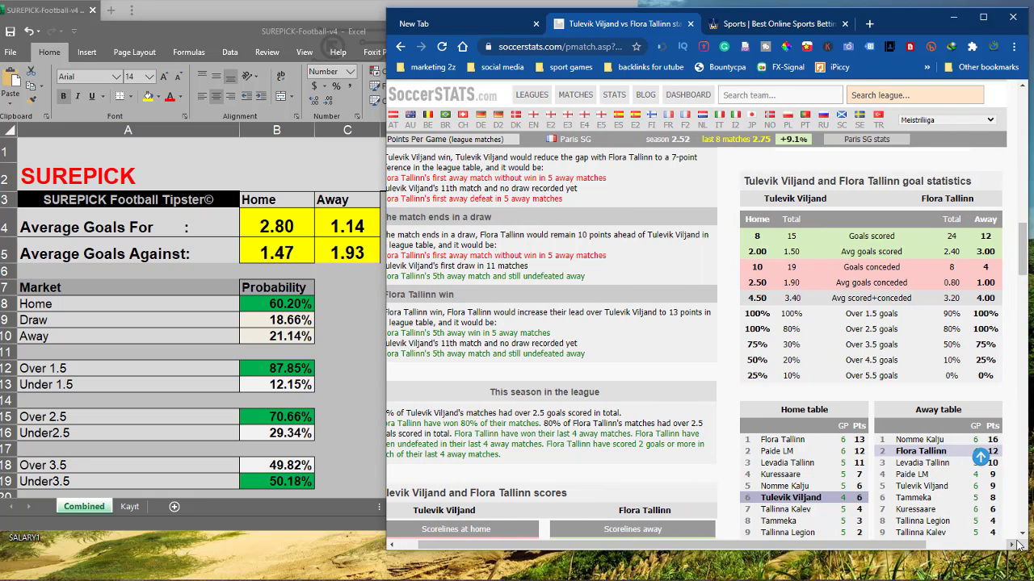
In the SUREPICK workbook, set the Home team's Average Goals For to 2.00 and Average Goals Against to 2.50.
click(263, 236)
click(265, 224)
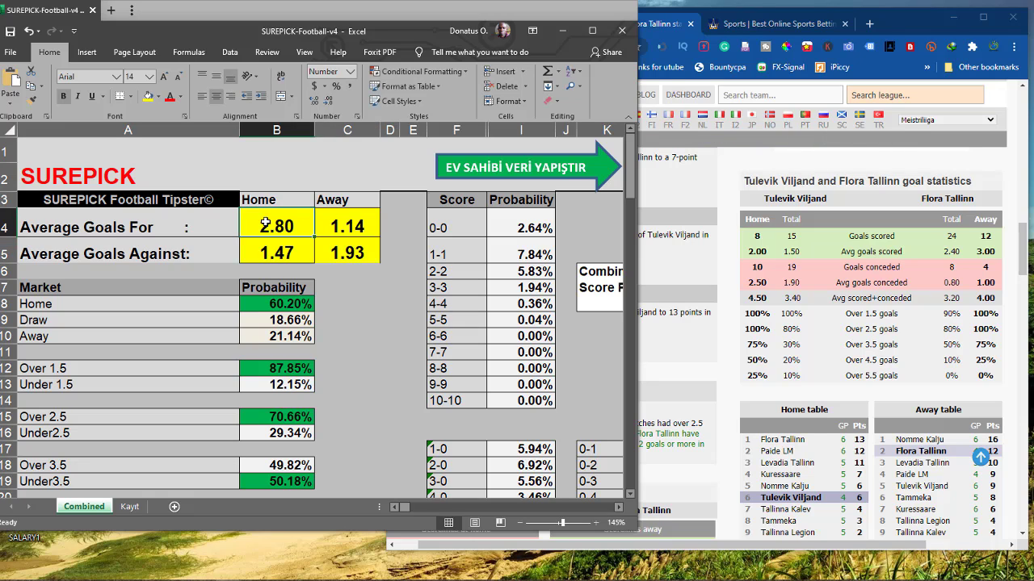
text(2.0)
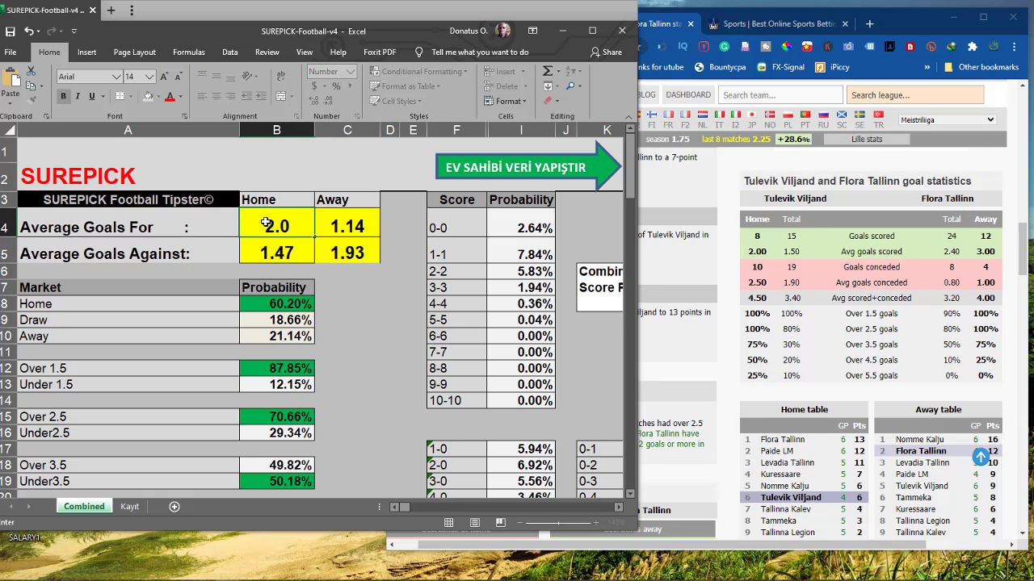
key(Return)
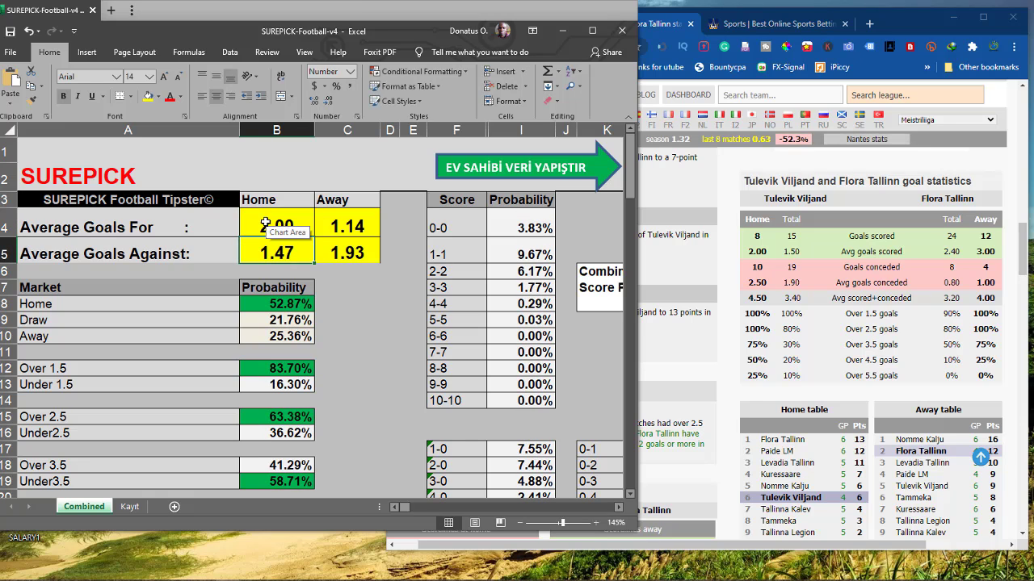
text(2.)
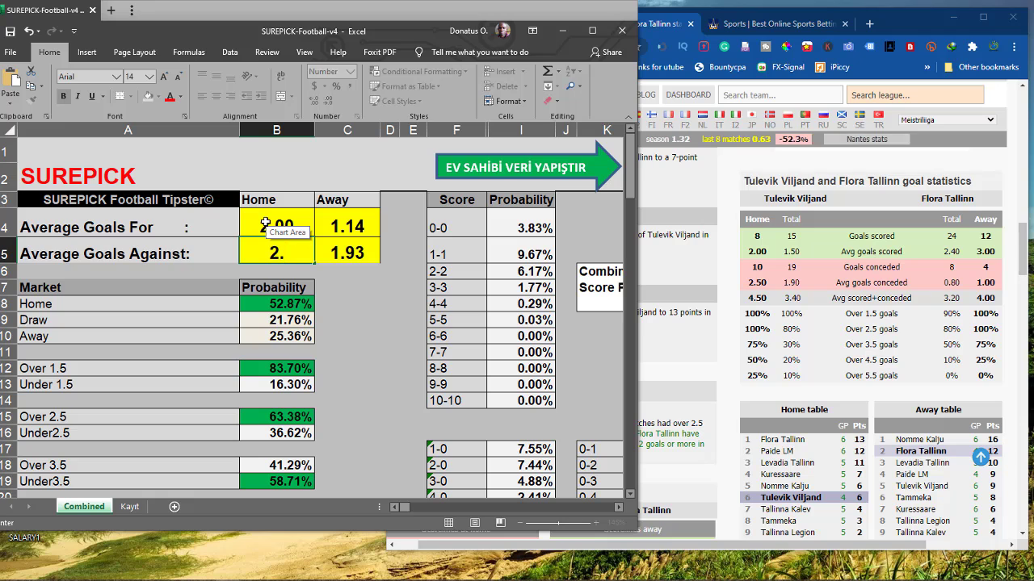
text(50)
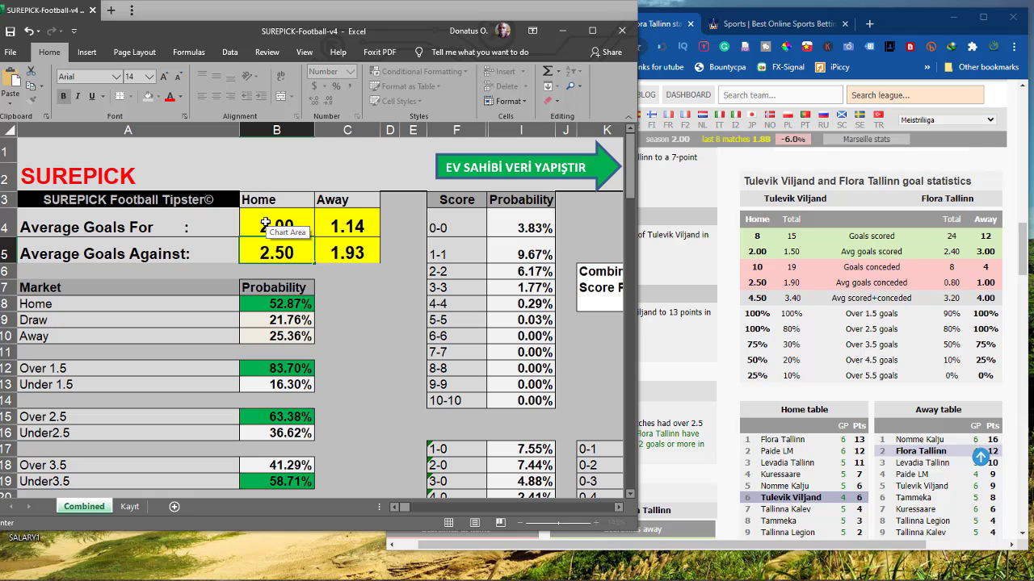
key(Tab)
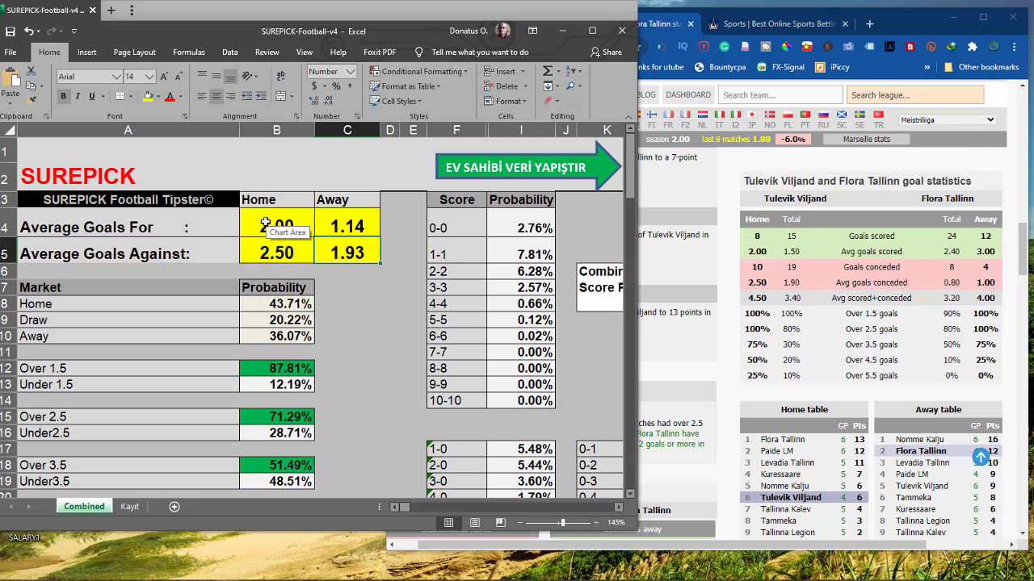
Set the Away team's Average Goals Against to 1.00 and its Average Goals For to 3.00.
text(1)
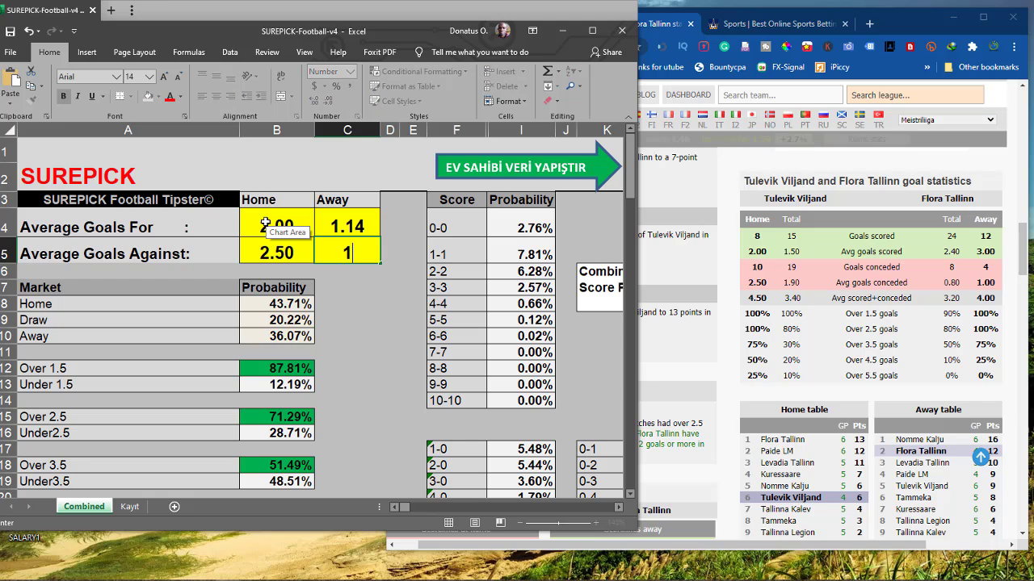
key(Up)
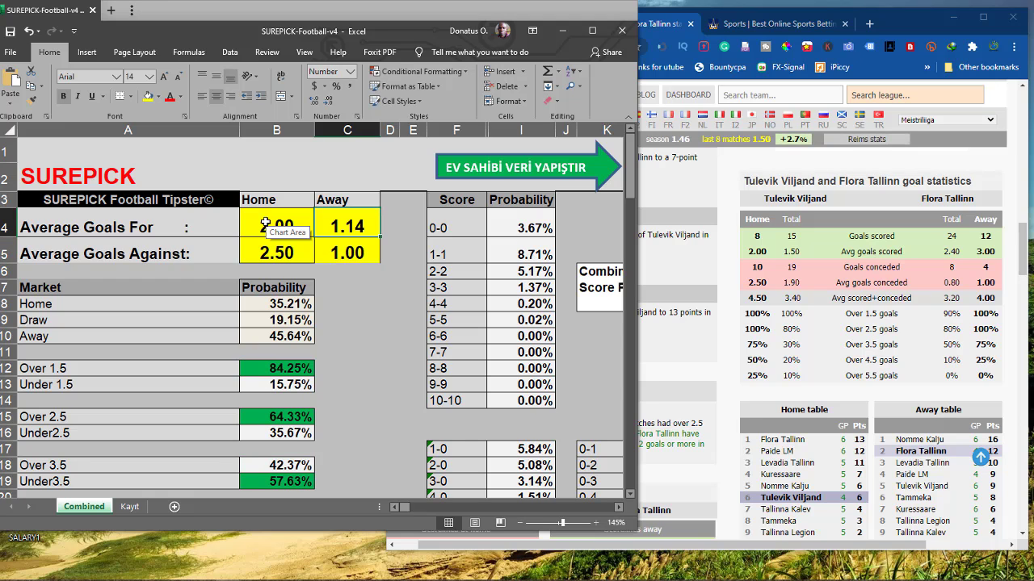
text(3)
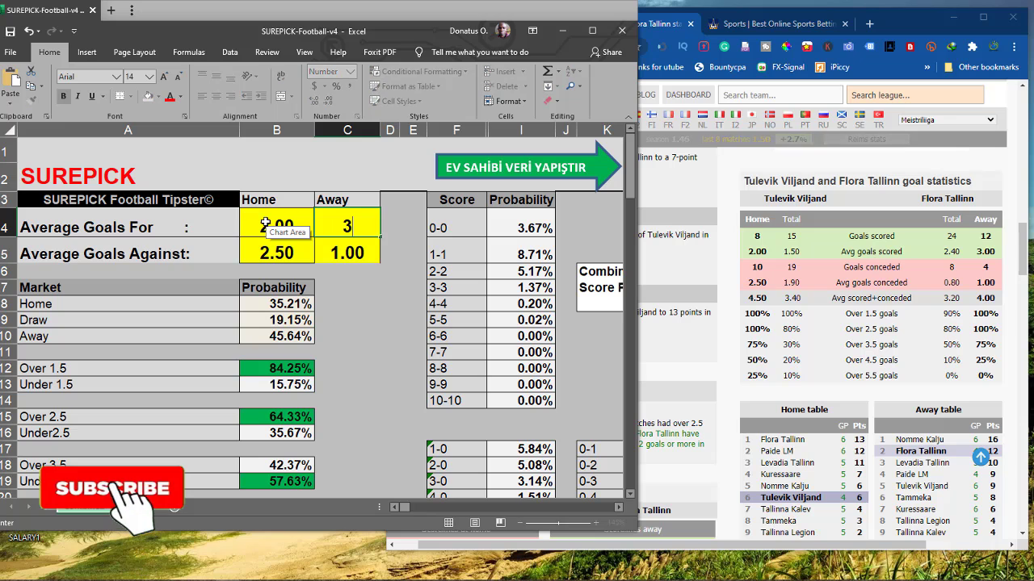
key(Return)
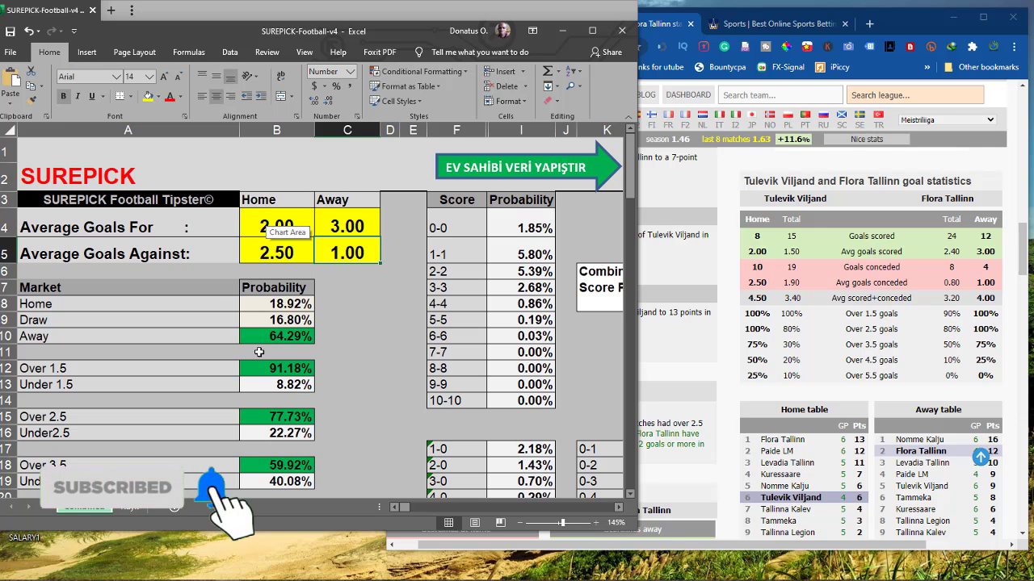
On BetKing, open the Premium League Estonia odds and add the 1X2 away win (2) for Viljandi JK Tulevik - Flora Tallinn to the betslip.
scroll(348, 340, down, 1)
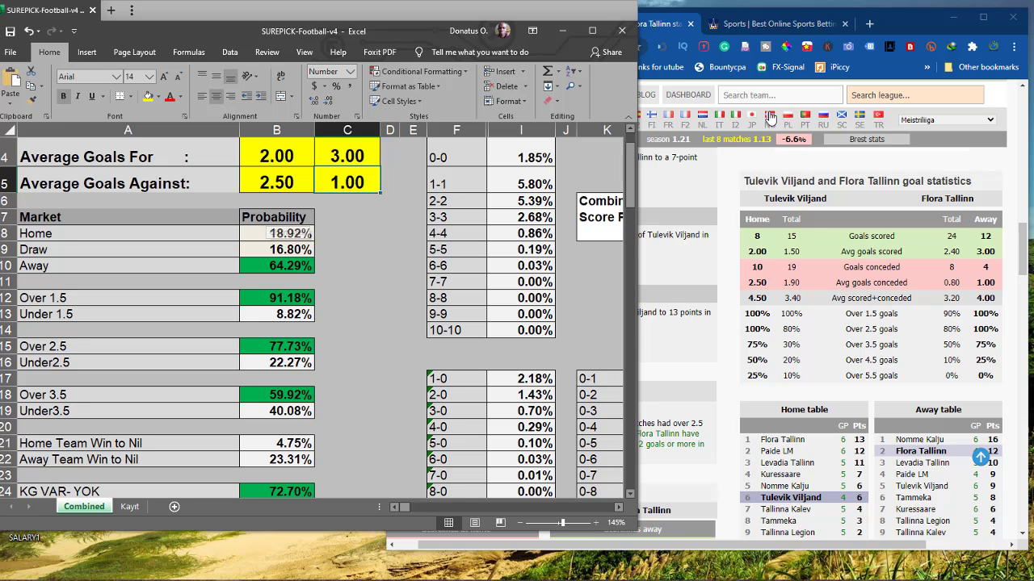
click(762, 31)
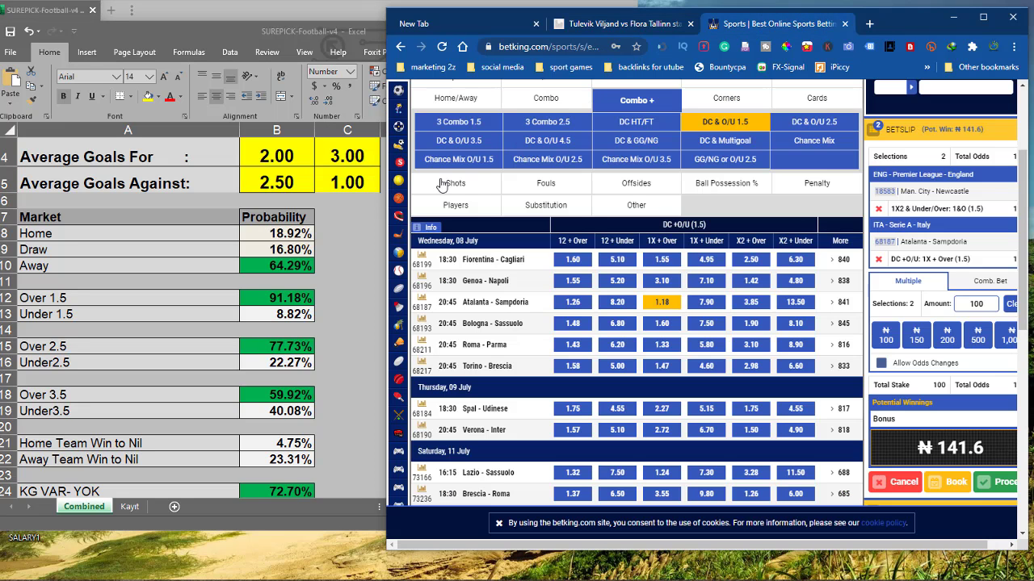
click(983, 22)
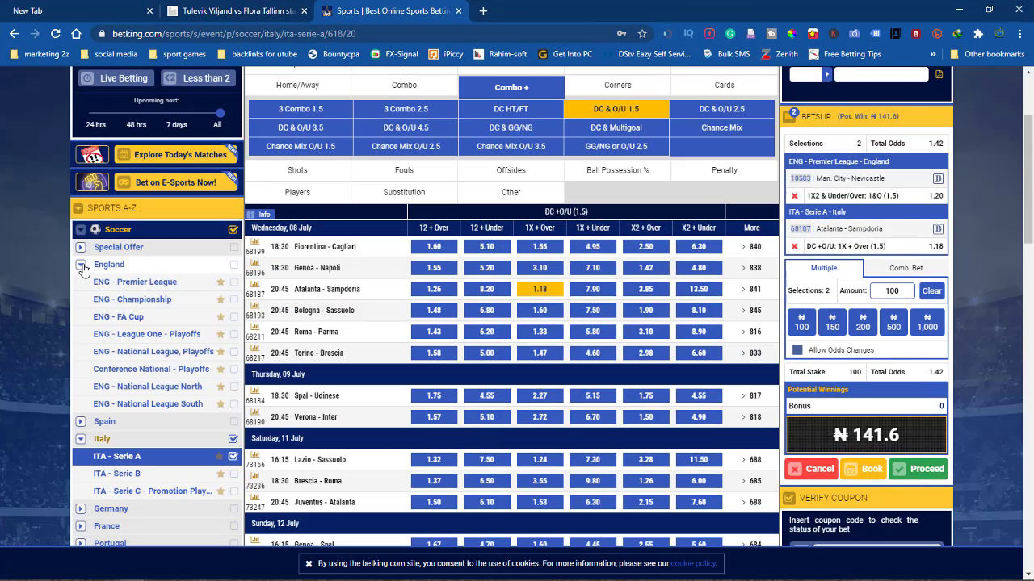
scroll(226, 404, down, 1)
key(alt+Left)
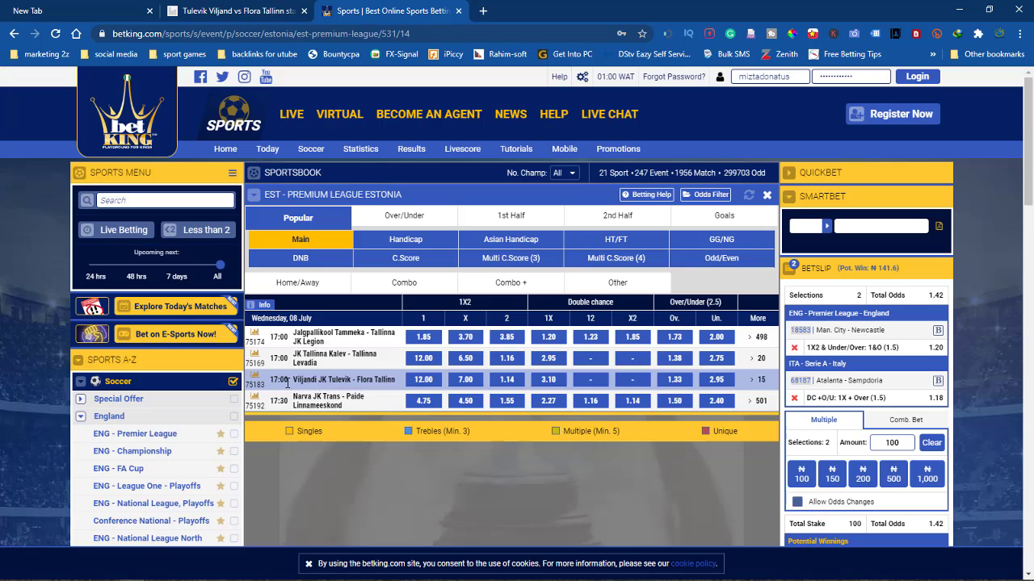
click(507, 380)
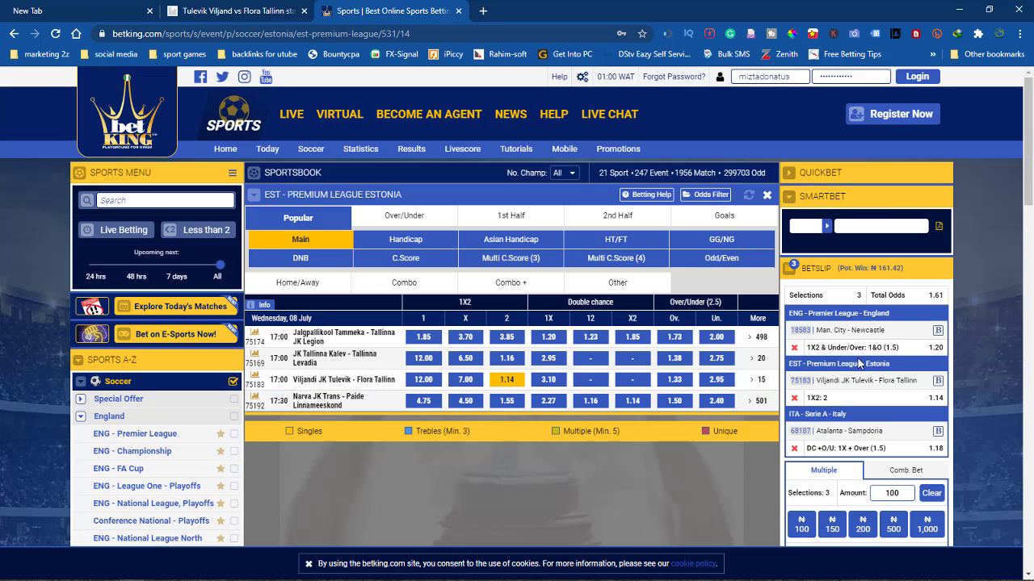
scroll(858, 363, down, 2)
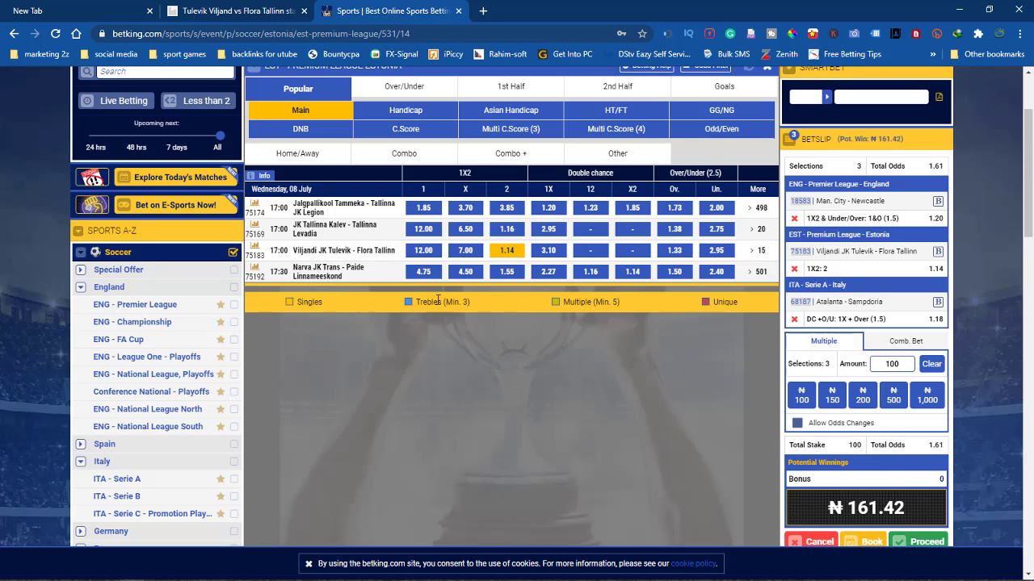
scroll(436, 300, up, 2)
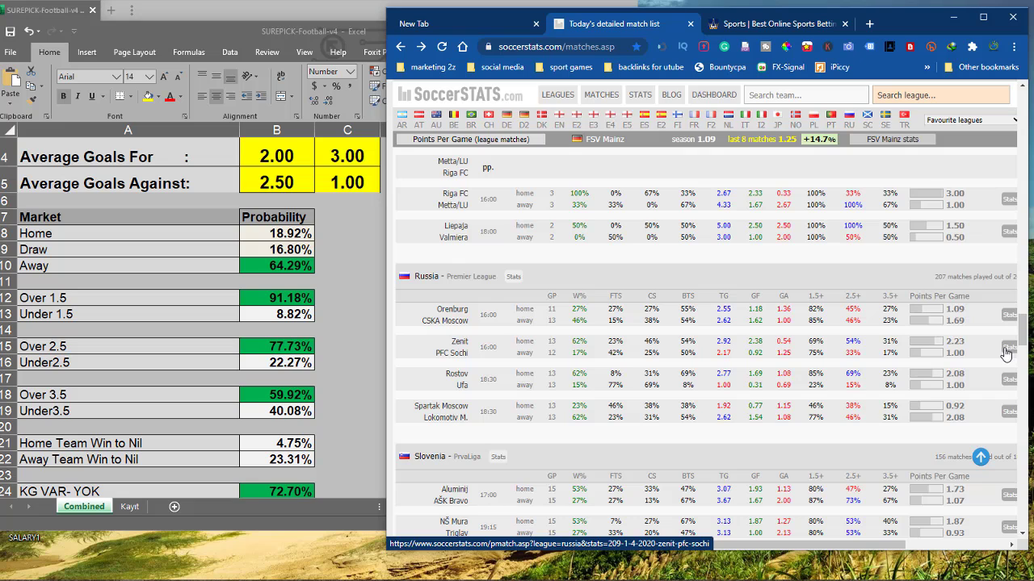
In the SoccerSTATS match list, open the Russia Premier League Zenit vs PFC Sochi statistics and locate the goal statistics table.
click(1005, 349)
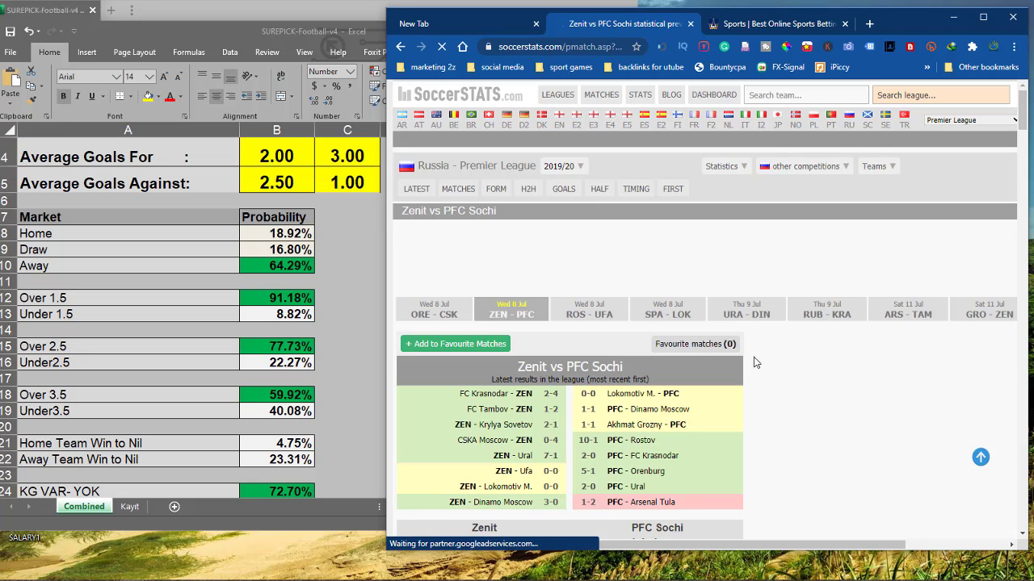
scroll(771, 361, down, 4)
scroll(771, 361, down, 10)
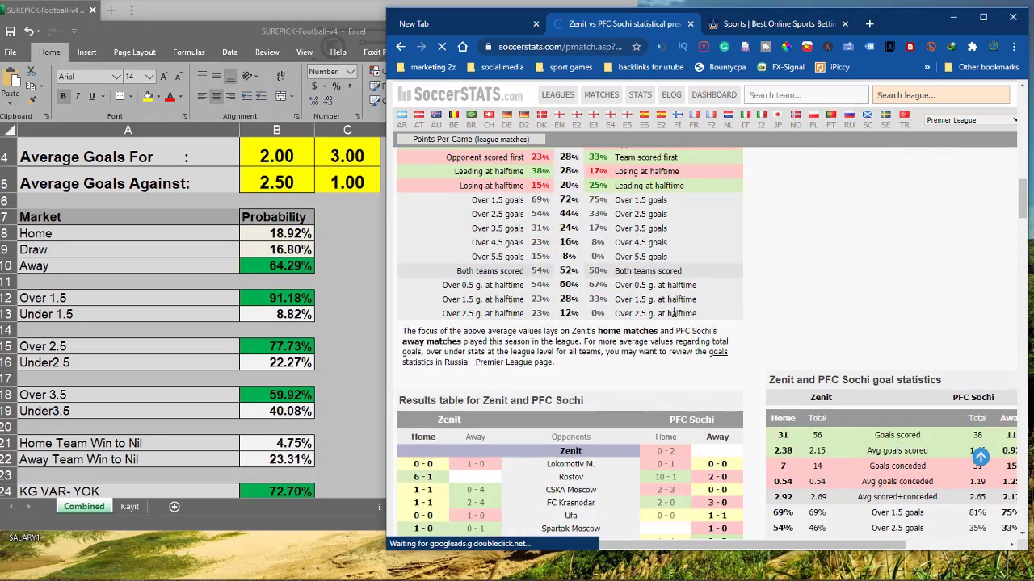
scroll(672, 313, down, 1)
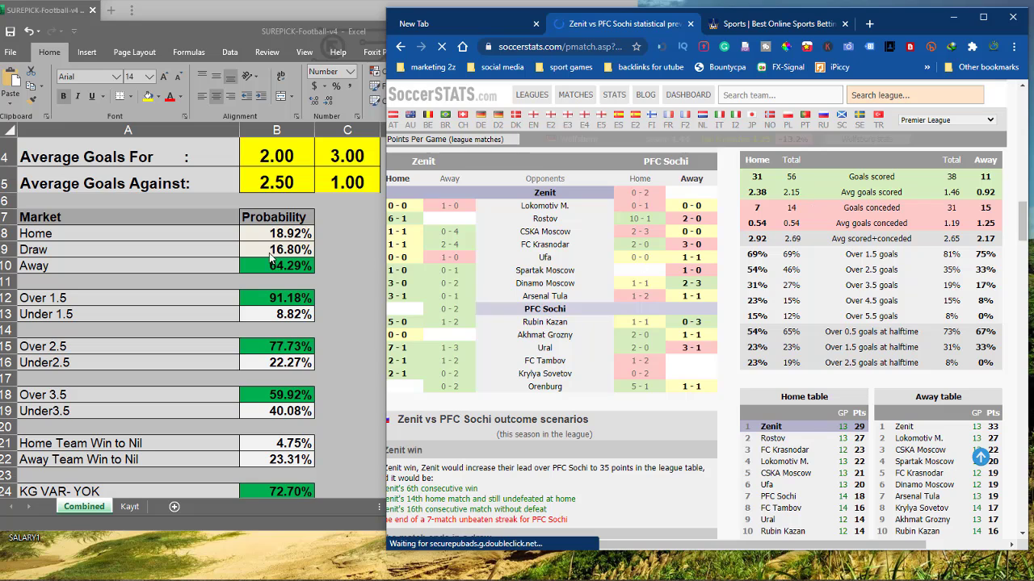
In the SUREPICK workbook, set the Home team's Average Goals For to 2.38 and Average Goals Against to 0.54.
click(330, 169)
click(275, 155)
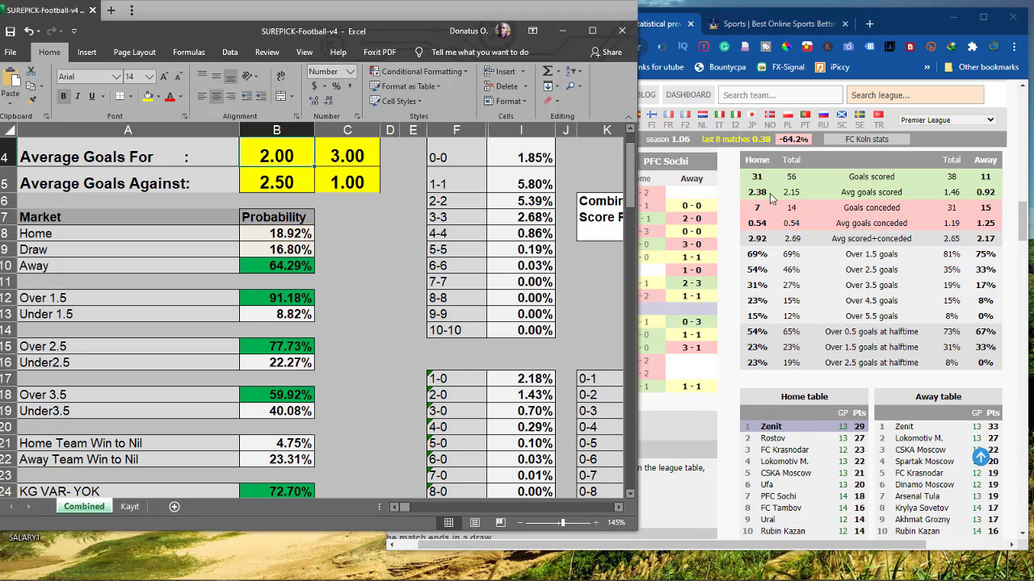
text(2.3)
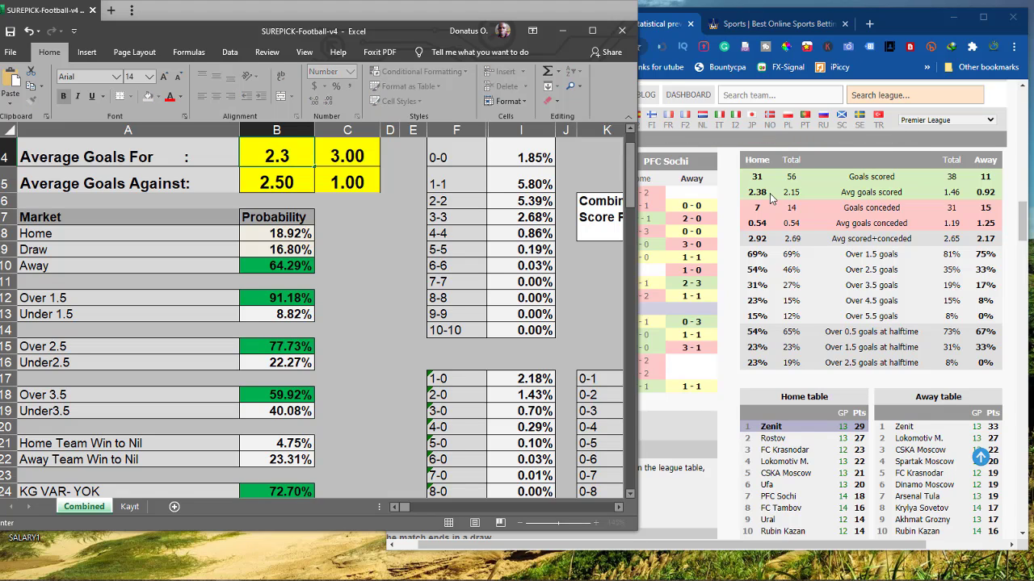
text(8)
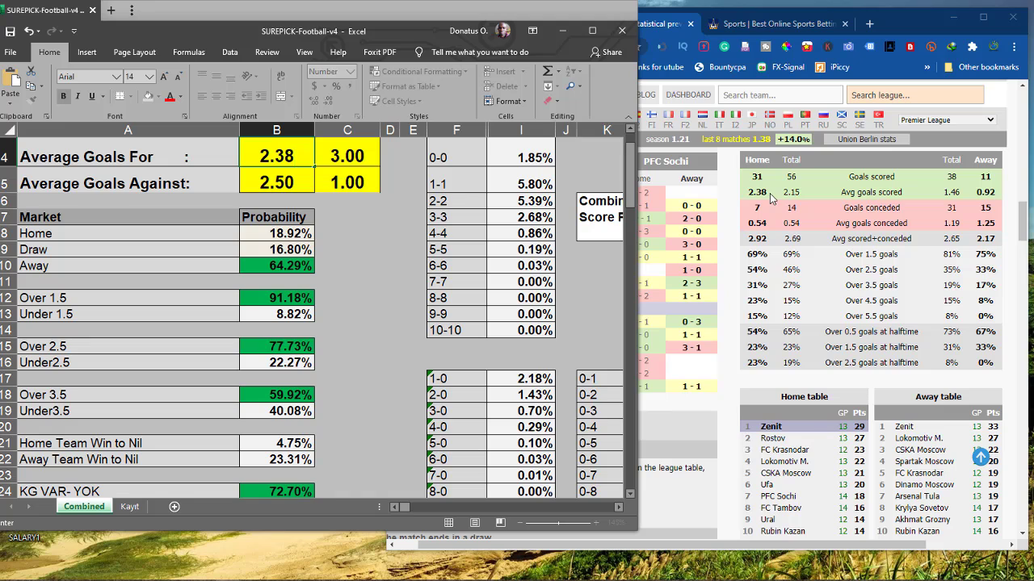
key(Return)
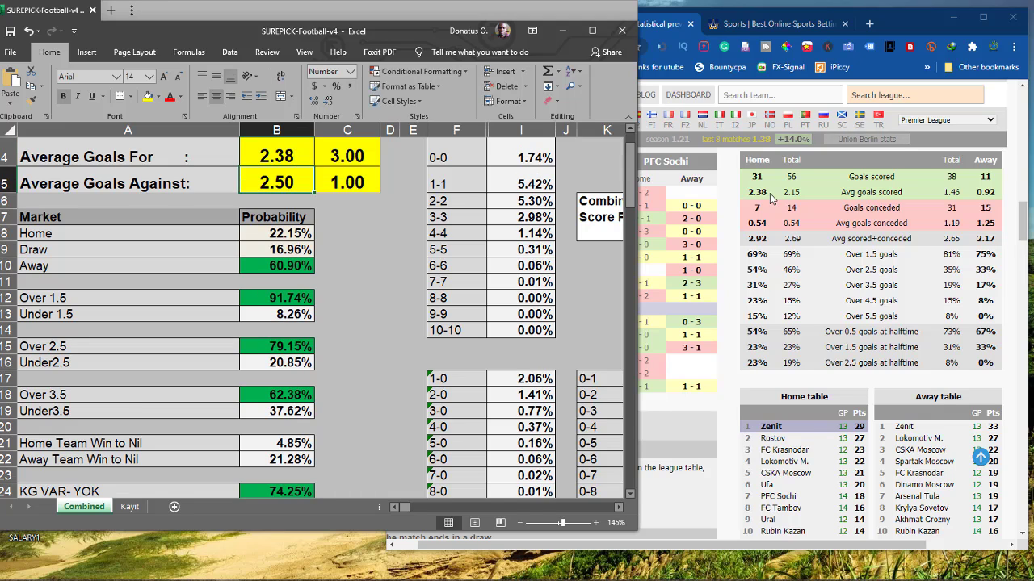
text(0.)
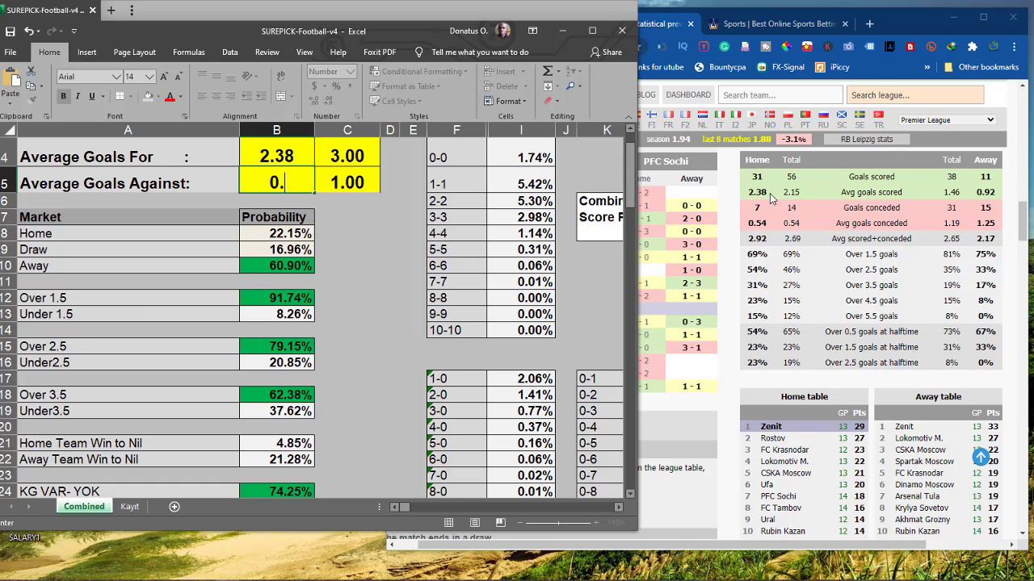
text(54)
key(Tab)
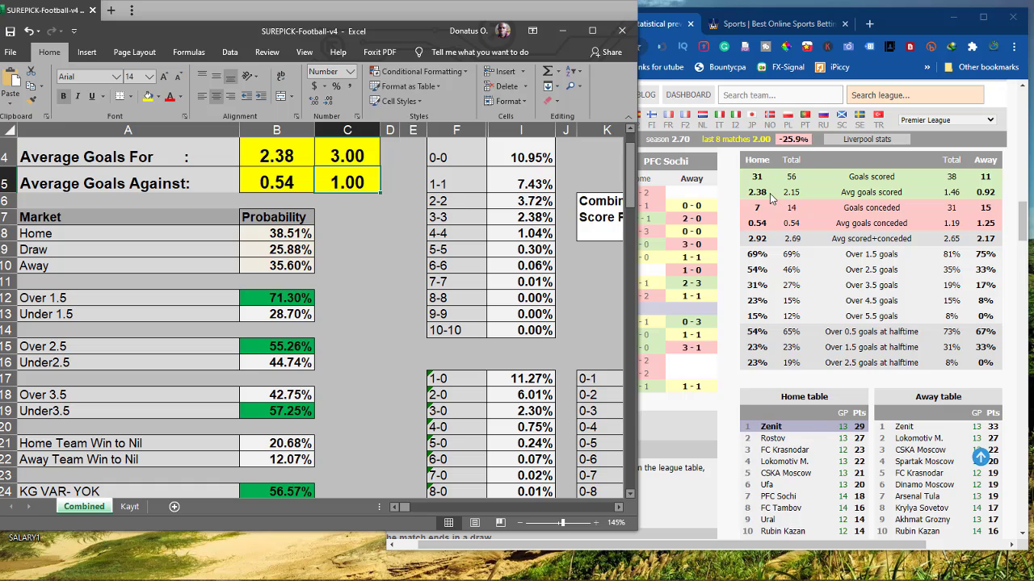
Set the Away team's Average Goals Against to 1.25 and Average Goals For to 0.92, and review the market probabilities.
text(1.2)
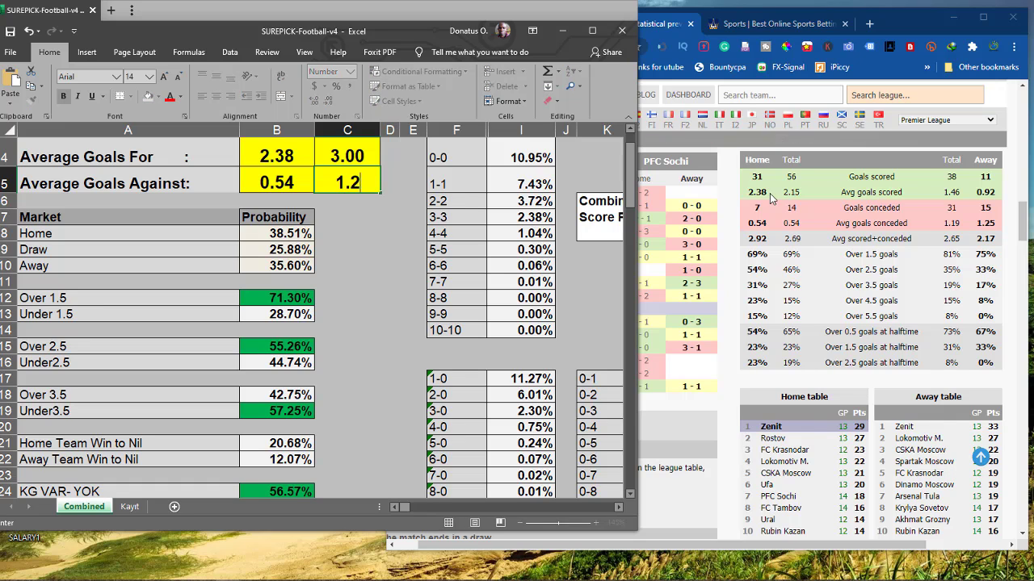
text(5)
key(Up)
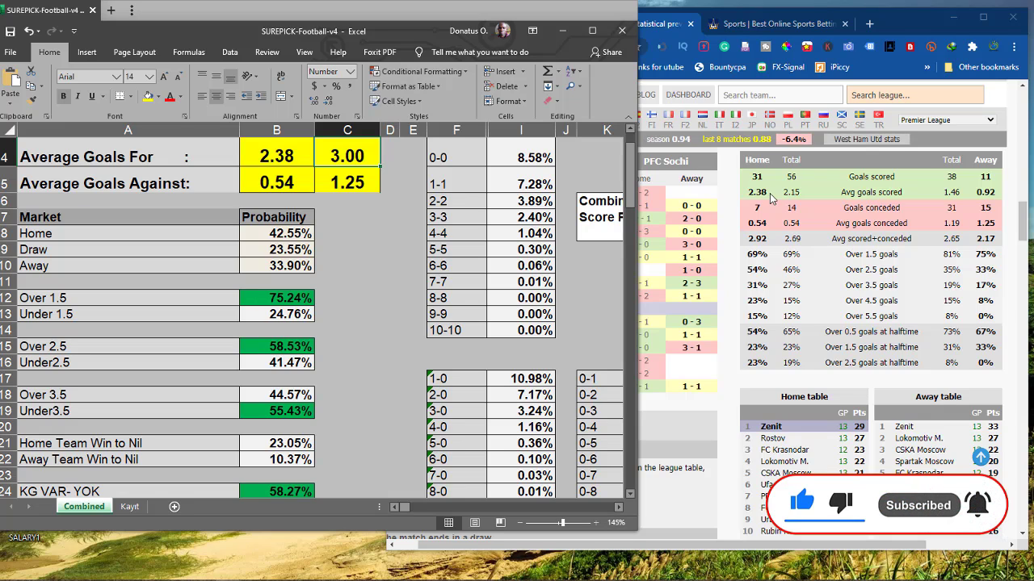
text(0.9)
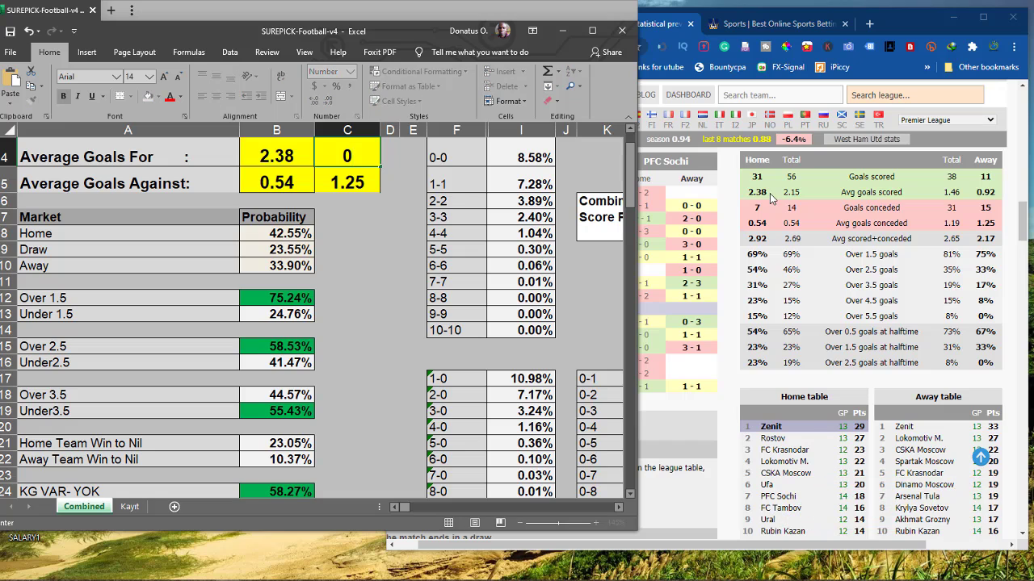
text(2)
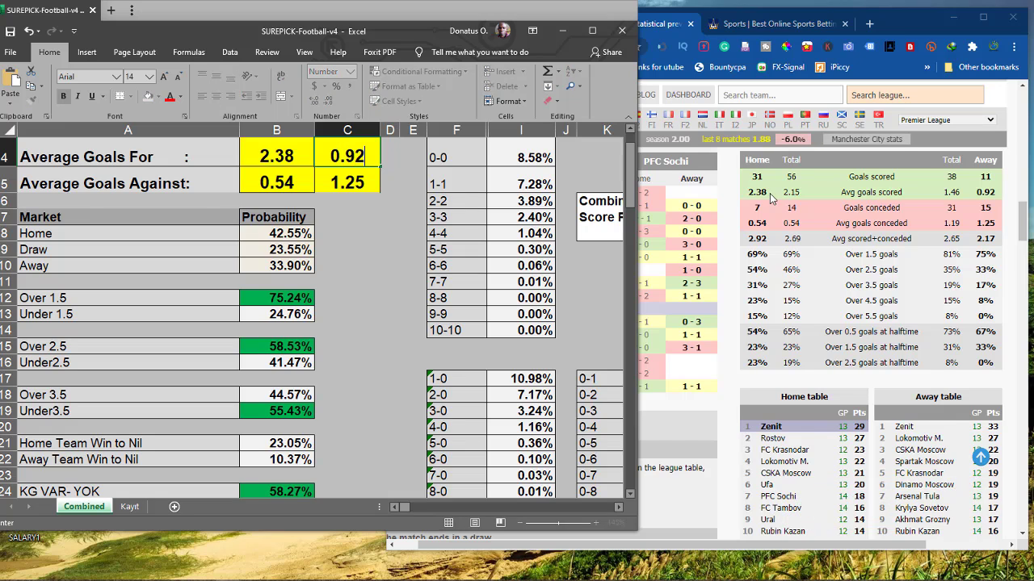
key(Return)
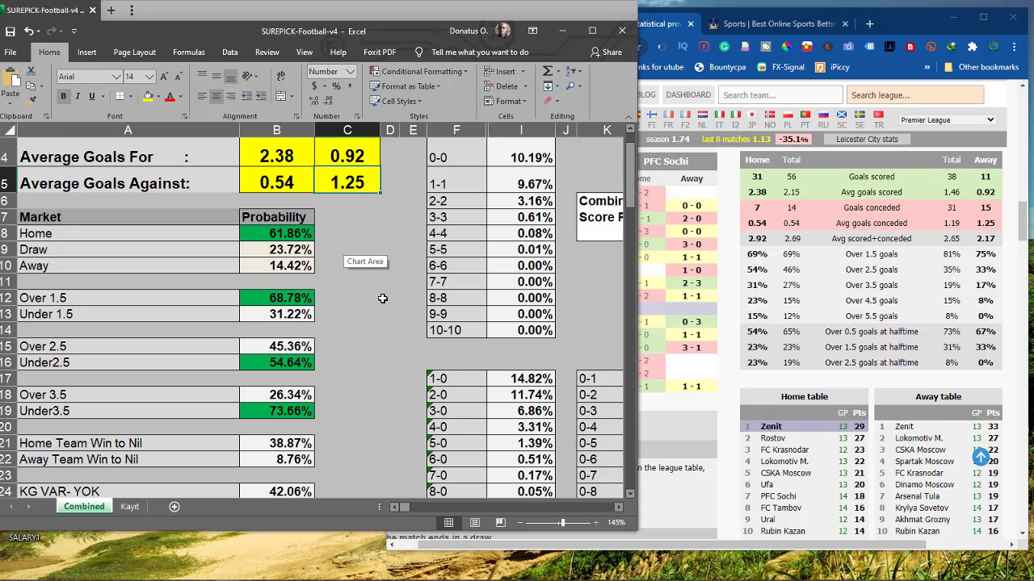
scroll(382, 299, down, 5)
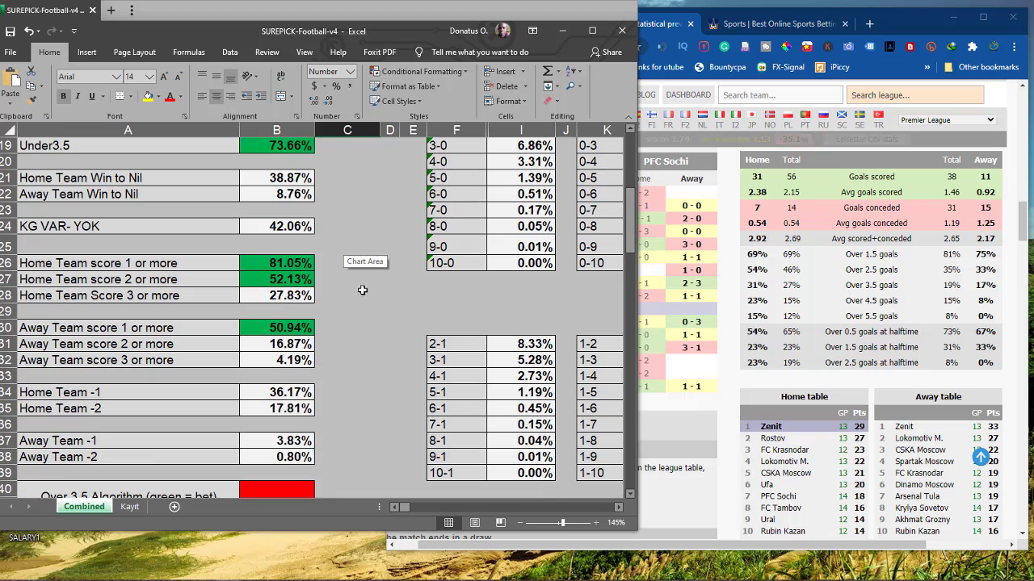
scroll(363, 290, down, 1)
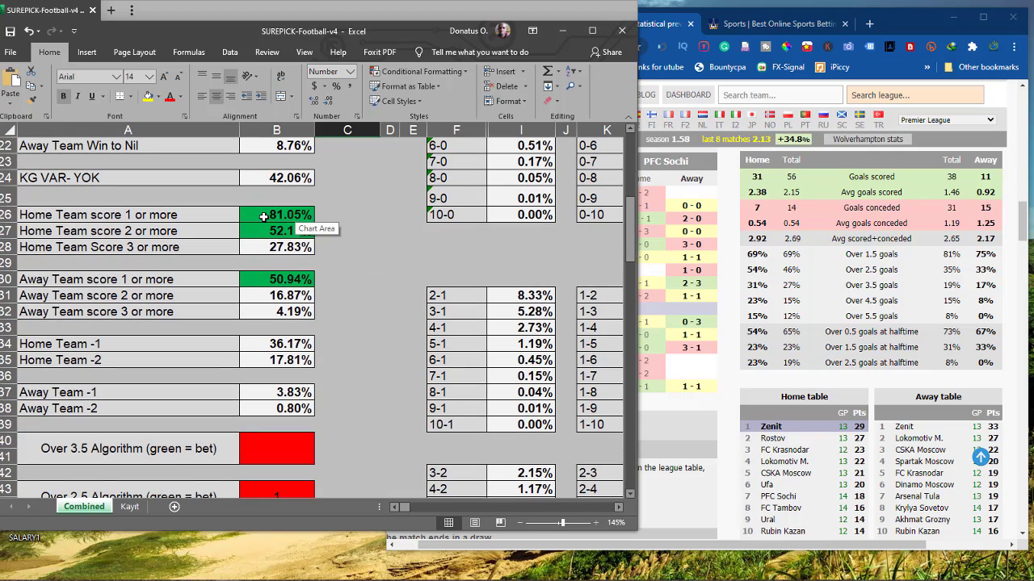
scroll(310, 212, down, 2)
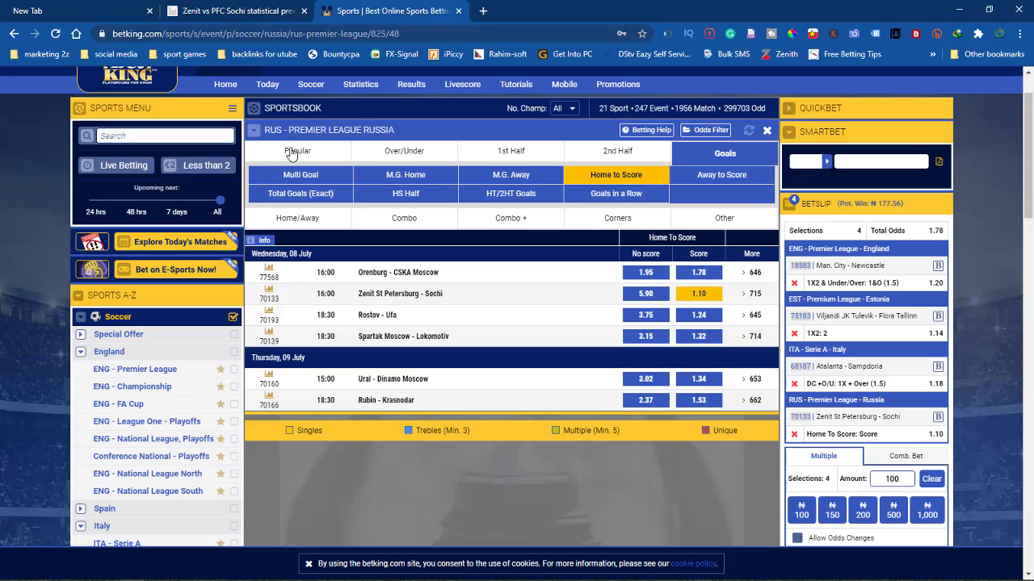
On BetKing, add Double chance 1X for Zenit St Petersburg - Sochi from the main odds and remove that match's Home To Score selection.
click(296, 156)
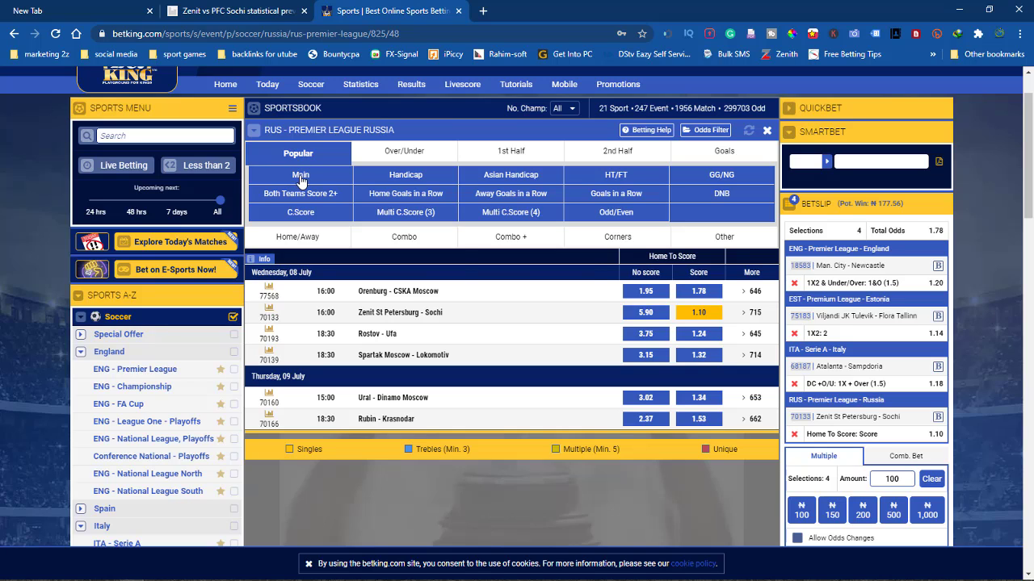
click(300, 176)
mouse_move(308, 314)
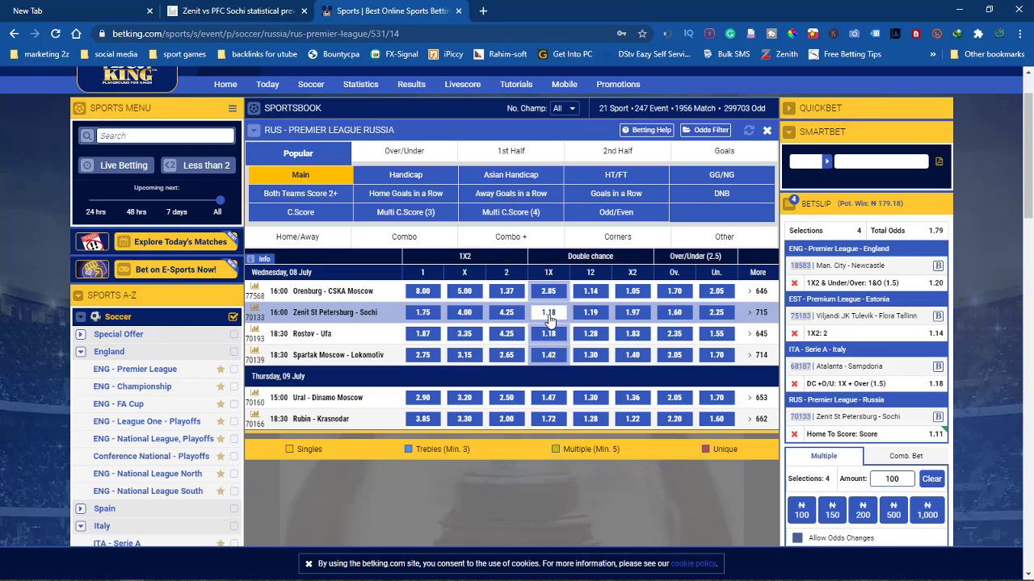
click(549, 314)
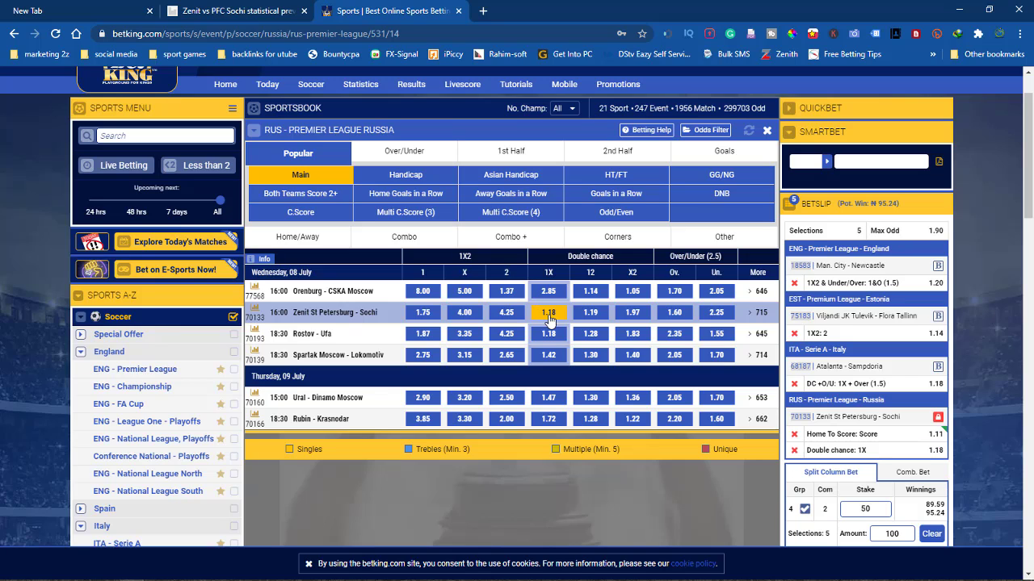
click(794, 434)
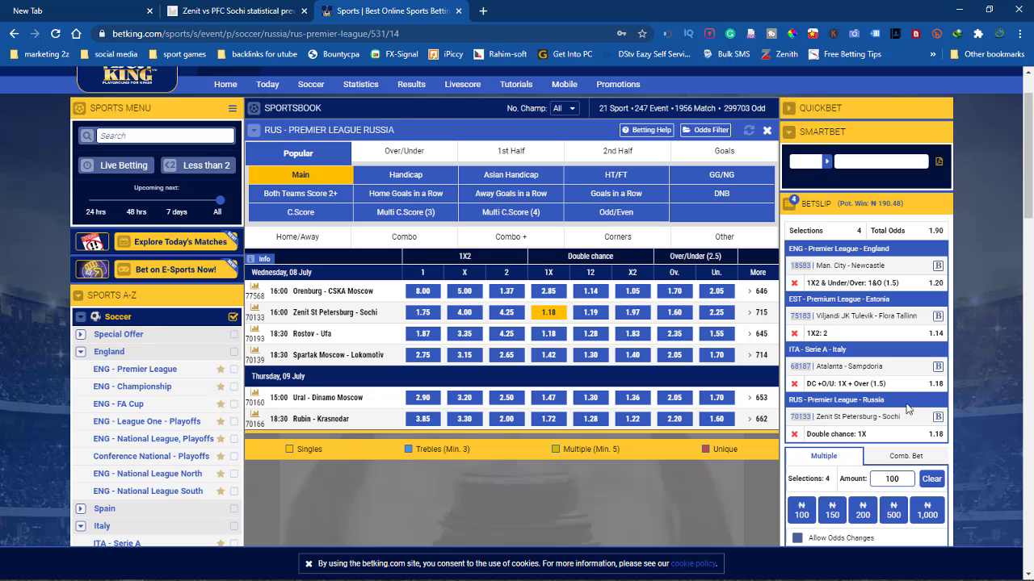
scroll(937, 383, down, 2)
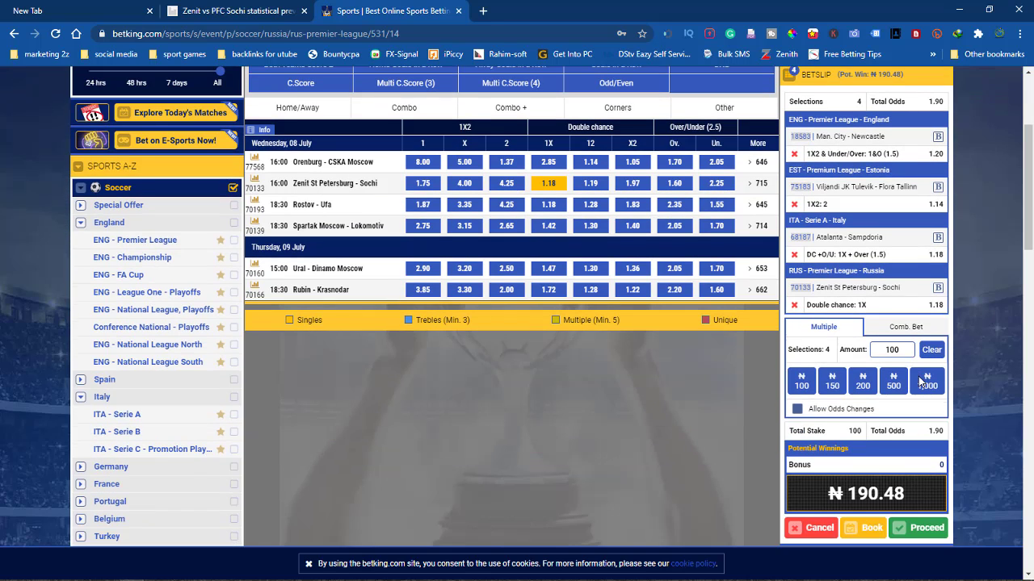
Restore the smaller browser window, return to the SoccerSTATS match list and expand the Greece Super League matches.
click(989, 14)
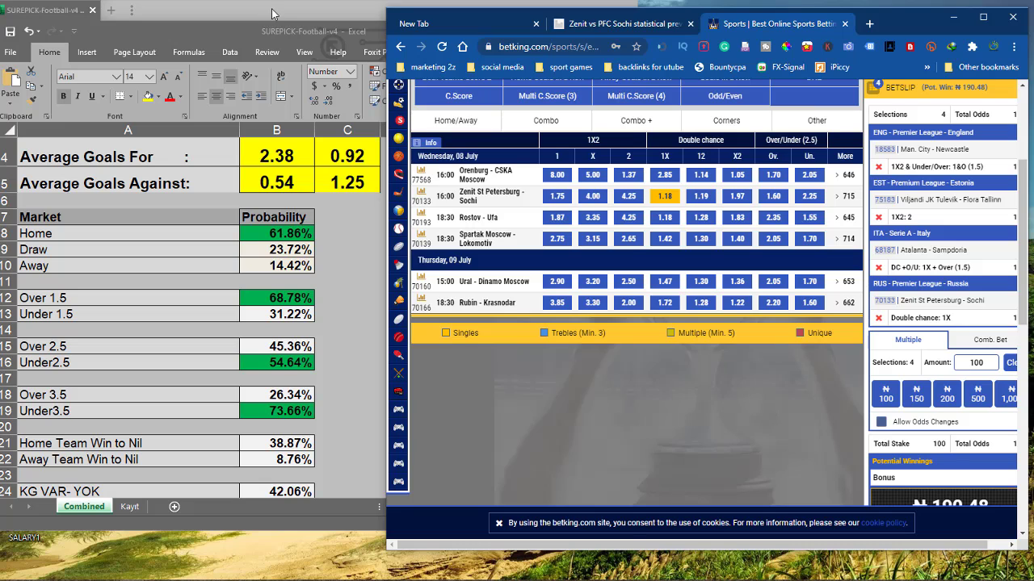
click(271, 8)
click(622, 23)
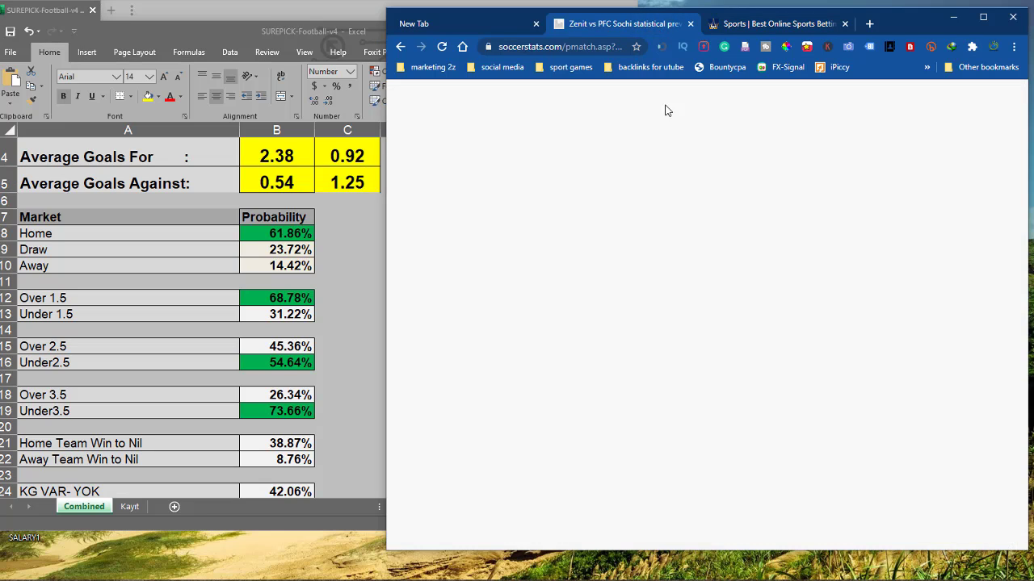
key(alt+Left)
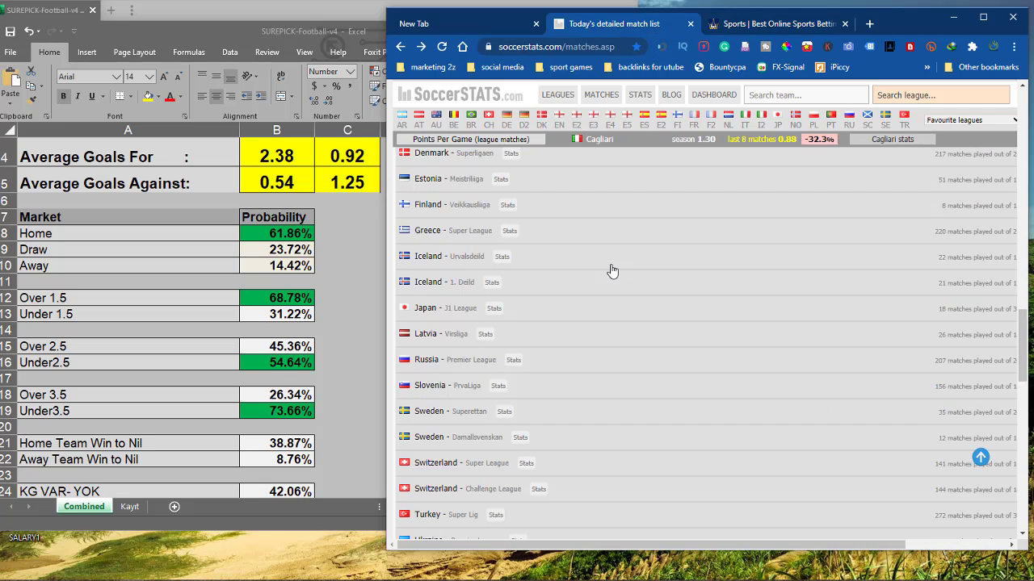
scroll(611, 270, up, 1)
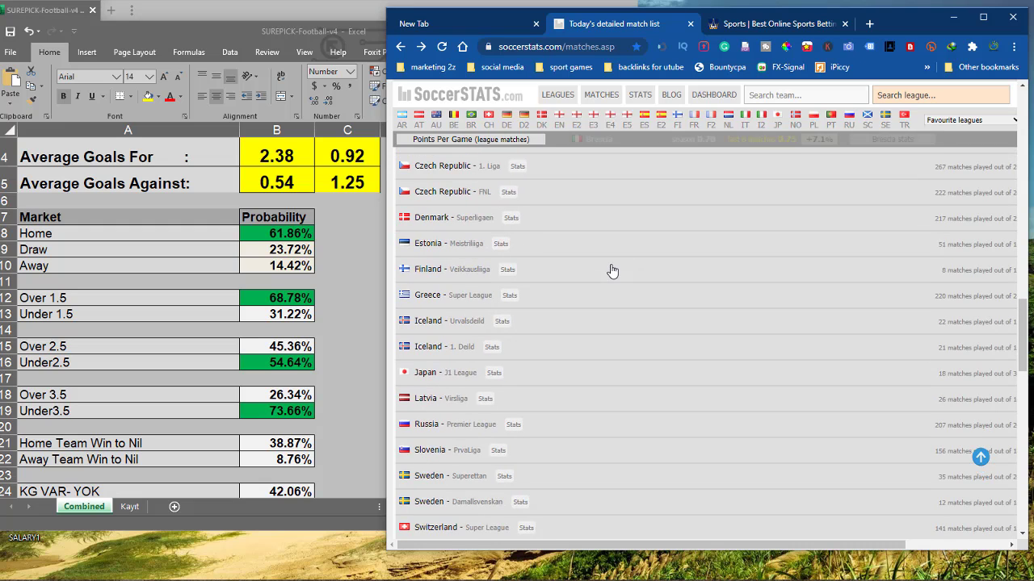
click(453, 299)
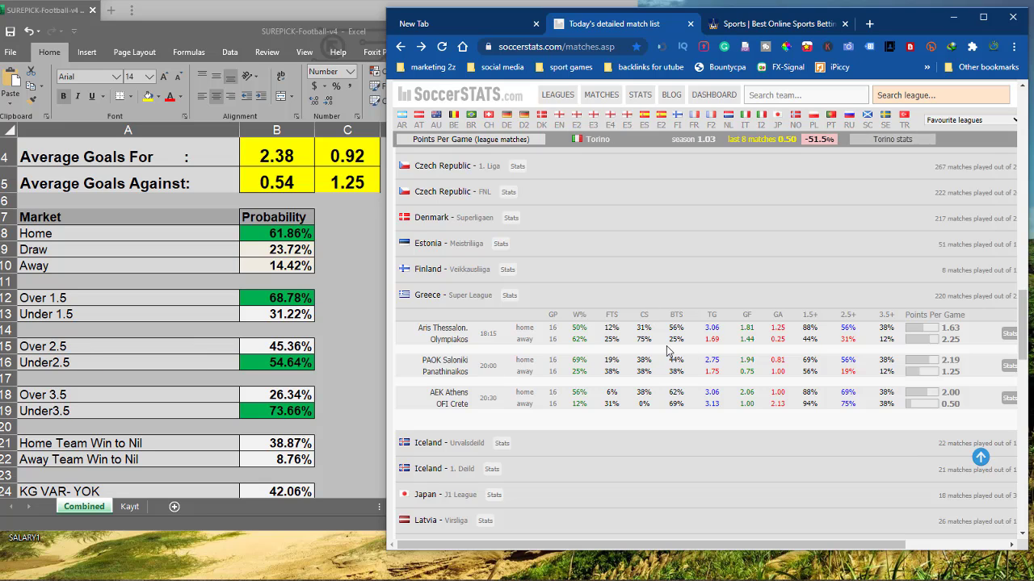
Open the Aris Thessalon. vs Olympiakos statistics and bring the full goal statistics table into view.
click(1006, 340)
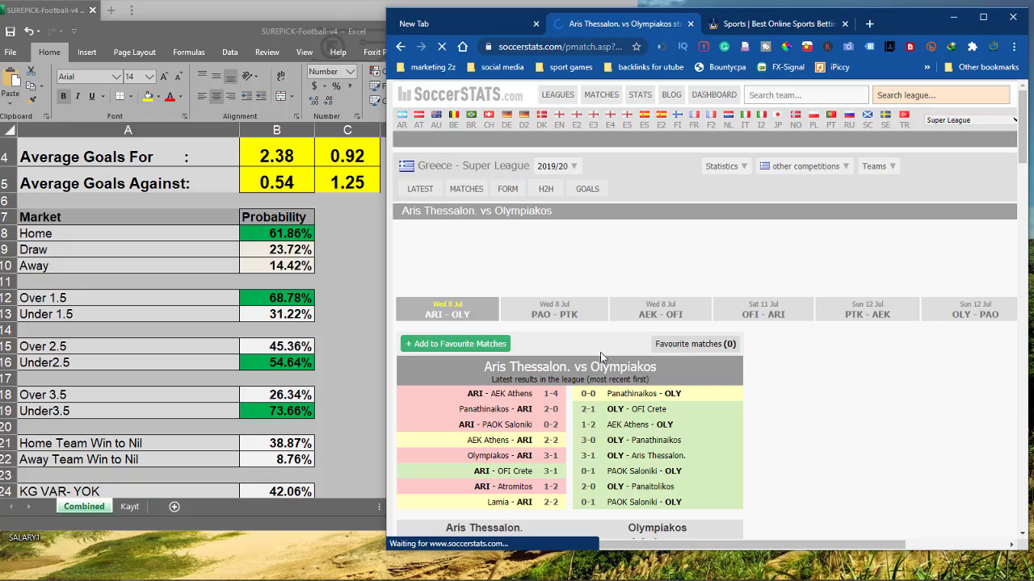
scroll(662, 331, down, 10)
scroll(645, 299, down, 8)
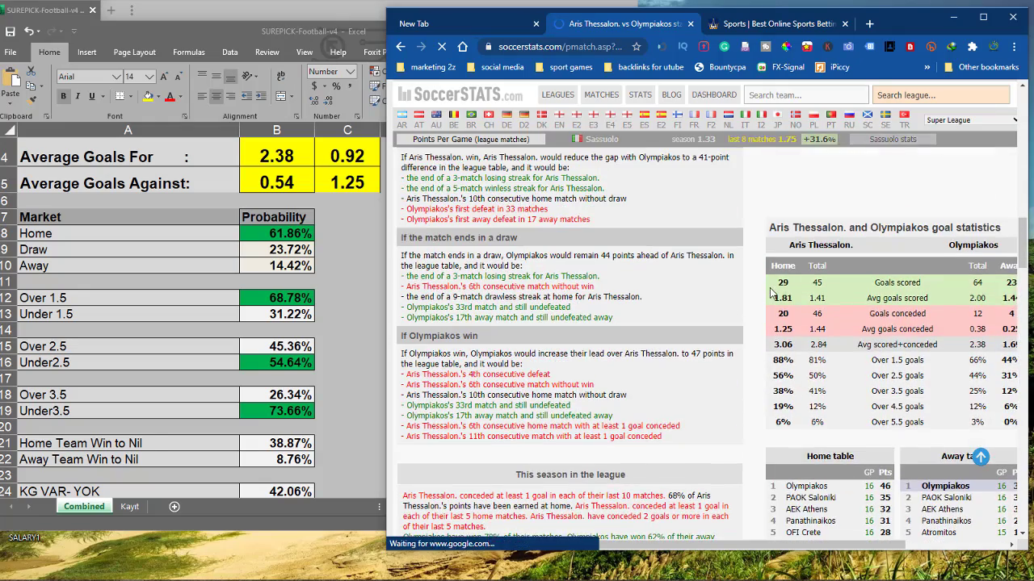
click(1012, 545)
scroll(802, 266, down, 1)
scroll(802, 266, down, 1)
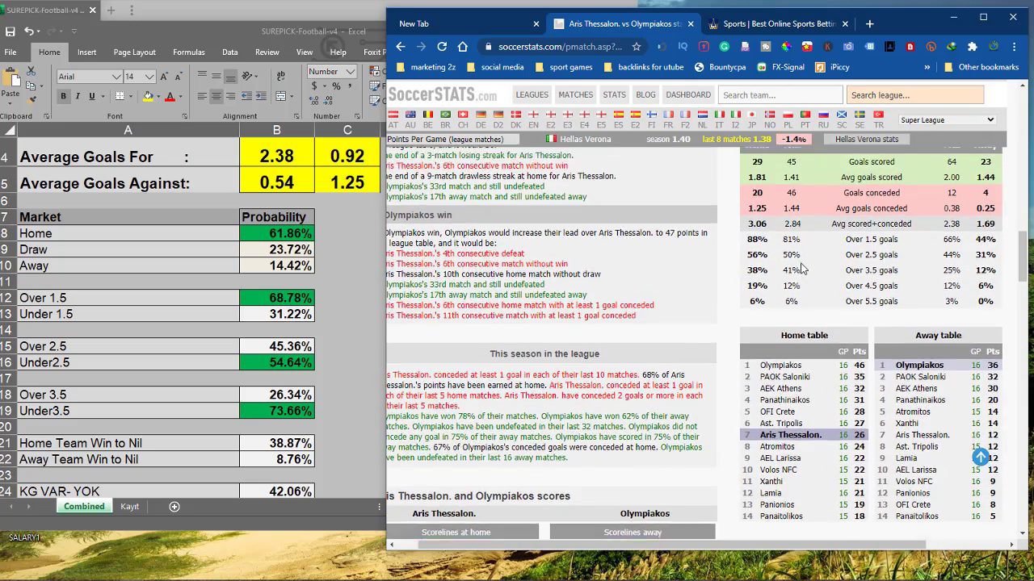
scroll(802, 266, up, 2)
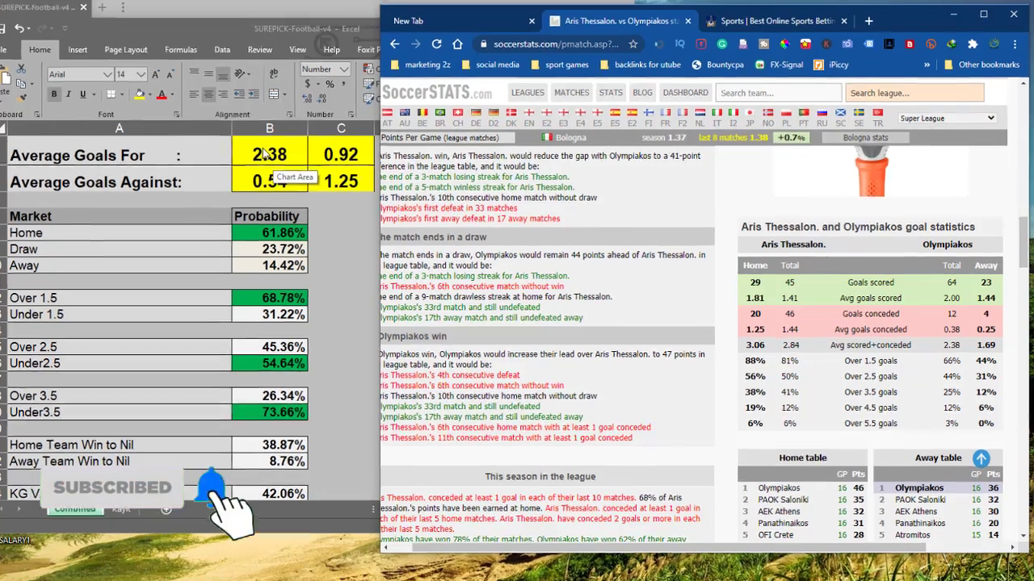
In the SUREPICK workbook, set the Home team's Average Goals For to 1.81 and Average Goals Against to 1.25.
click(269, 152)
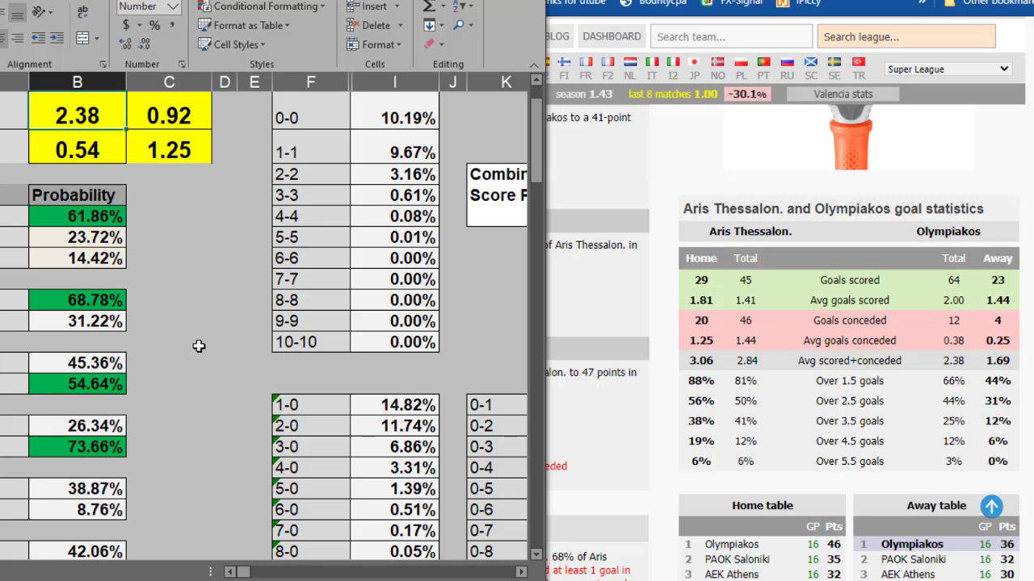
text(1.)
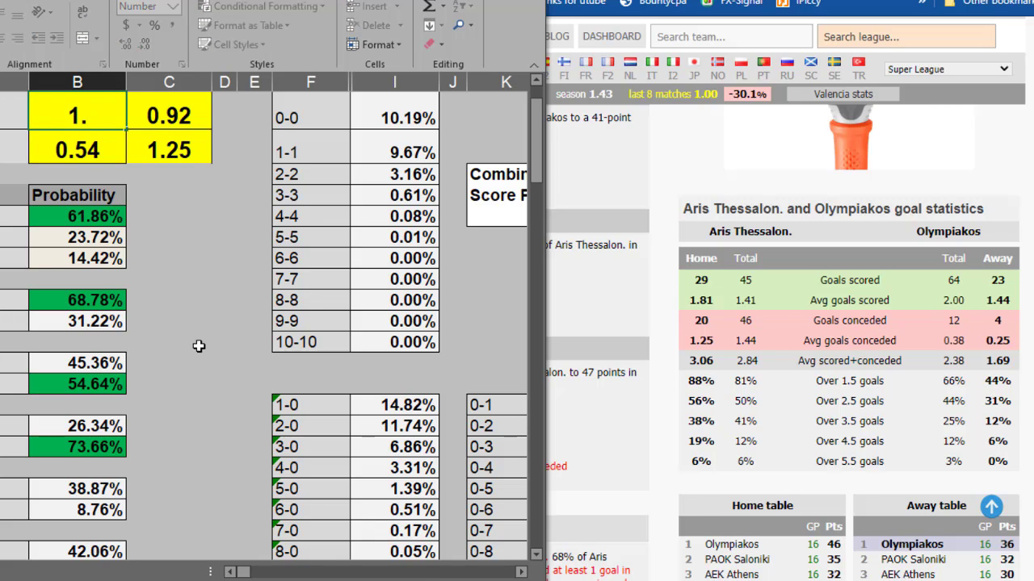
text(81)
key(Return)
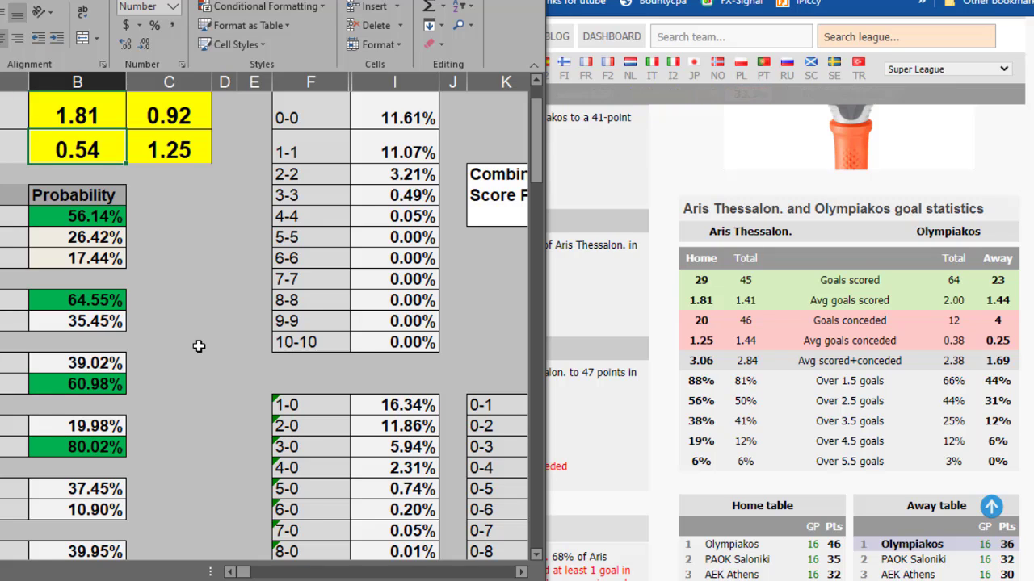
text(1)
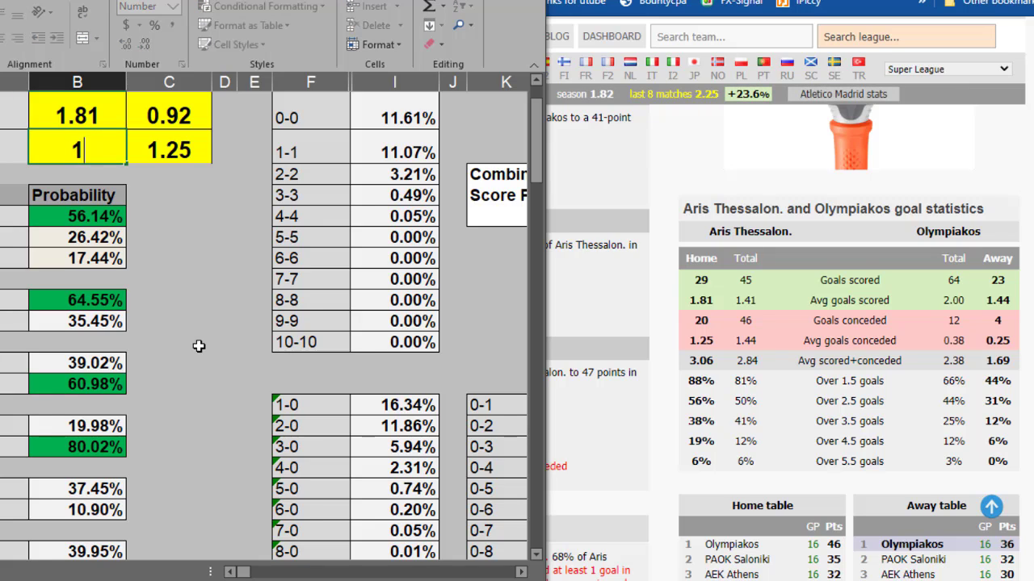
text(.25)
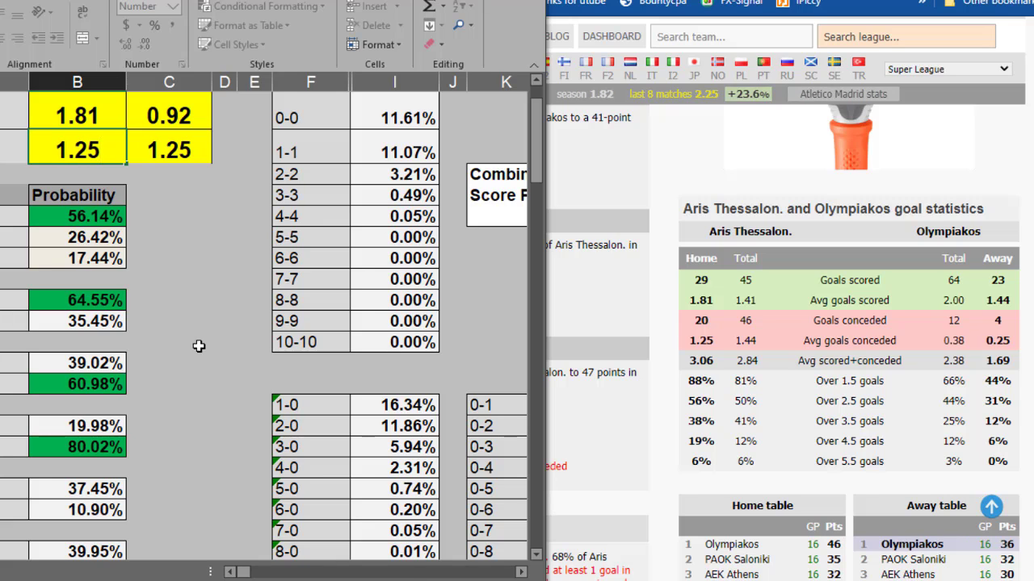
key(Tab)
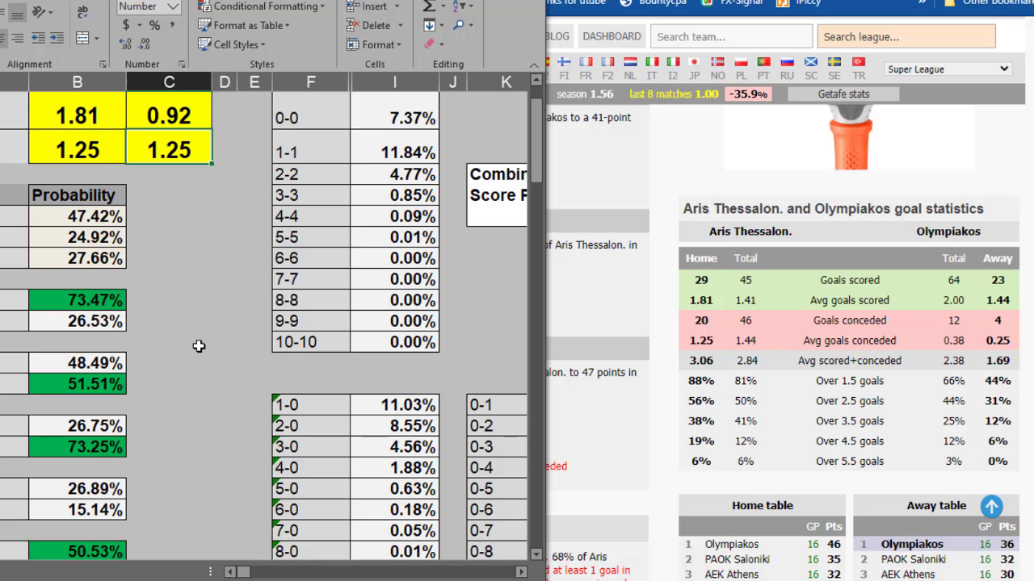
Set the Away team's Average Goals Against to 0.25 and Average Goals For to 1.44, and review the scoring probabilities.
text(0.)
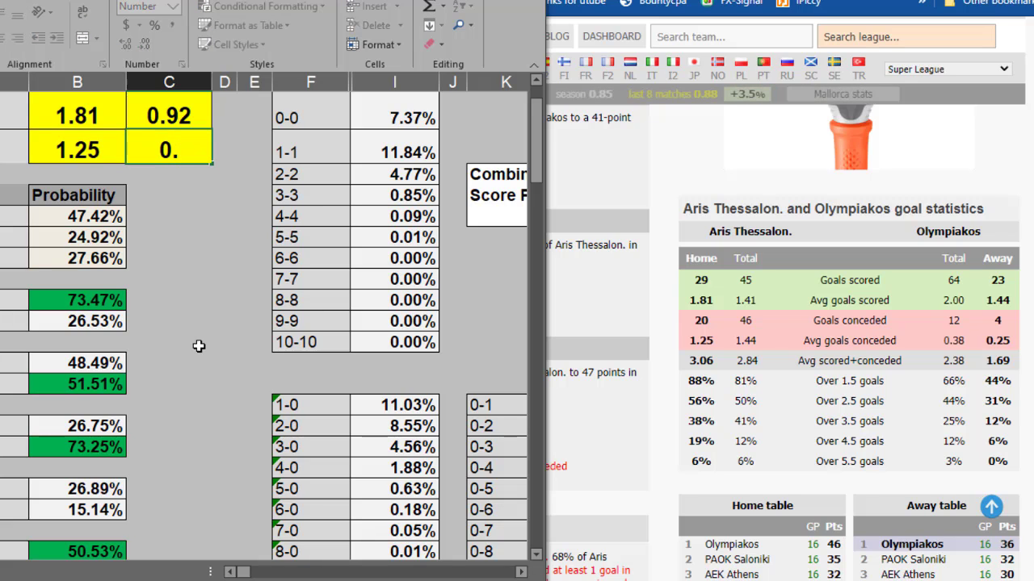
text(25)
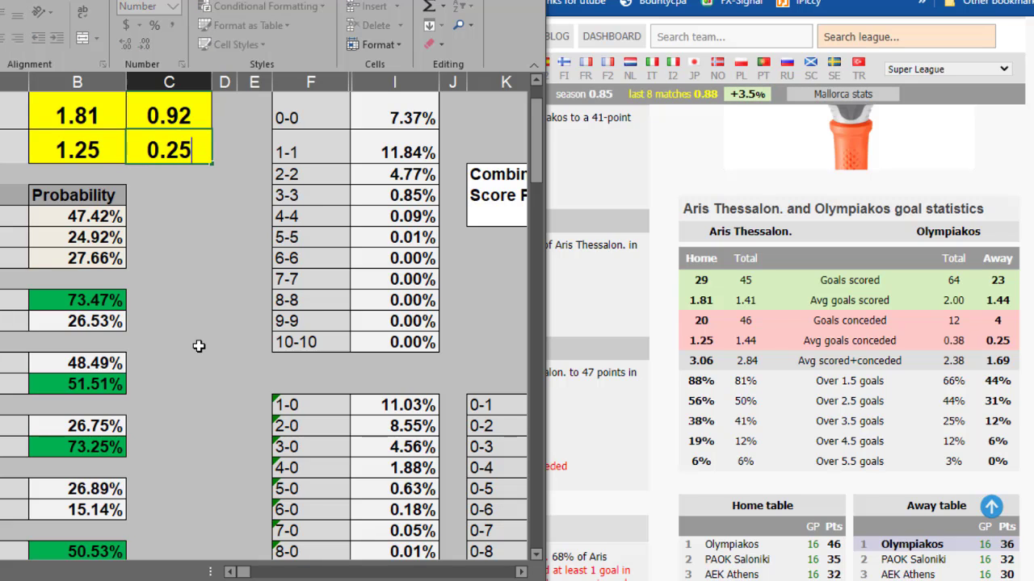
key(Up)
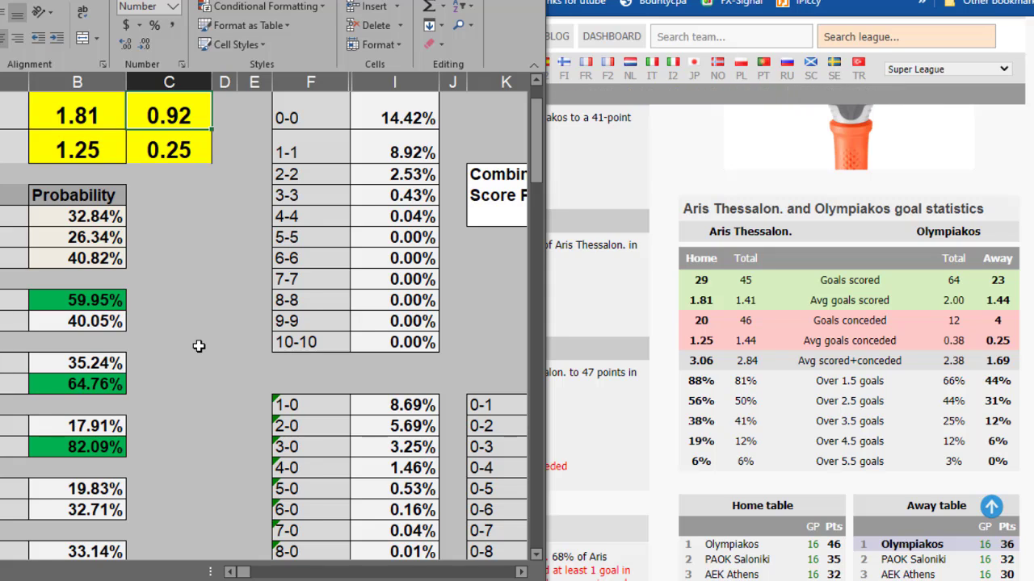
text(1)
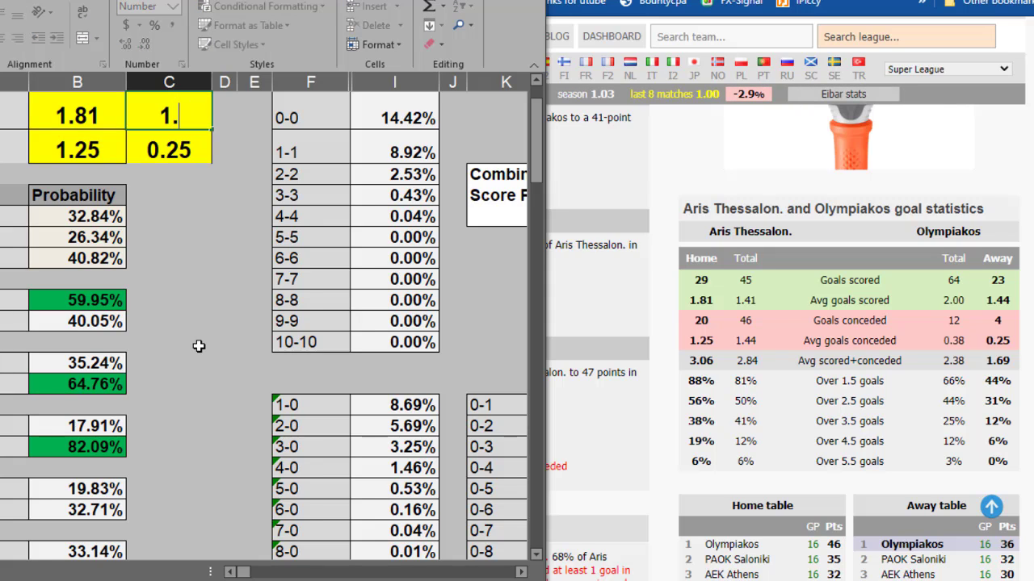
text(.44)
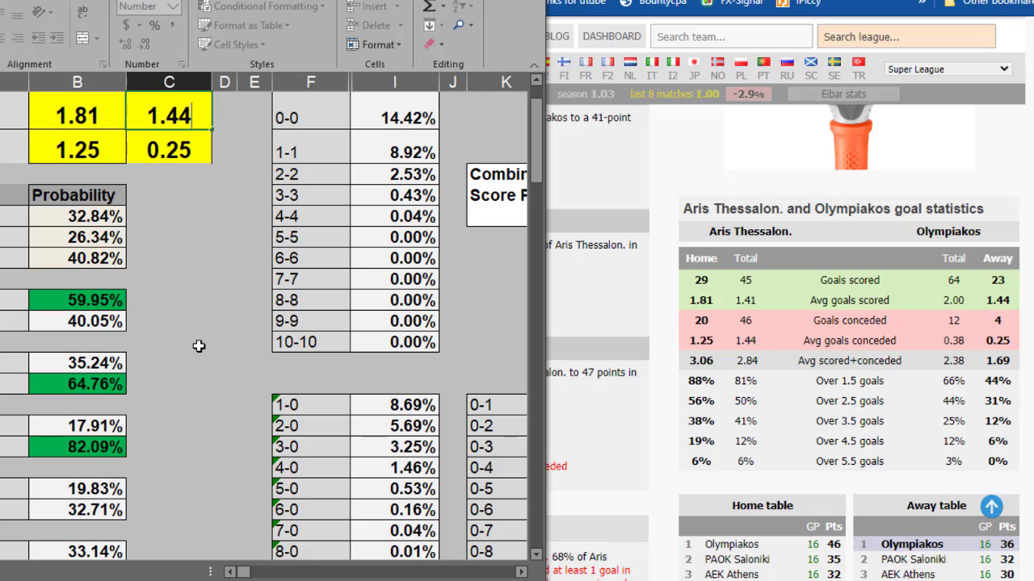
key(Return)
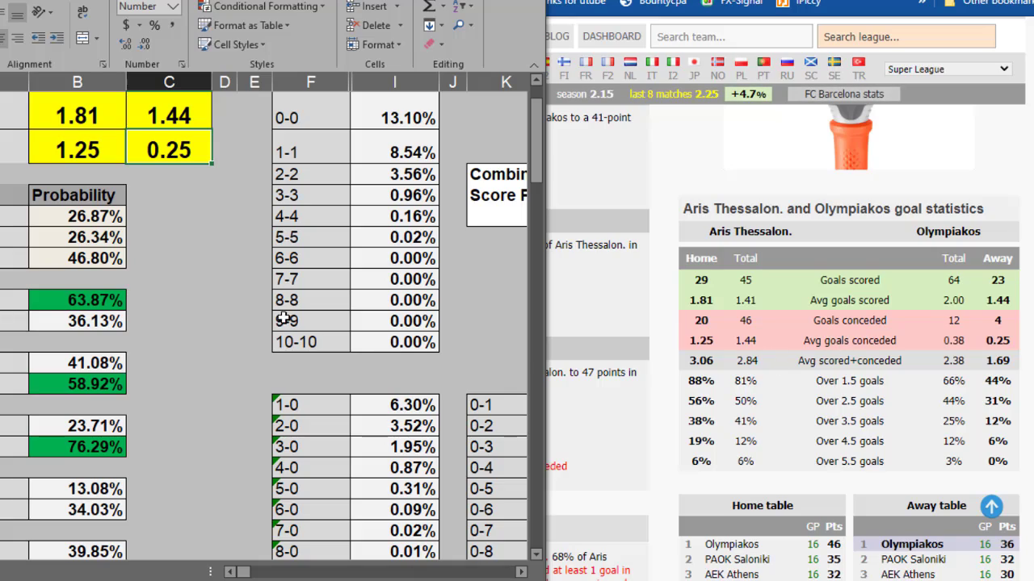
scroll(284, 319, down, 5)
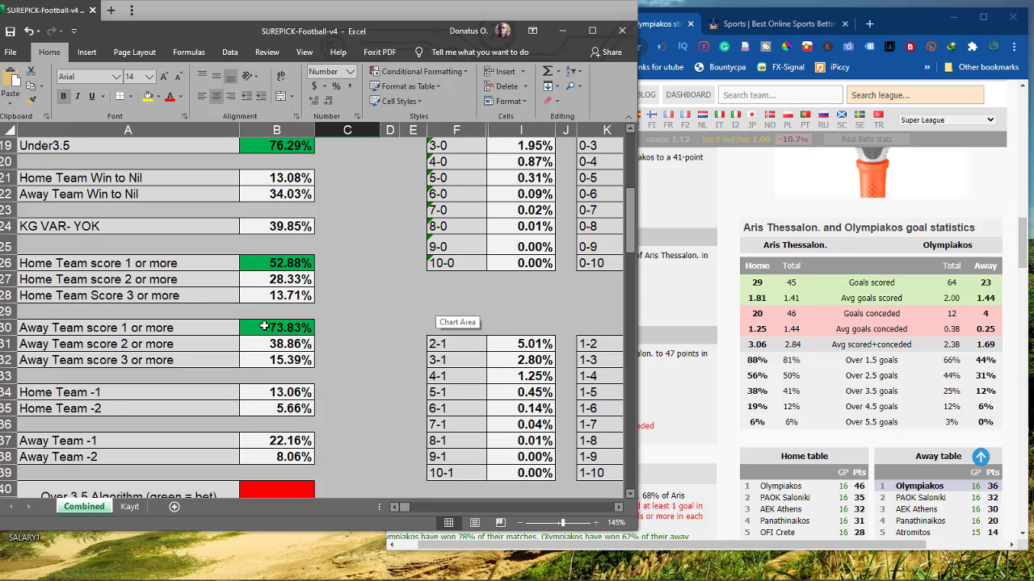
Review the workbook's team scoring and handicap probabilities, and switch to the BetKing page in a maximized browser window.
scroll(267, 323, down, 2)
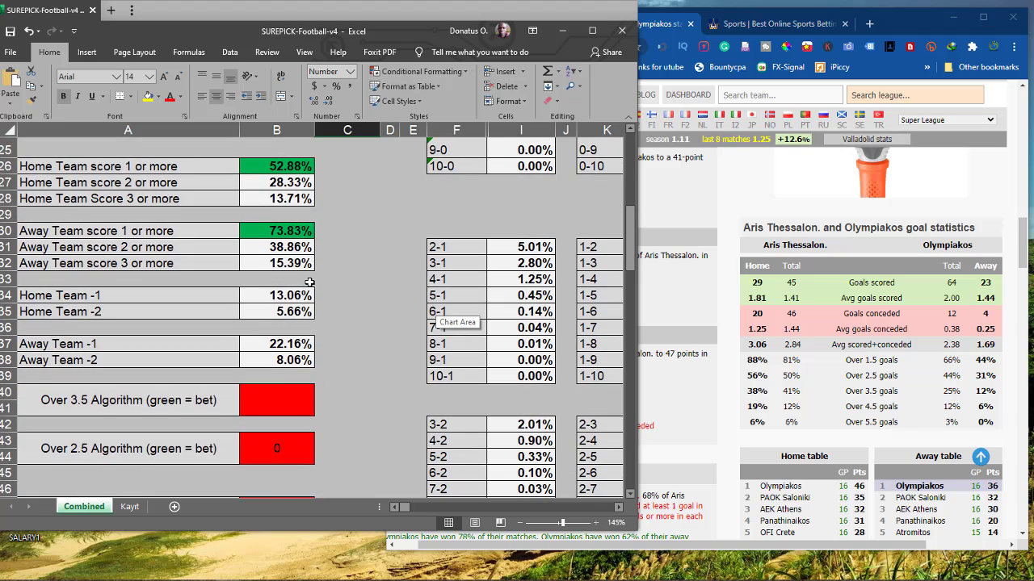
scroll(309, 282, down, 1)
scroll(309, 282, up, 4)
scroll(309, 282, down, 1)
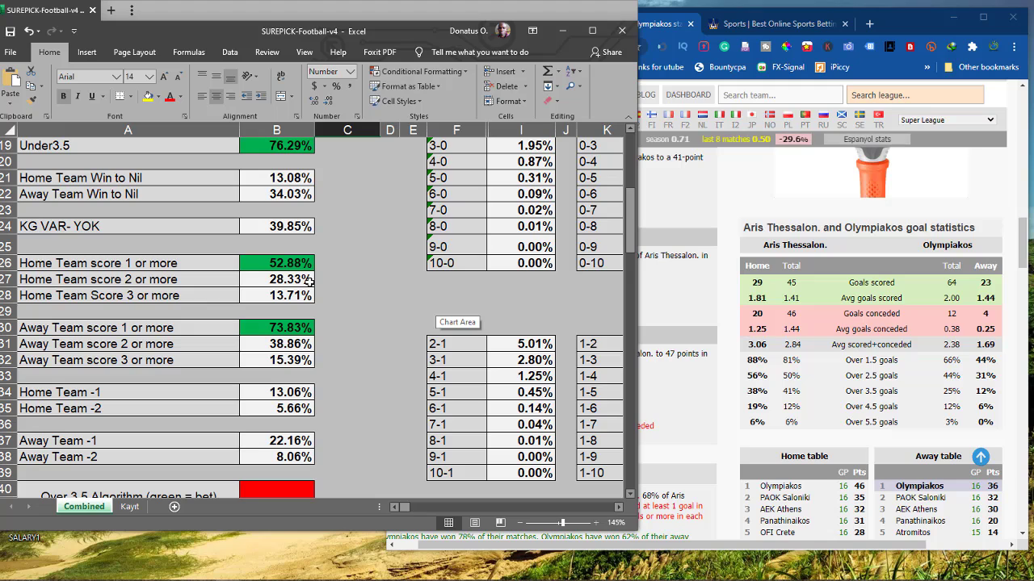
click(756, 23)
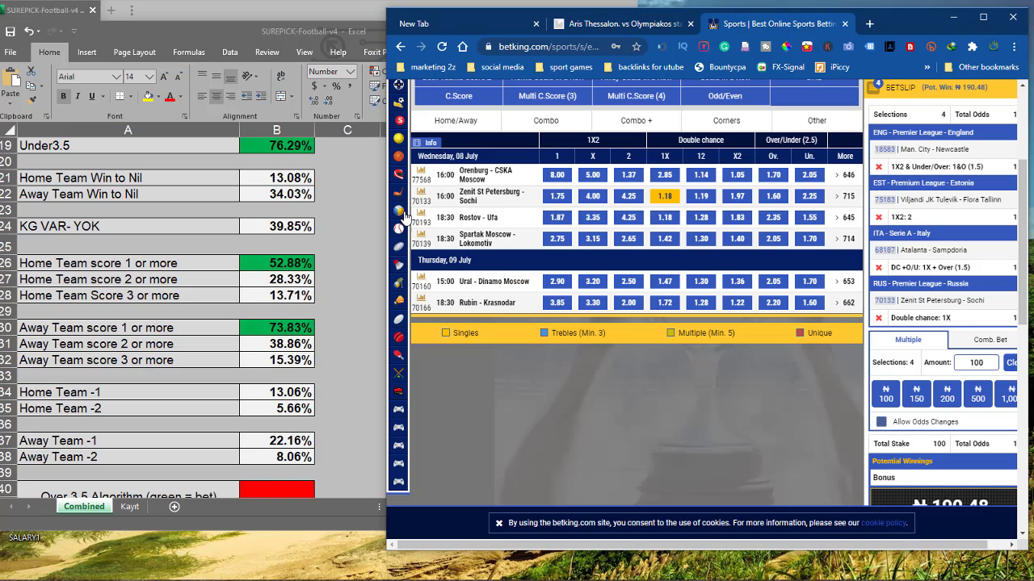
click(983, 17)
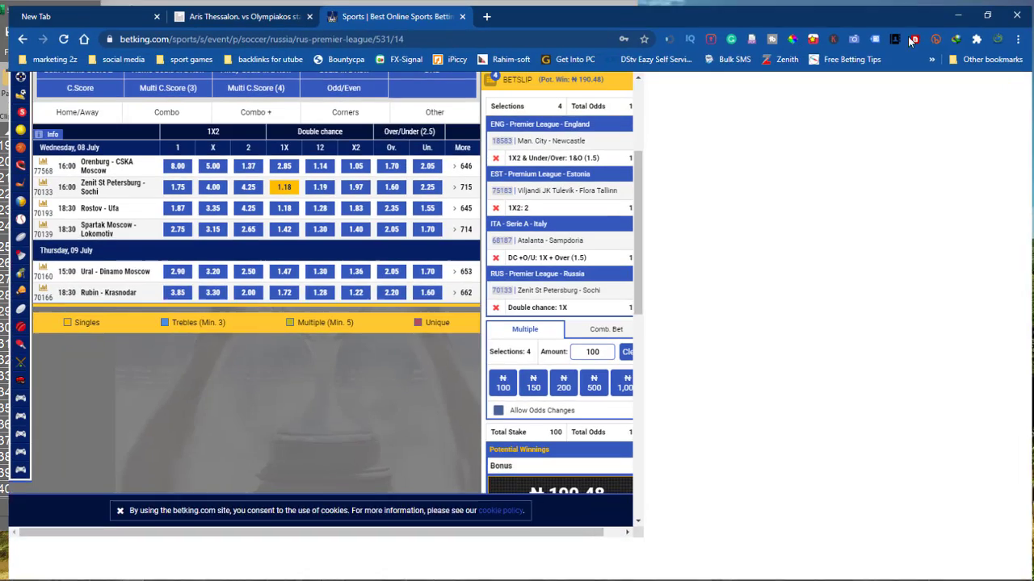
Deselect and collapse the Russia leagues, and open the Greece Super League 1, Championship Round matches.
scroll(110, 355, down, 3)
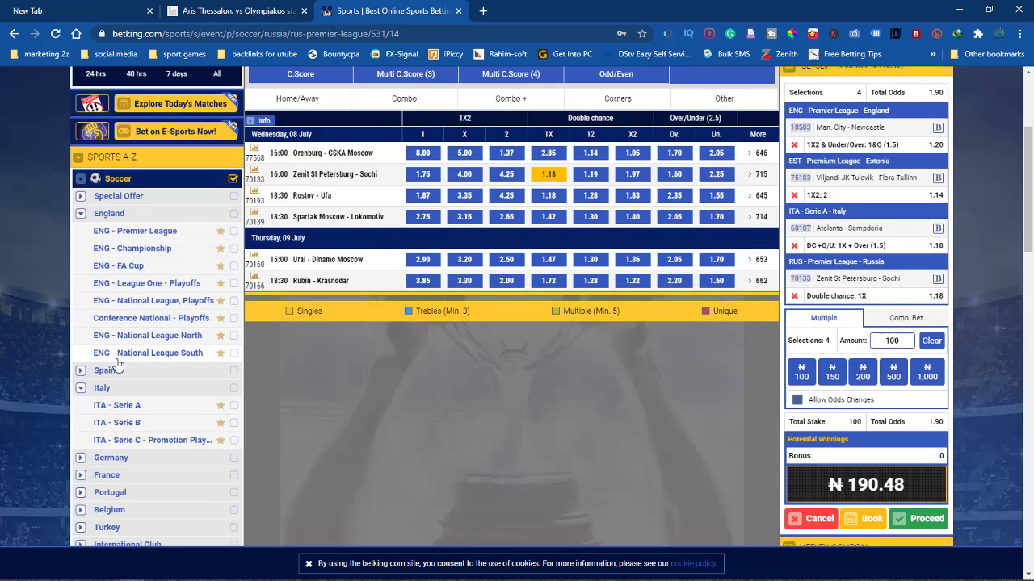
scroll(132, 315, down, 5)
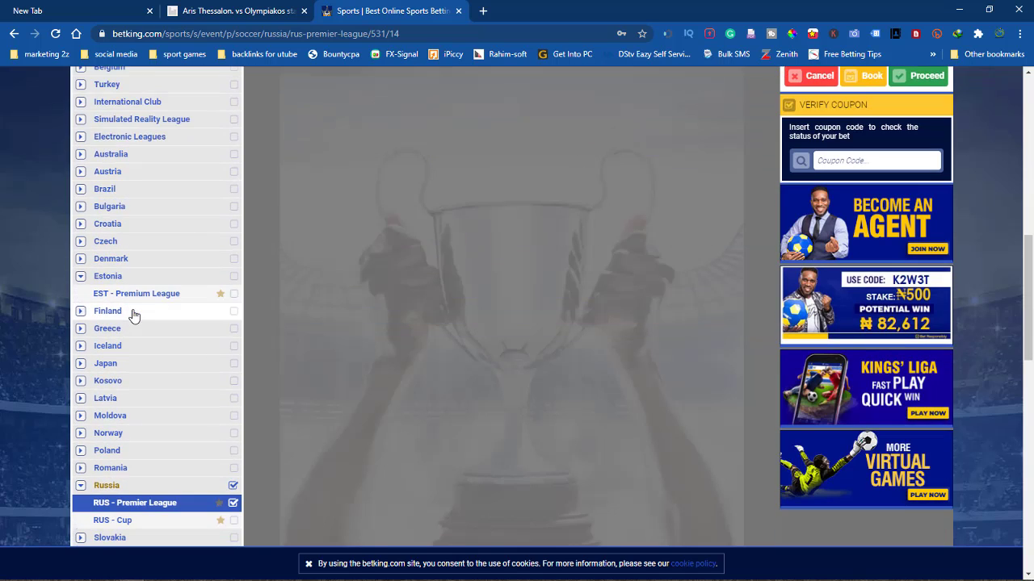
click(232, 375)
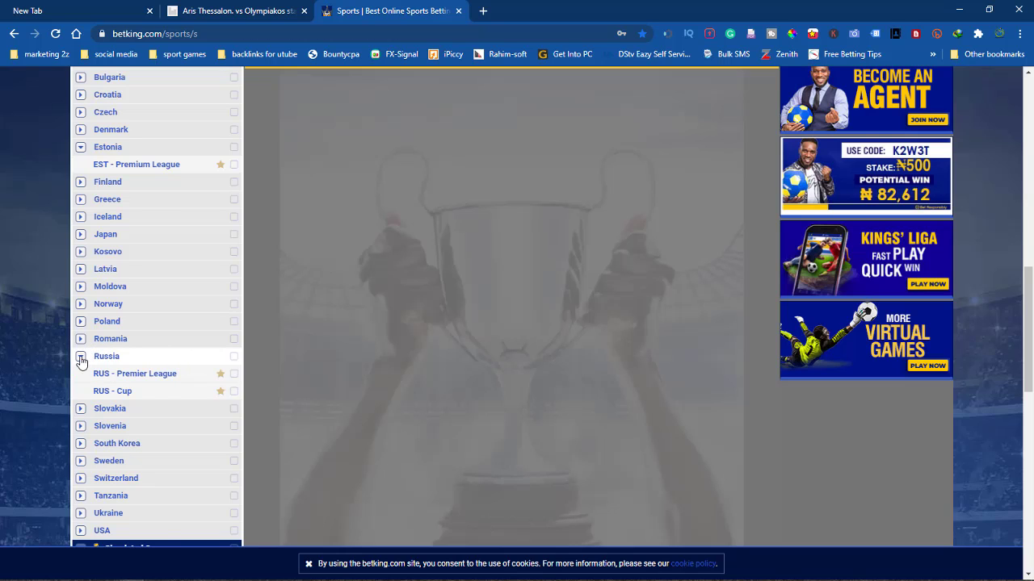
scroll(126, 316, up, 2)
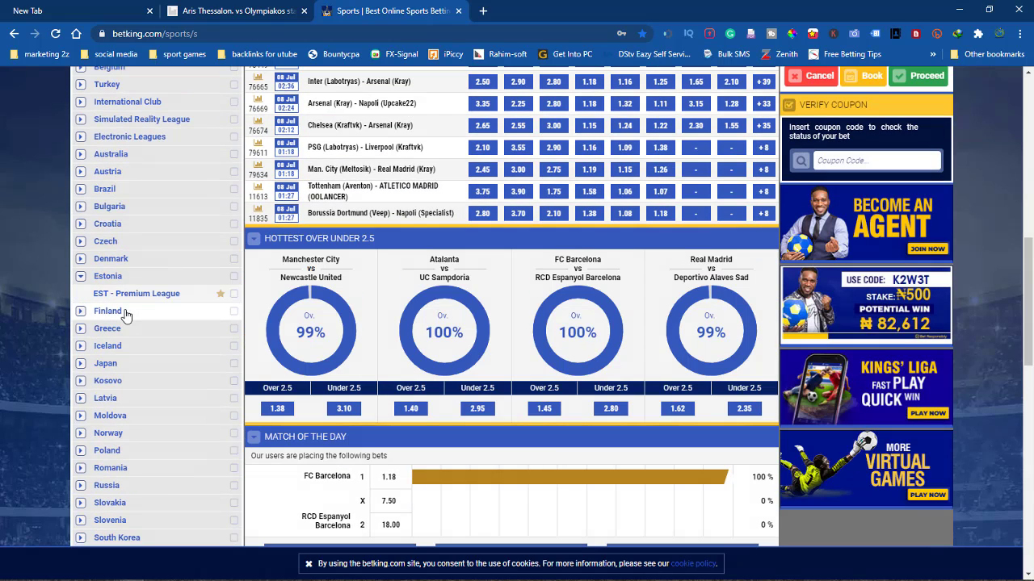
click(83, 330)
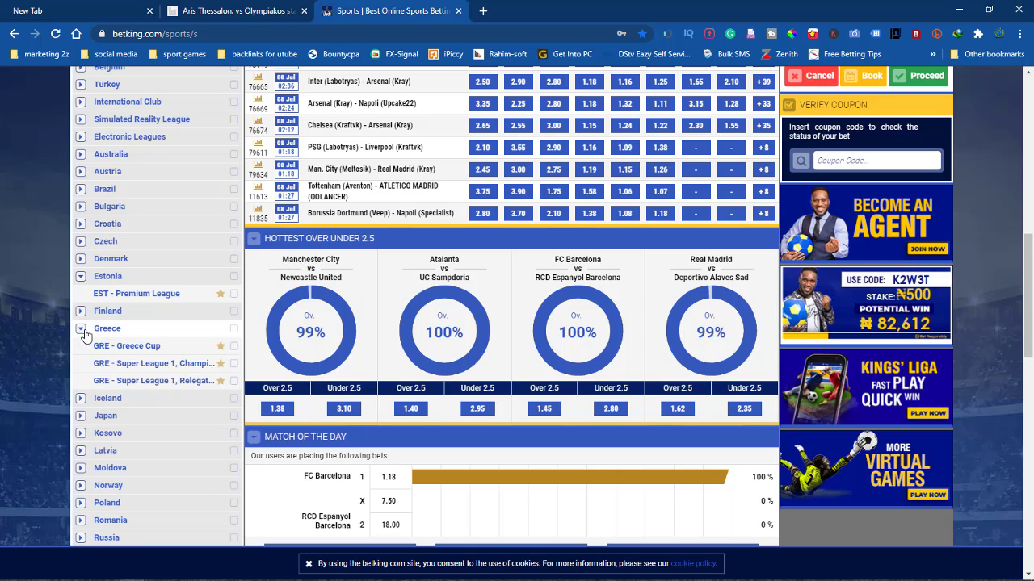
click(153, 364)
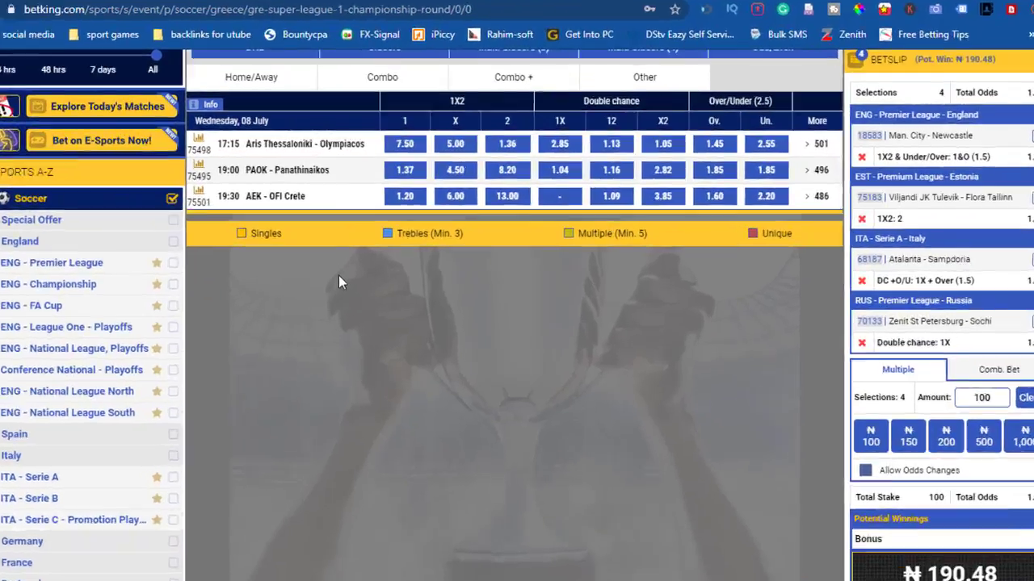
Expand the additional markets for Aris Thessaloniki - Olympiacos and add Away To Win Either Halves: Yes to the betslip.
scroll(355, 242, up, 3)
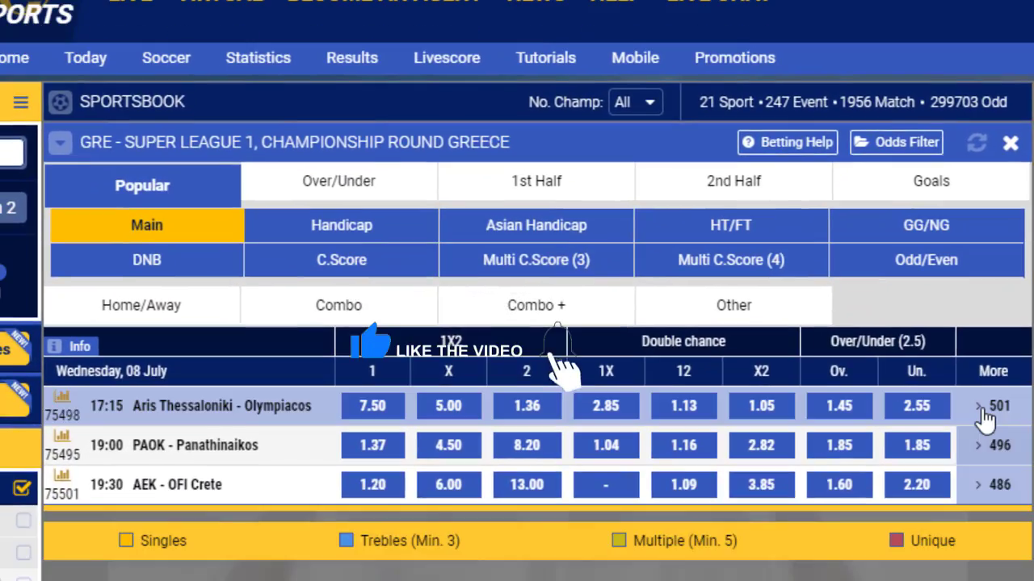
click(985, 408)
scroll(981, 419, down, 5)
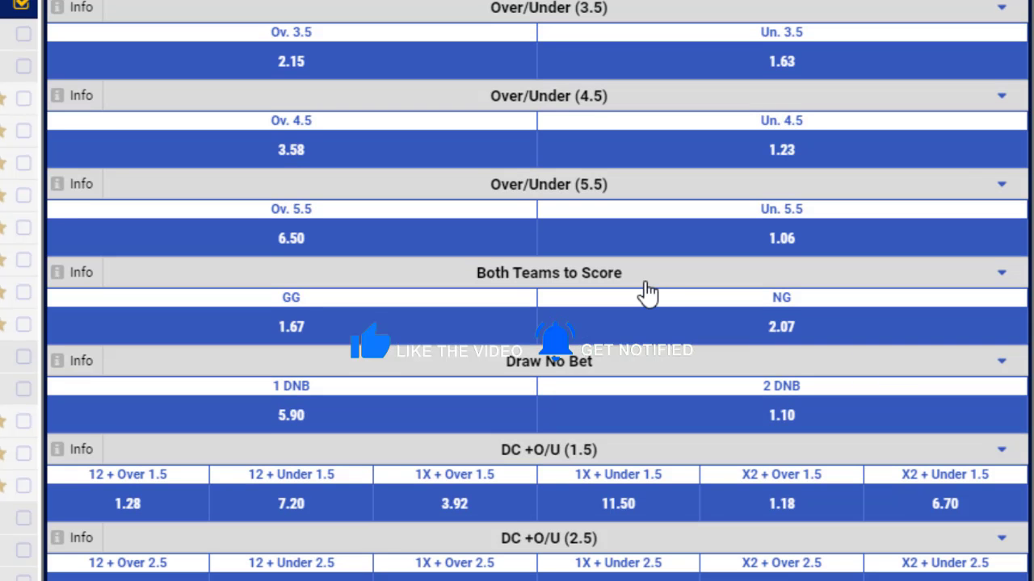
scroll(648, 293, up, 3)
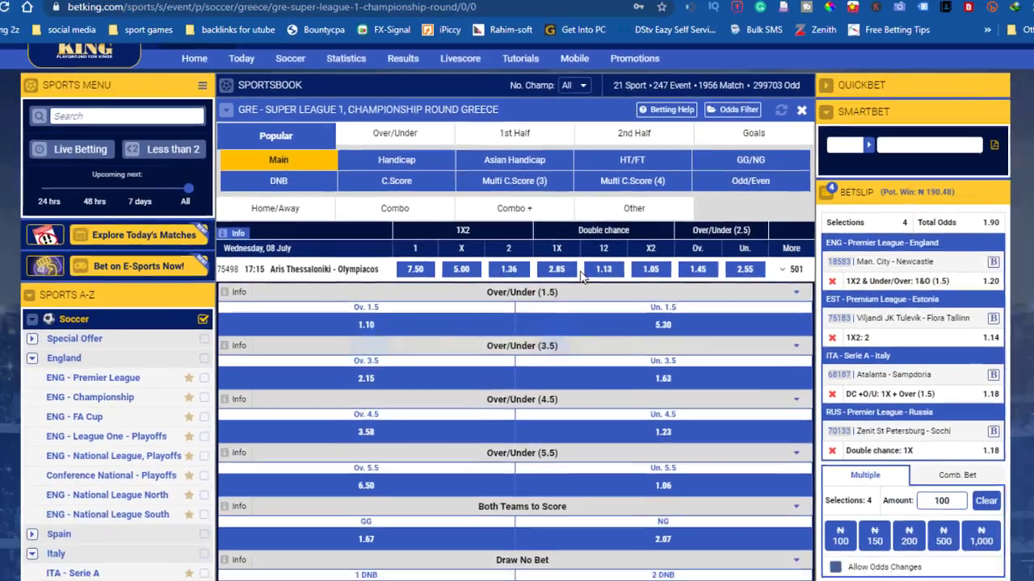
scroll(570, 275, down, 1)
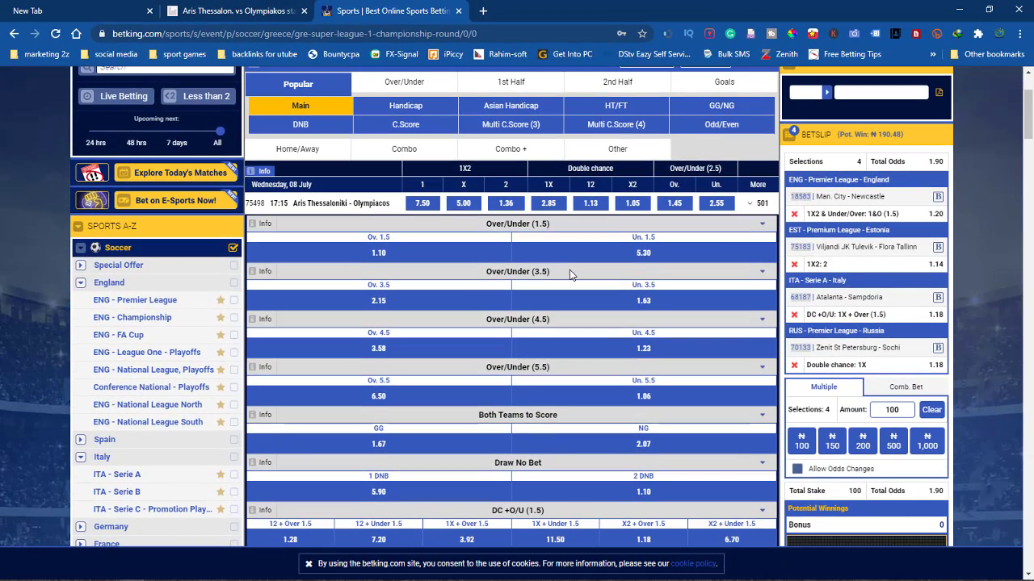
drag(1029, 113, 1025, 184)
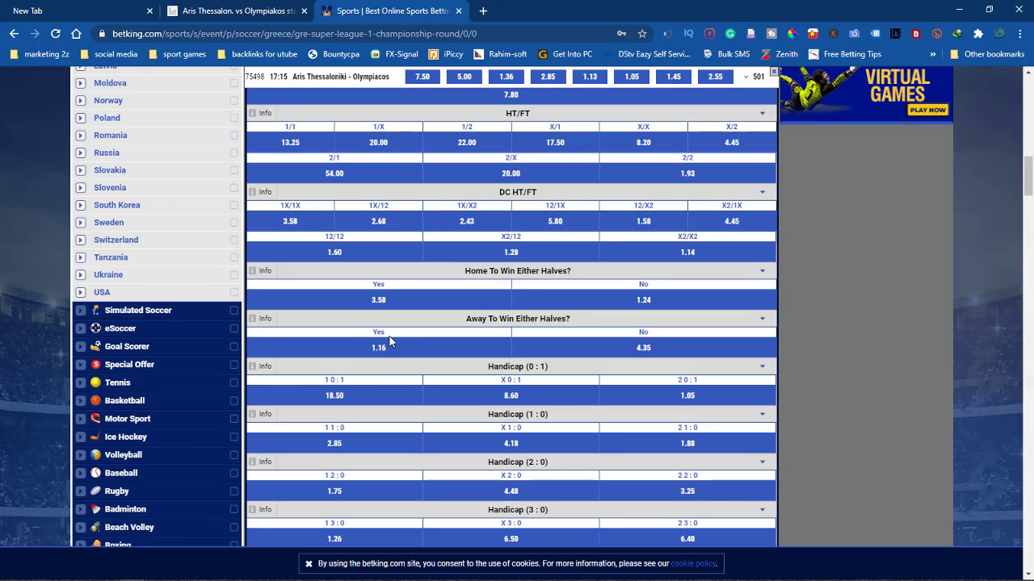
click(379, 348)
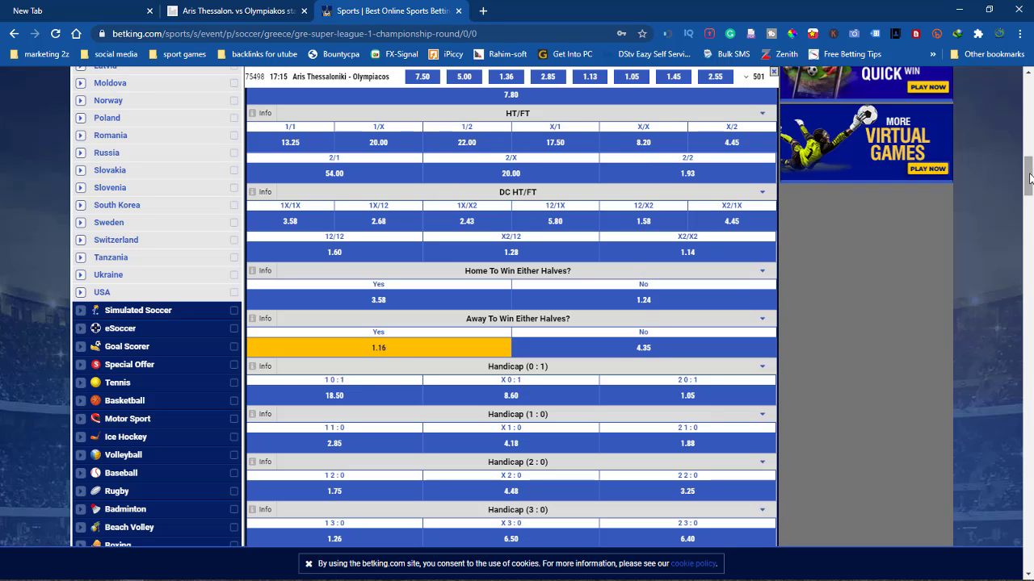
Set the betslip's stake amount to 10000 and book the five-selection multiple bet.
drag(1028, 178, 1030, 149)
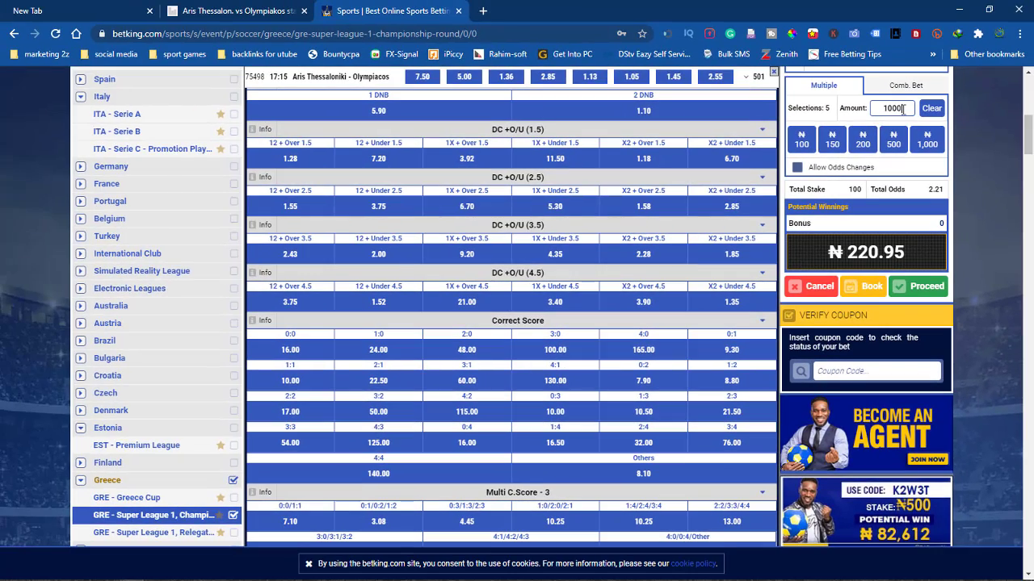
text(0)
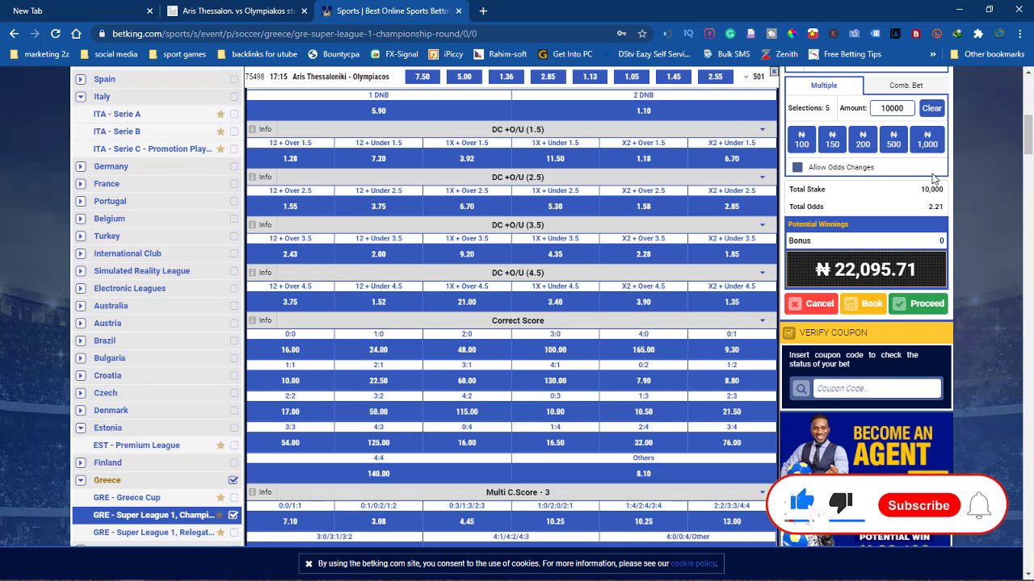
click(862, 306)
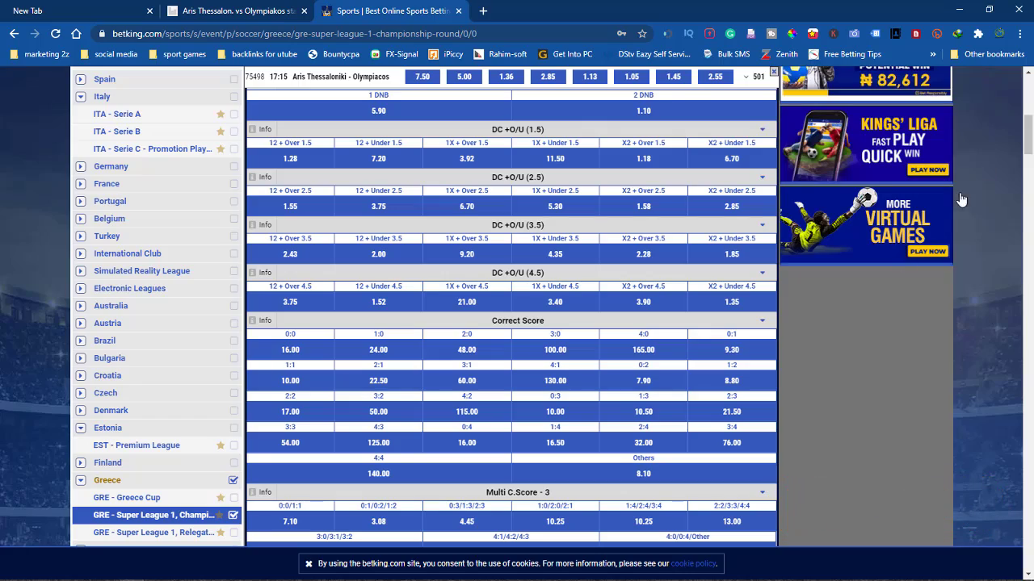